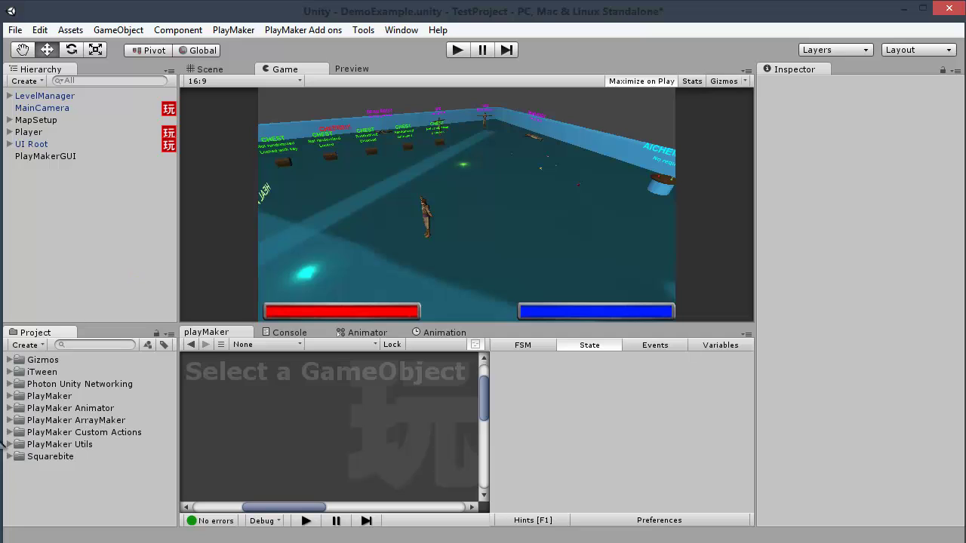
# Expand the Squarebite folder and its Scenes subfolder in the project assets.
pyautogui.click(9, 456)
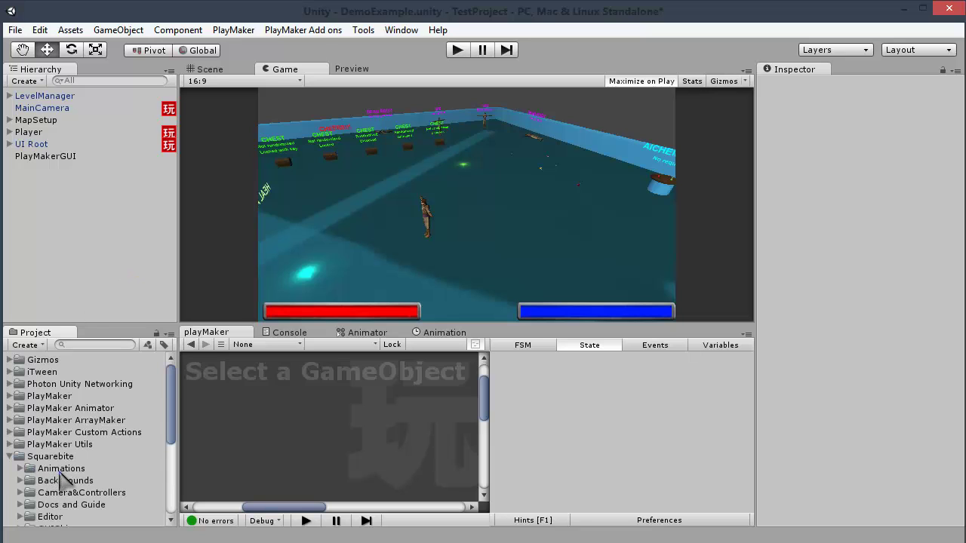
pyautogui.scroll(-5, 62, 476)
pyautogui.scroll(5, 59, 479)
pyautogui.scroll(-3, 59, 479)
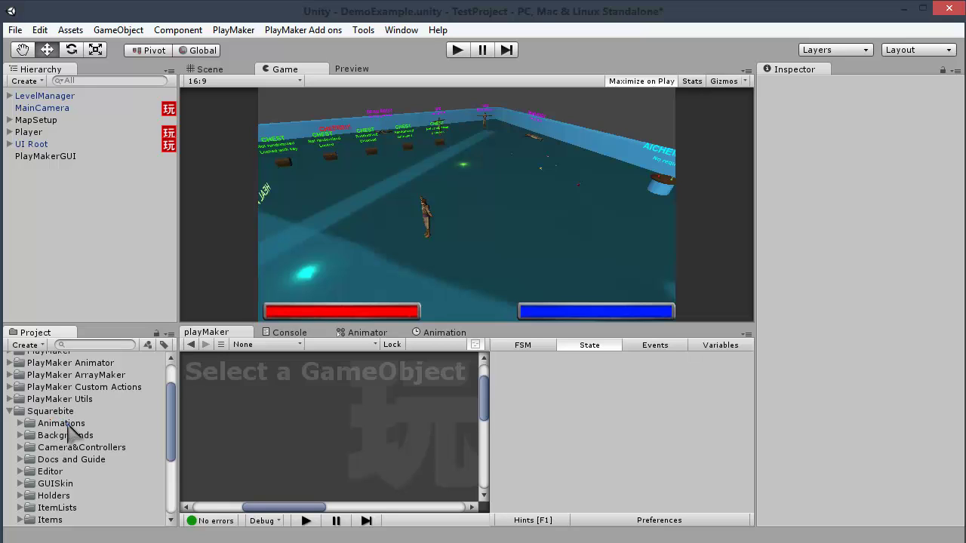
pyautogui.scroll(-5, 69, 429)
pyautogui.click(20, 459)
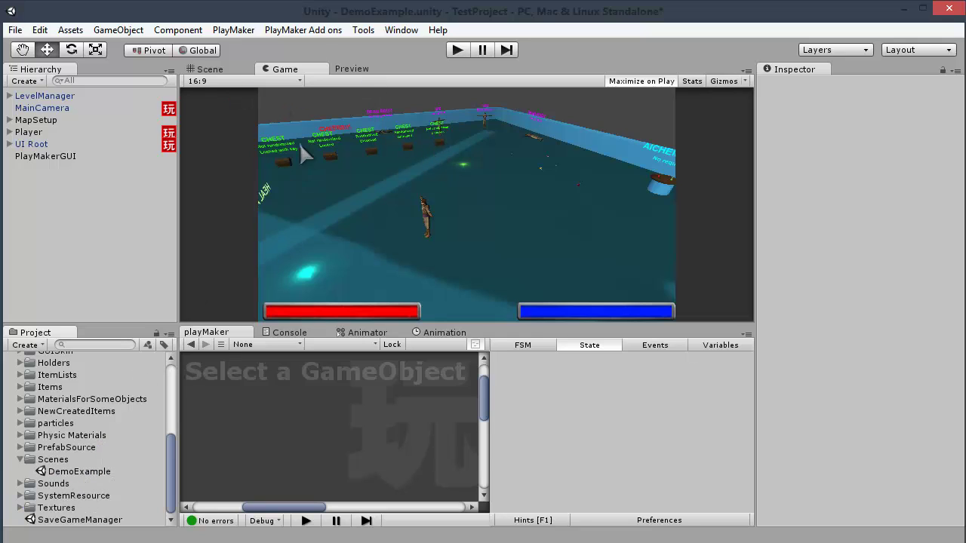
# Examine the demo level's layout in the Scene view and the UI Root object with its child objects and FSM.
pyautogui.click(207, 69)
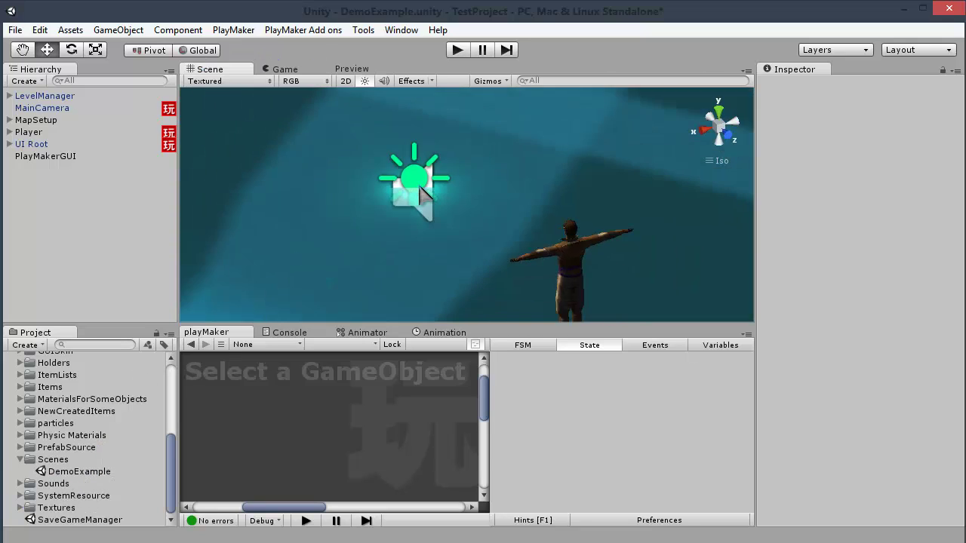
pyautogui.scroll(-10, 513, 244)
pyautogui.keyDown('alt'); pyautogui.moveTo(519, 254); pyautogui.dragTo(341, 173); pyautogui.keyUp('alt')
pyautogui.scroll(6, 586, 268)
pyautogui.keyDown('alt'); pyautogui.moveTo(586, 267); pyautogui.dragTo(533, 218); pyautogui.keyUp('alt')
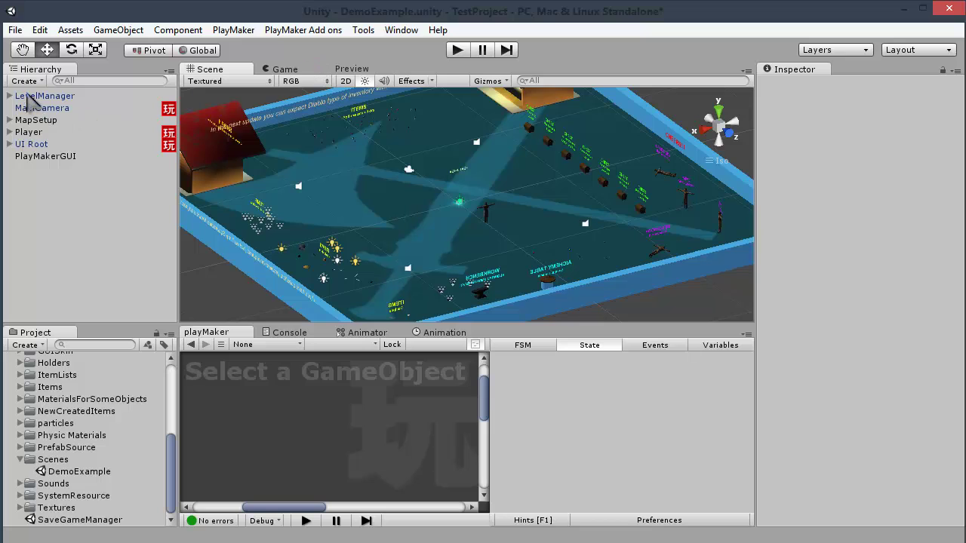
pyautogui.click(27, 144)
pyautogui.click(10, 143)
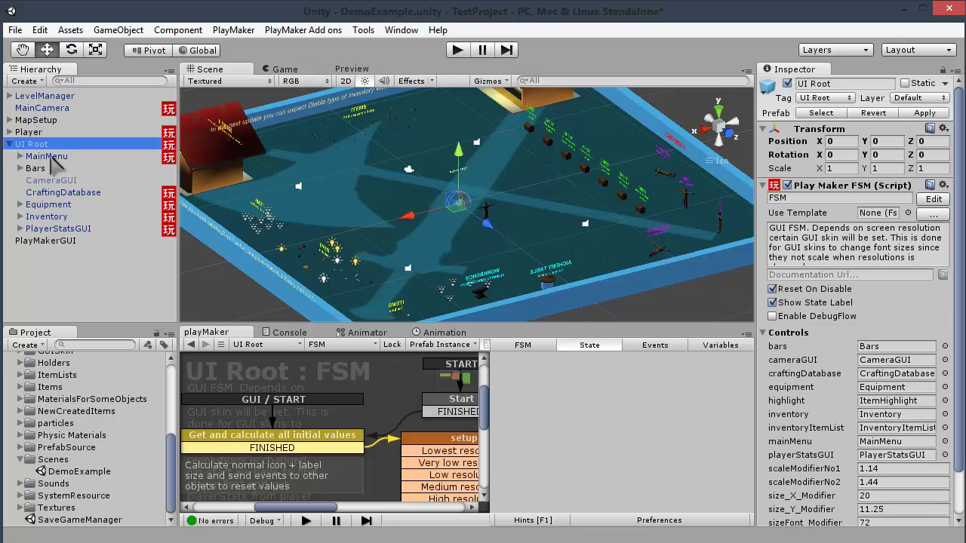
pyautogui.scroll(-3, 902, 353)
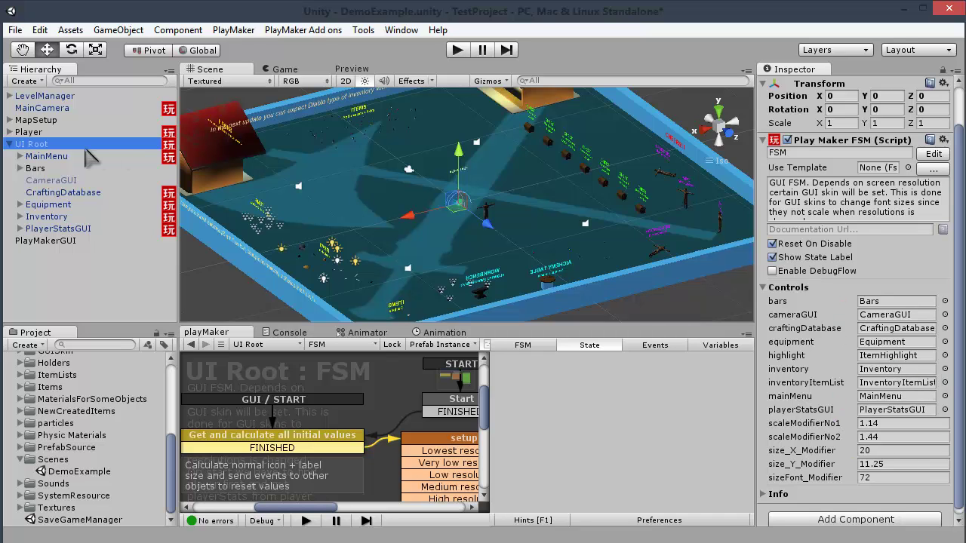
pyautogui.moveTo(468, 219); pyautogui.dragTo(487, 250, button='middle')
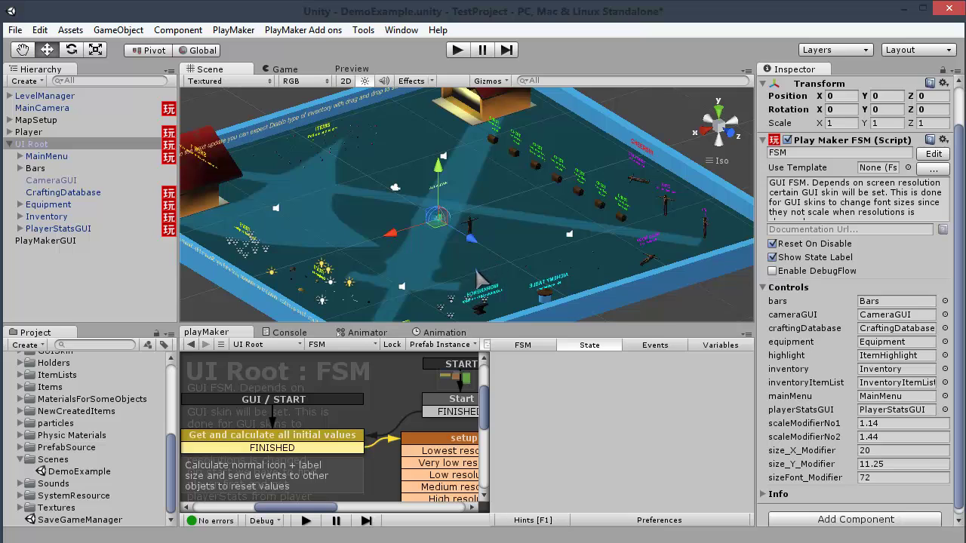
# Create a new empty scene.
pyautogui.click(15, 30)
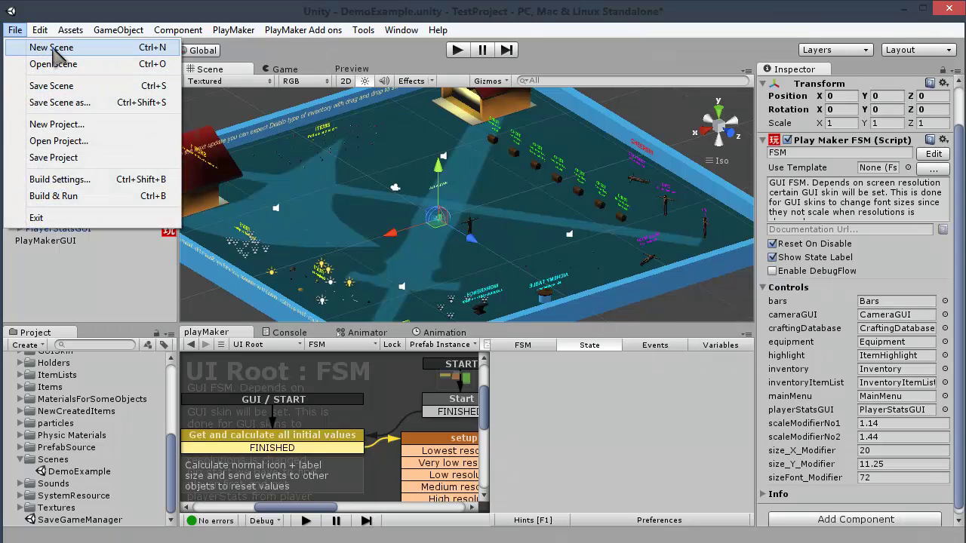
pyautogui.click(45, 47)
pyautogui.click(473, 311)
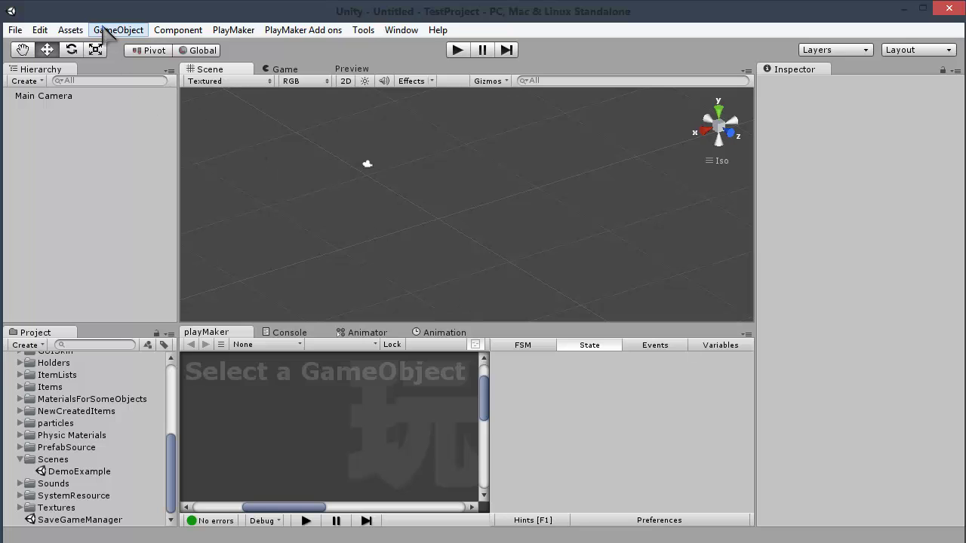
# Add a cube to the scene and set its scale to X 20, Y 0.1, Z 20.
pyautogui.click(119, 30)
pyautogui.moveTo(151, 82)
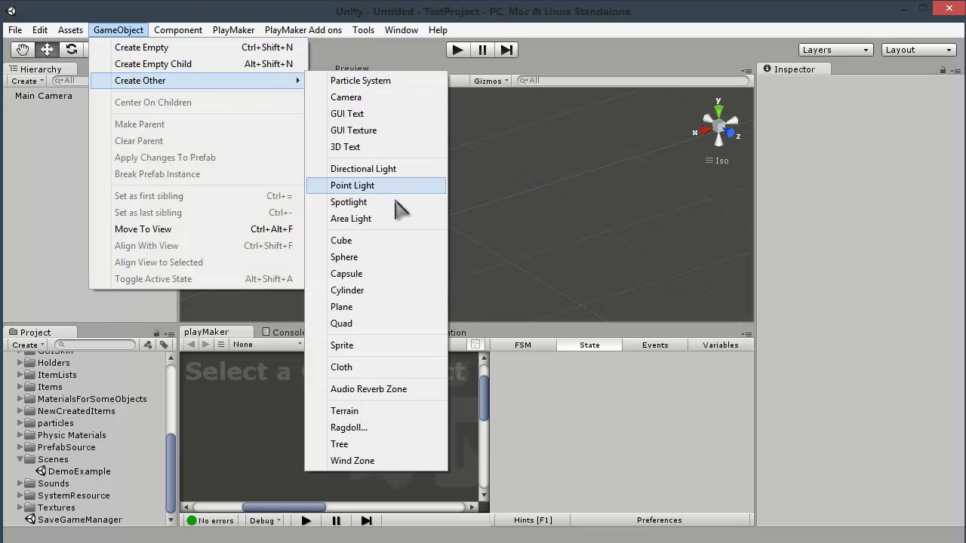
pyautogui.click(381, 242)
pyautogui.click(827, 154)
pyautogui.write('20')
pyautogui.press('Tab')
pyautogui.write('0.1')
pyautogui.press('Tab')
pyautogui.write('20')
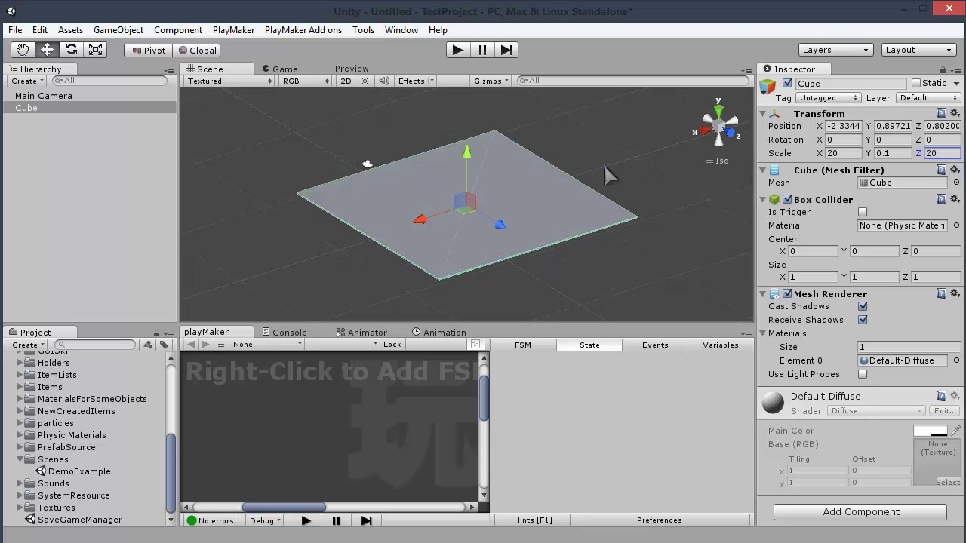
# Set the cube's position to X 0, Y 0, Z 0.
pyautogui.click(830, 126)
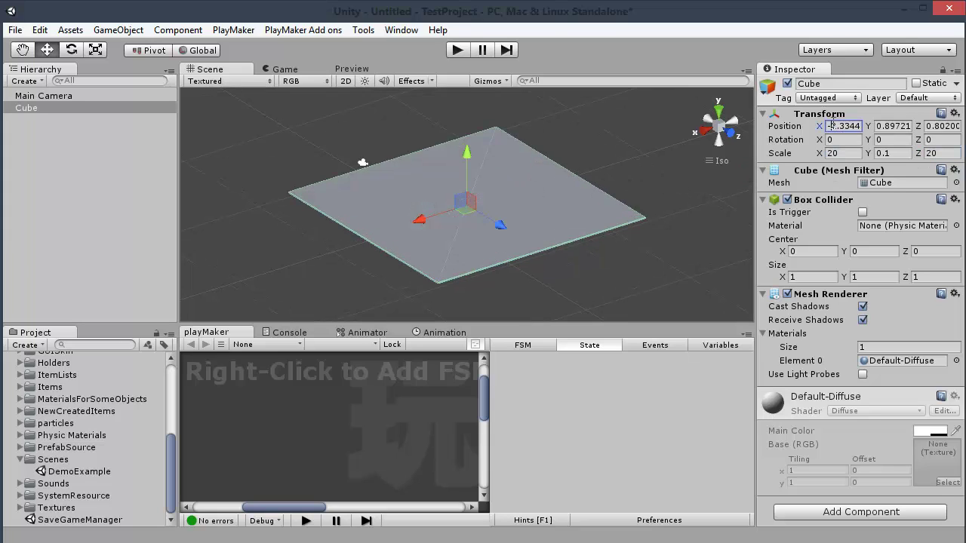
pyautogui.doubleClick(828, 126)
pyautogui.press('BackSpace')
pyautogui.write('0')
pyautogui.press('Tab')
pyautogui.write('0')
pyautogui.press('Tab')
pyautogui.write('0')
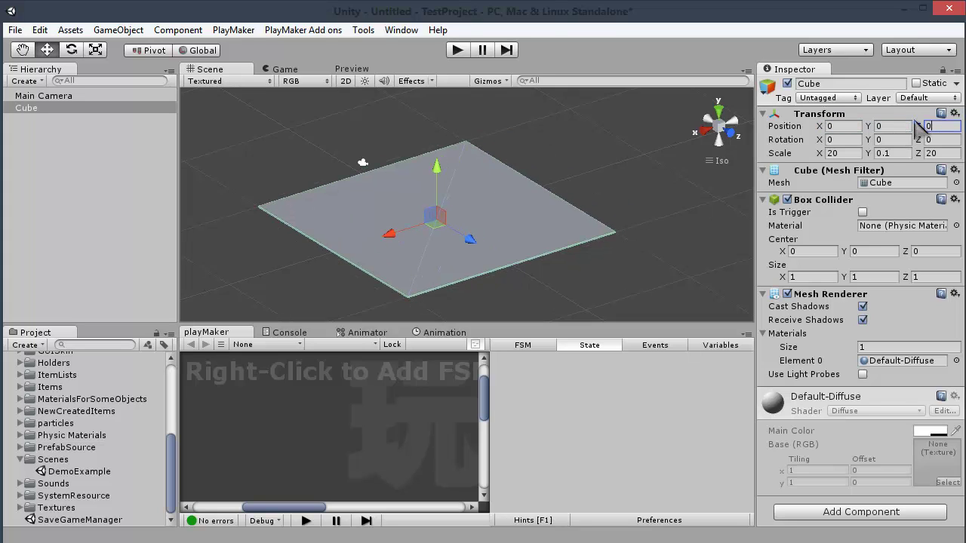
# Add a directional light to the scene.
pyautogui.click(117, 29)
pyautogui.moveTo(140, 80)
pyautogui.click(355, 165)
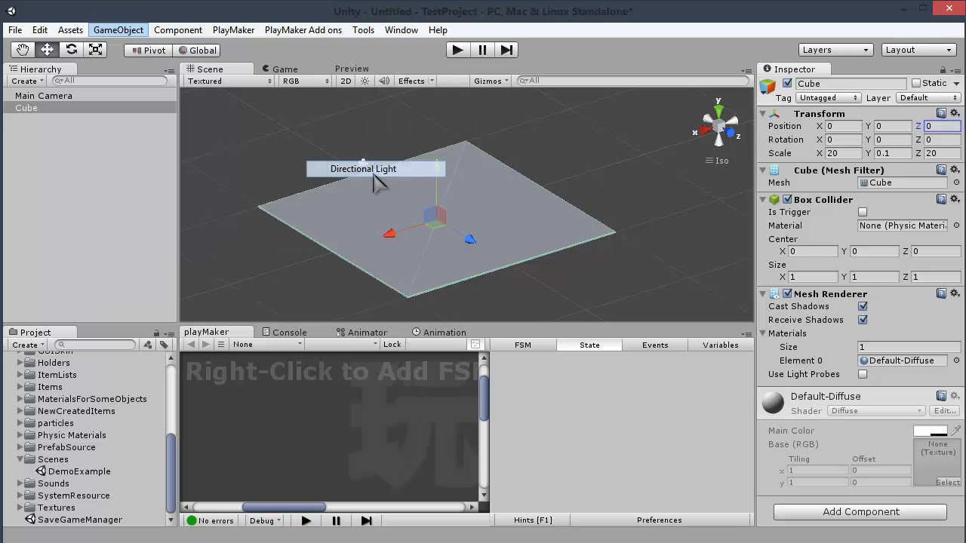
# Assign the ground material to the cube's mesh renderer.
pyautogui.click(30, 110)
pyautogui.click(955, 361)
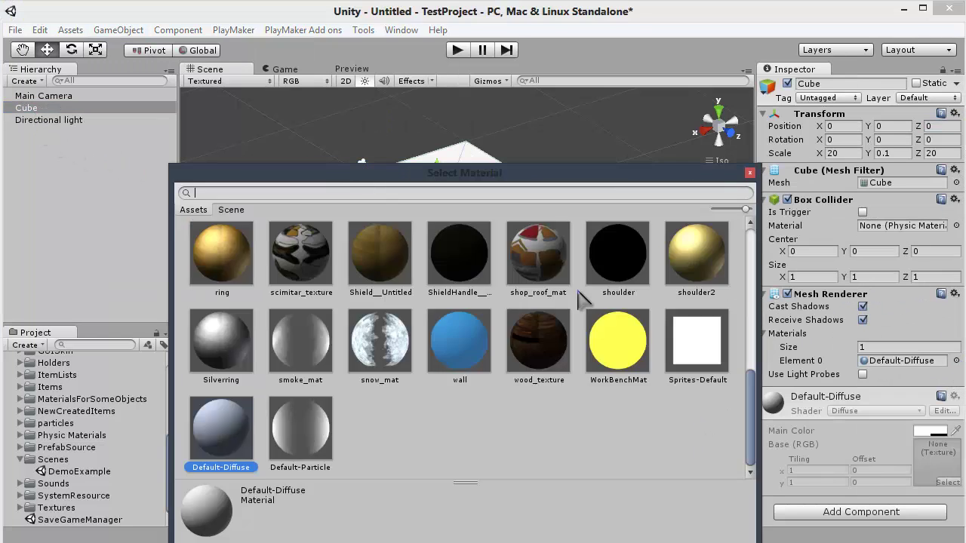
pyautogui.scroll(-5, 360, 344)
pyautogui.scroll(2, 360, 344)
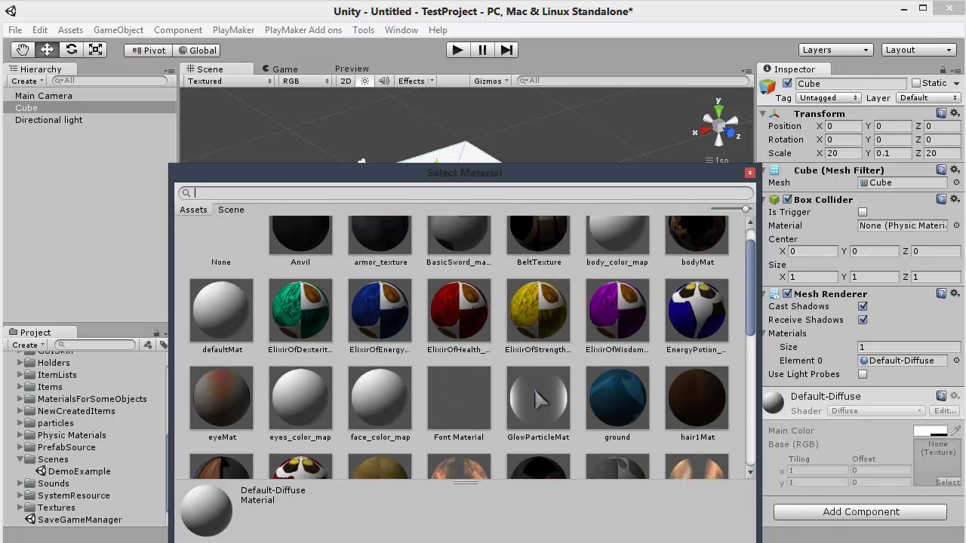
pyautogui.doubleClick(617, 399)
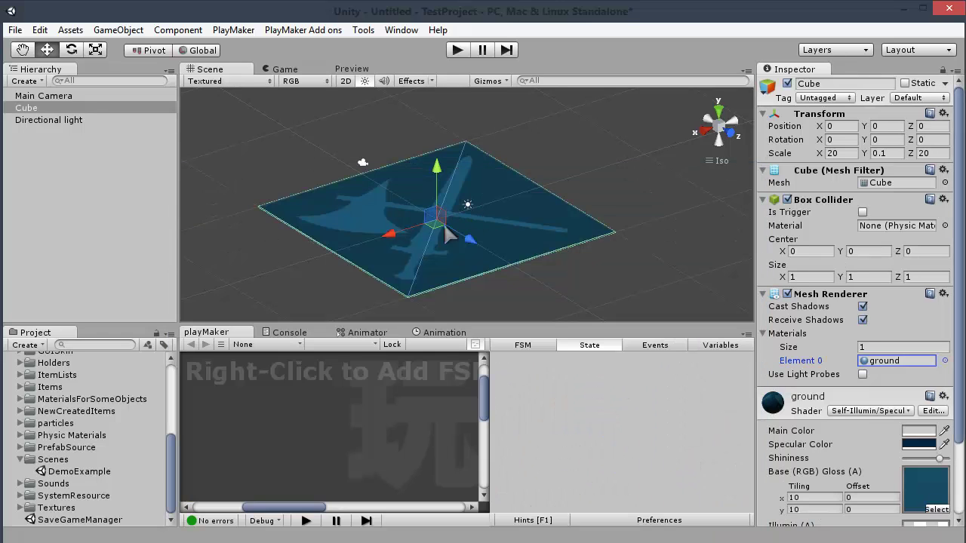
# Check the textured ground in the Game view and inspect the Main Camera's placement in the Scene view.
pyautogui.scroll(6, 452, 241)
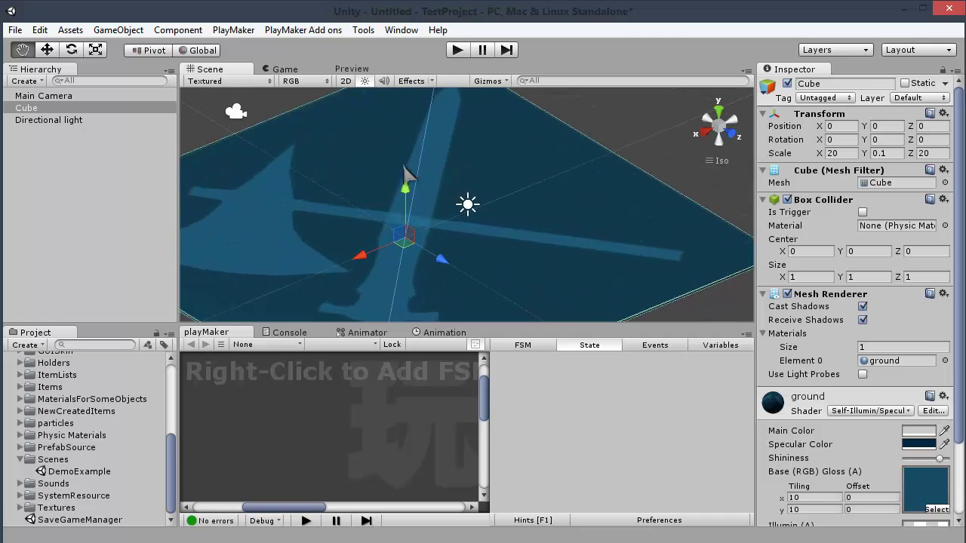
pyautogui.click(285, 69)
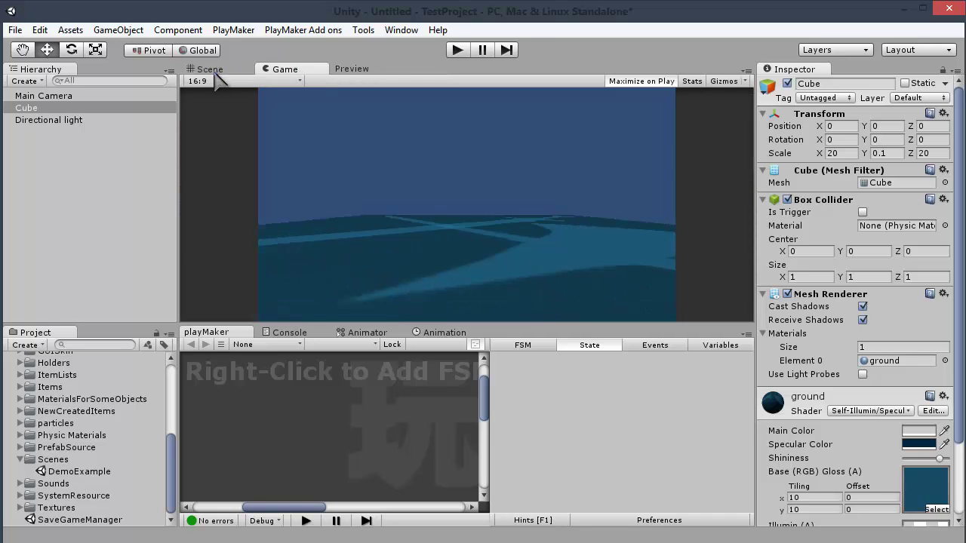
pyautogui.click(209, 70)
pyautogui.click(34, 96)
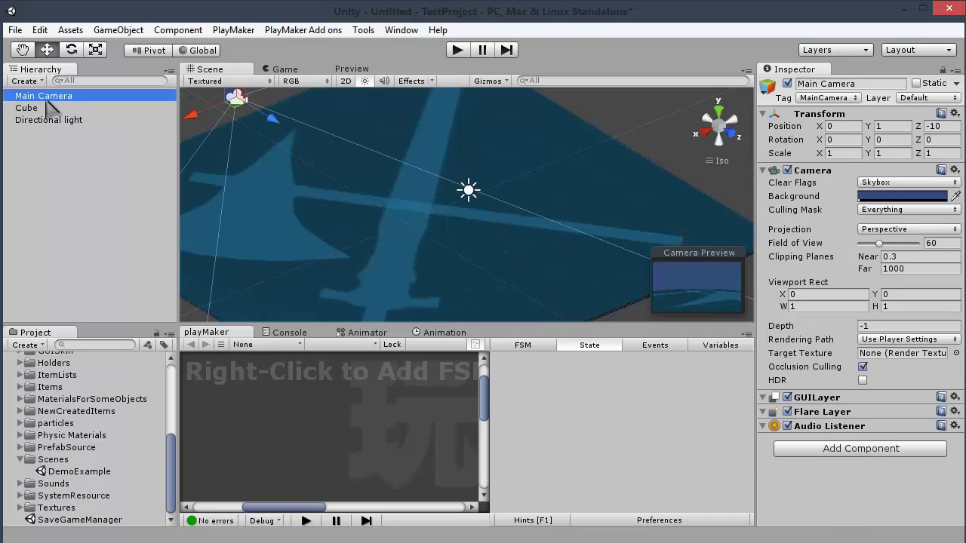
pyautogui.moveTo(300, 154); pyautogui.dragTo(360, 201, button='middle')
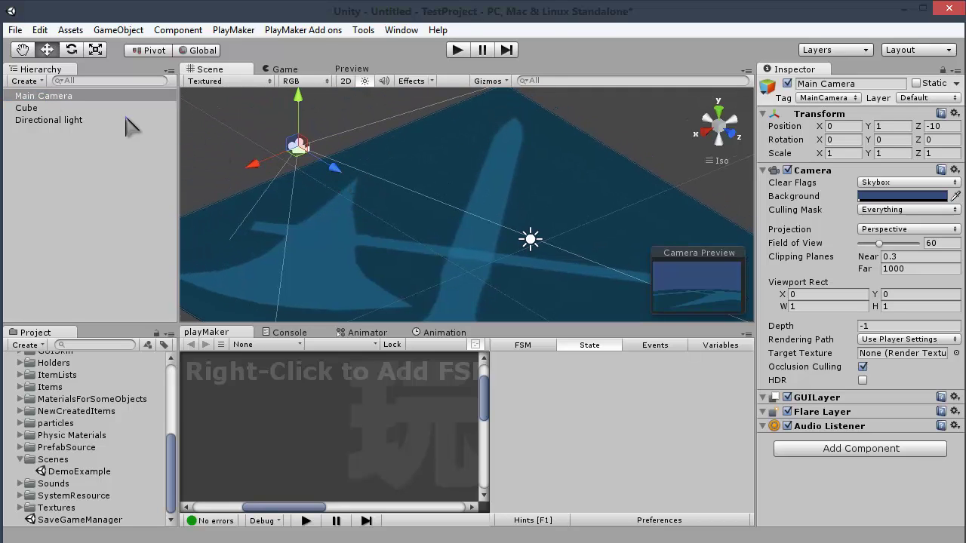
# Copy the FSM of the MainCamera prefab from the Squarebite Camera&Controllers folder.
pyautogui.scroll(5, 102, 418)
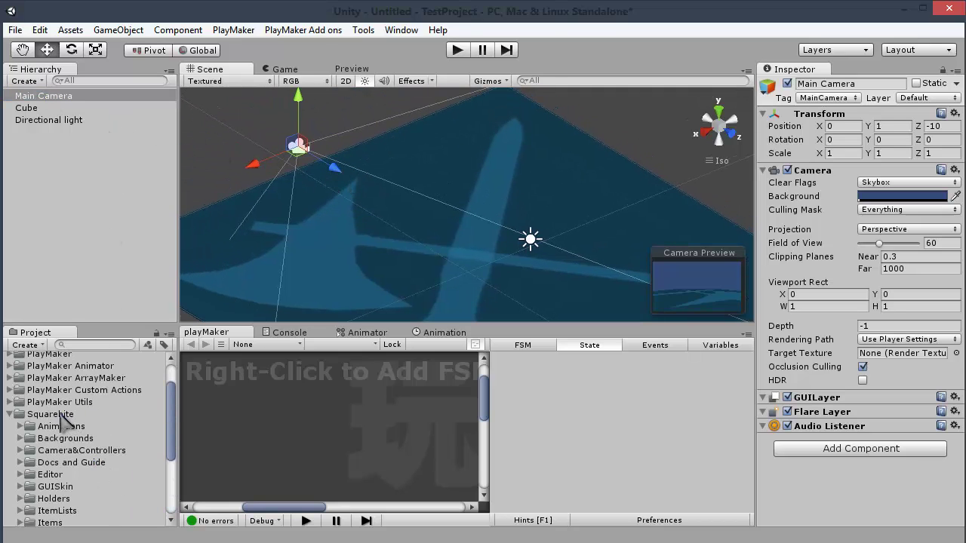
pyautogui.click(21, 451)
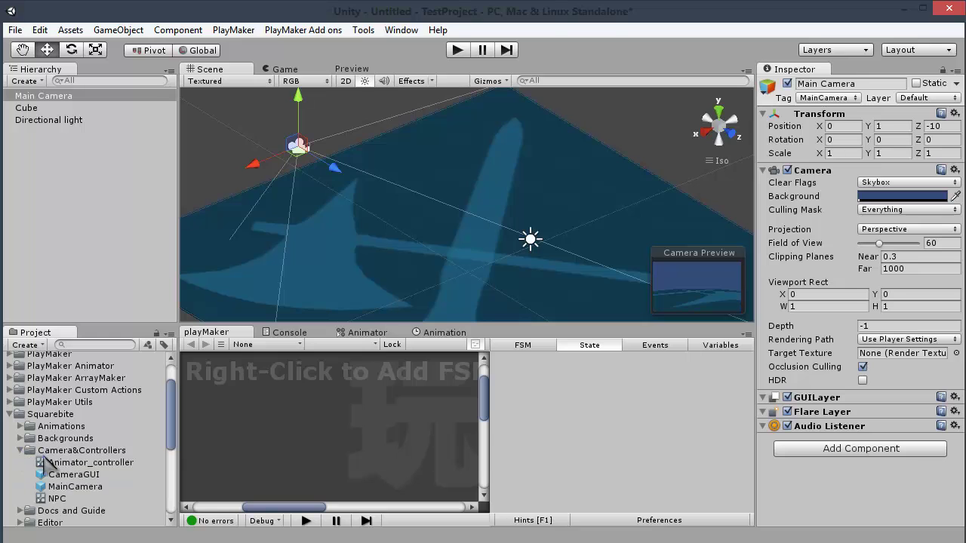
pyautogui.click(75, 487)
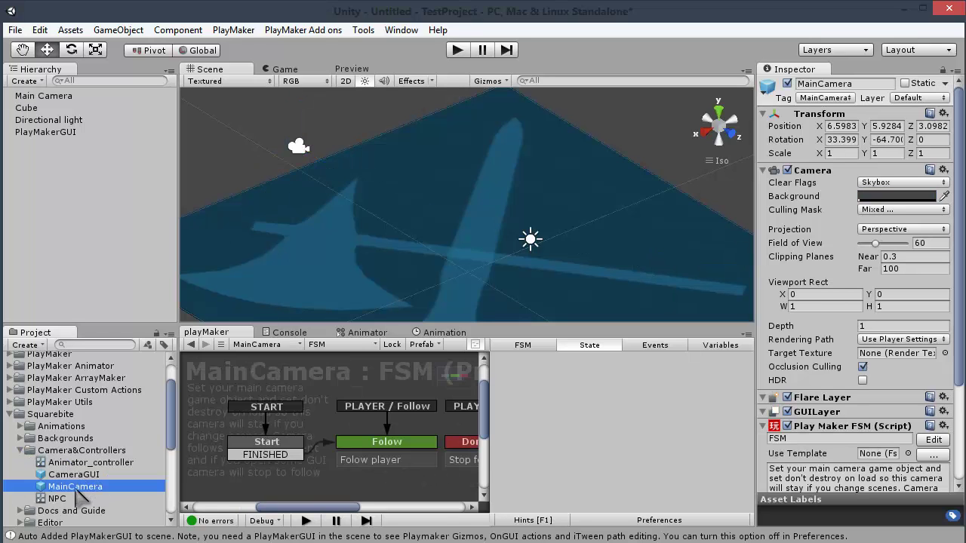
pyautogui.moveTo(354, 457); pyautogui.dragTo(290, 430, button='middle')
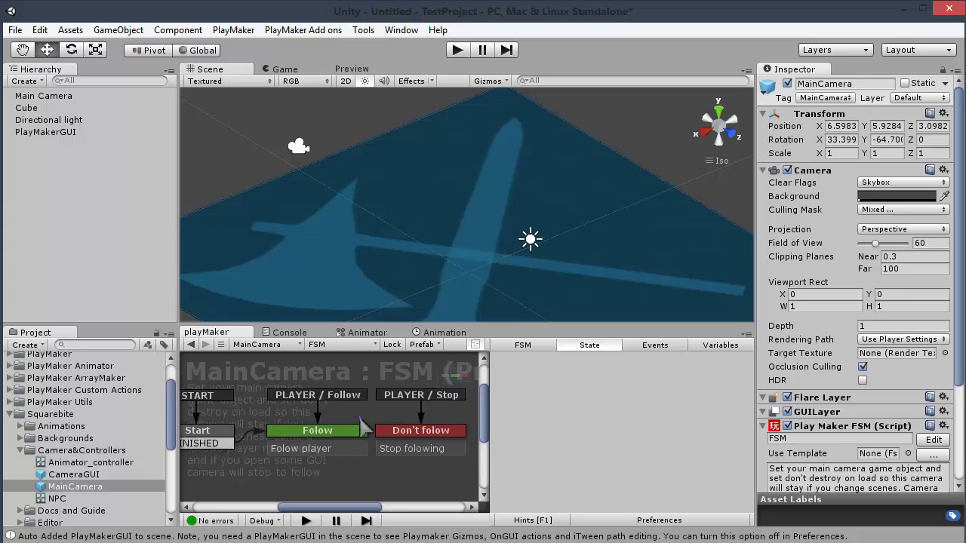
pyautogui.rightClick(340, 470)
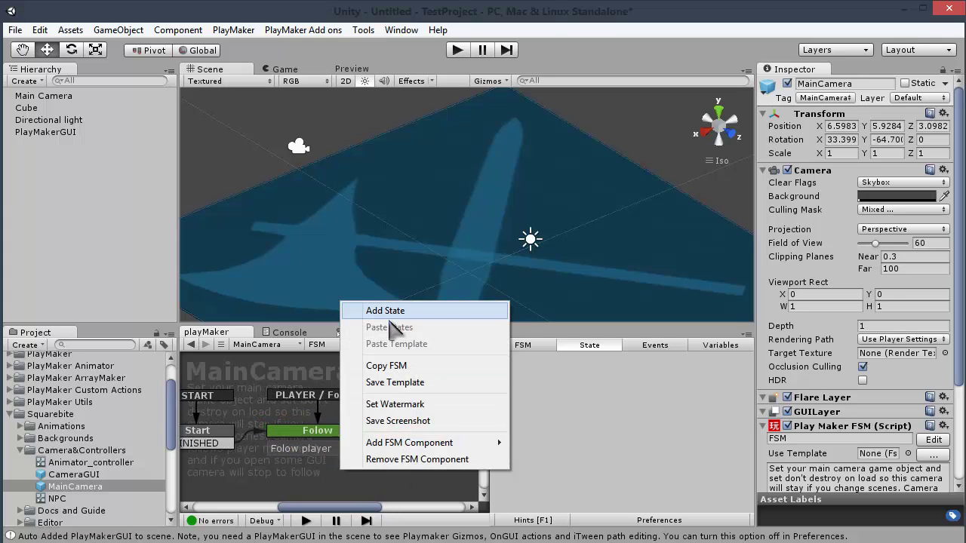
pyautogui.click(392, 366)
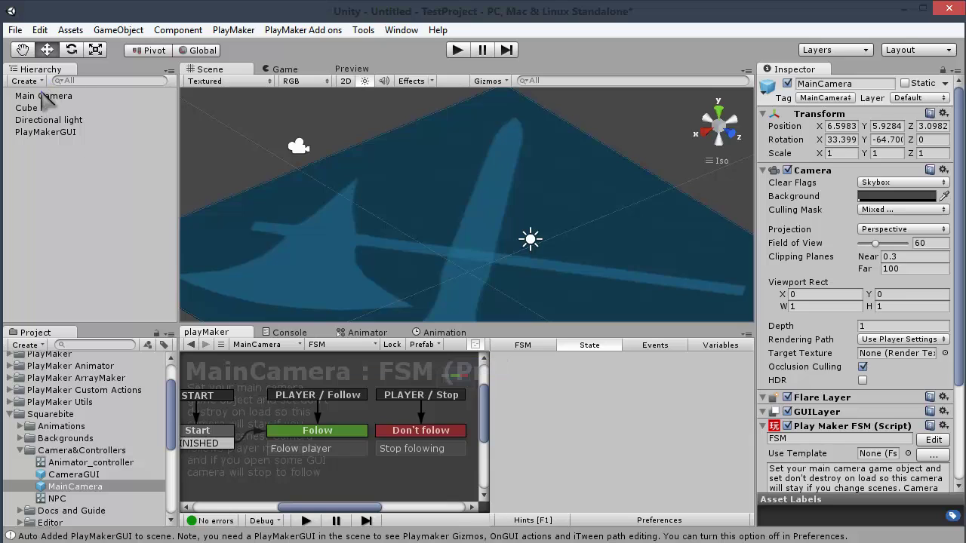
# Paste the copied FSM onto the scene's Main Camera and open its Folow state.
pyautogui.click(343, 345)
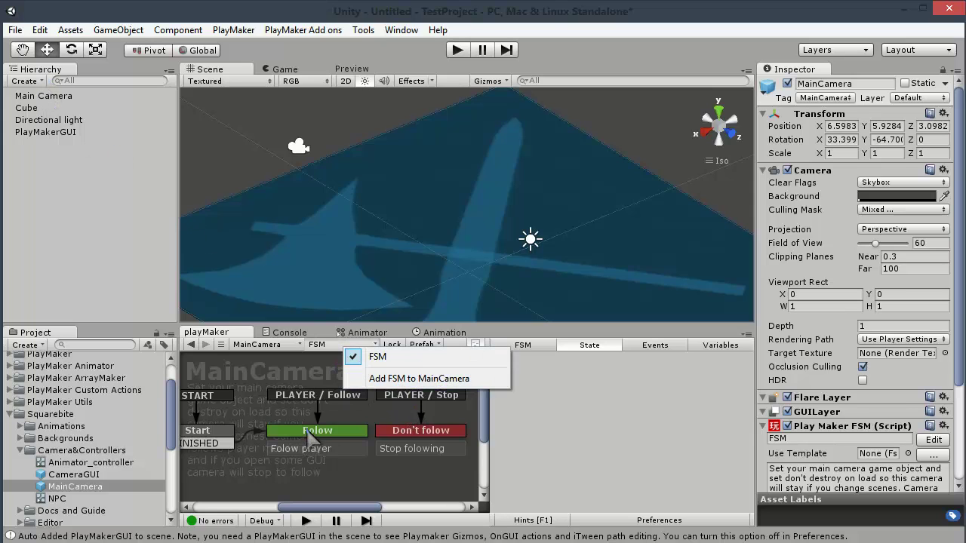
pyautogui.click(42, 97)
pyautogui.rightClick(264, 409)
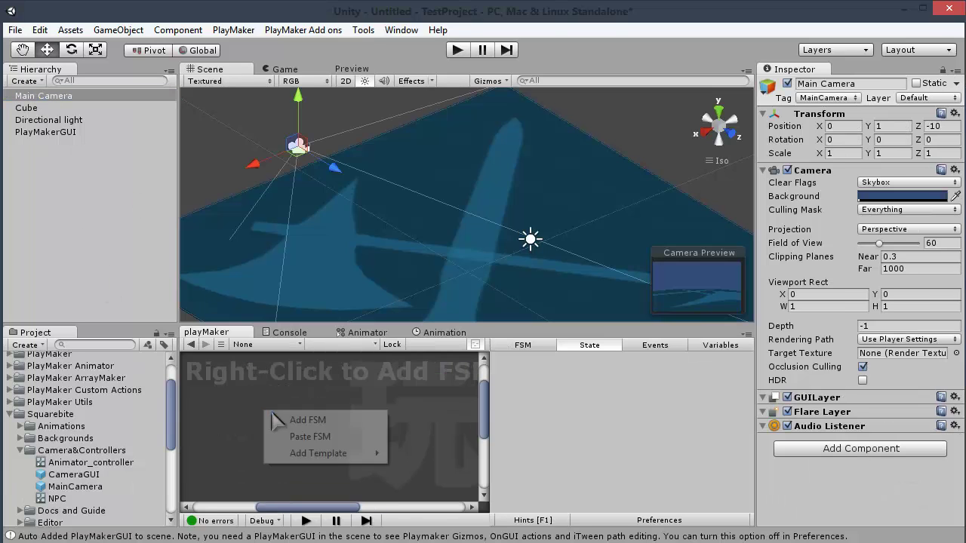
pyautogui.click(296, 437)
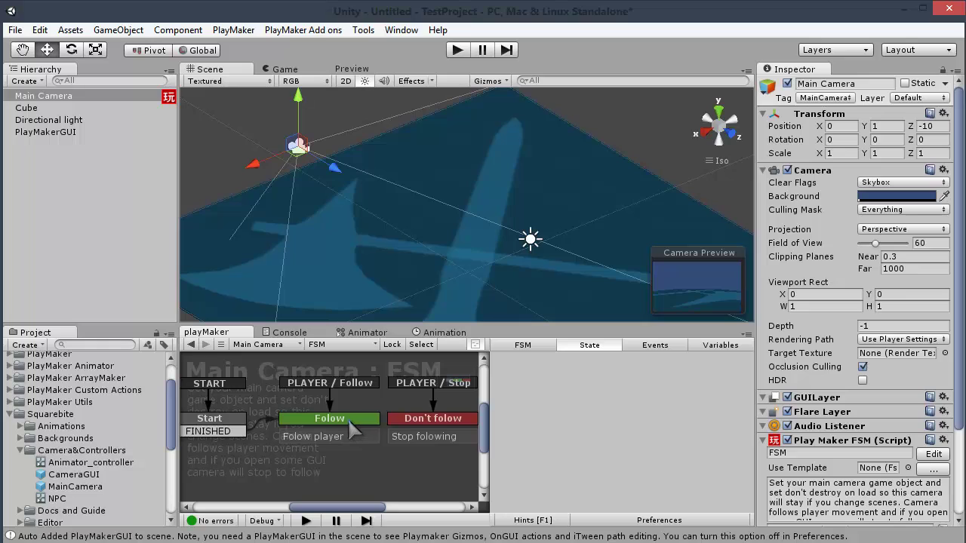
pyautogui.click(328, 423)
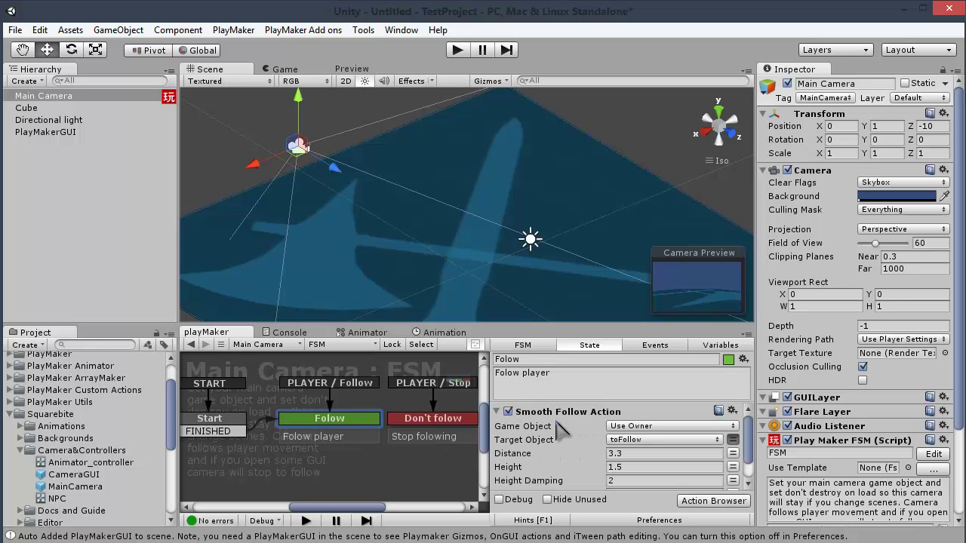
# Place the Player prefab from Squarebite's SystemResource folder on the ground in the scene and frame it.
pyautogui.click(30, 449)
pyautogui.click(21, 450)
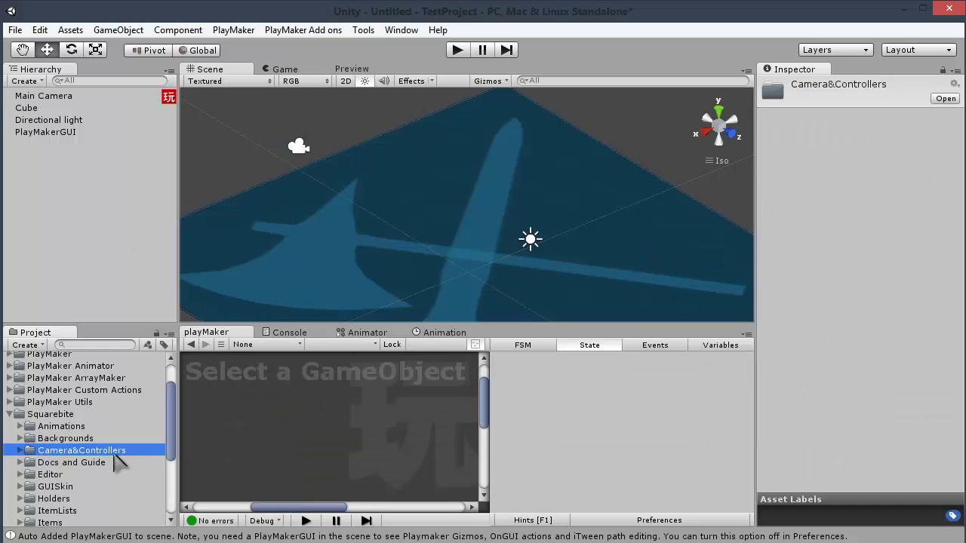
pyautogui.click(21, 451)
pyautogui.click(22, 451)
pyautogui.scroll(-3, 31, 453)
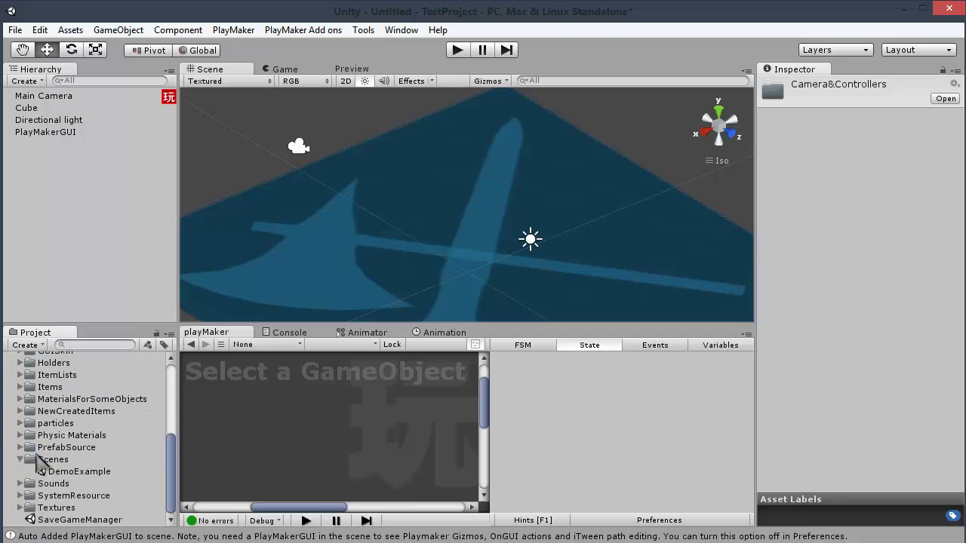
pyautogui.click(21, 495)
pyautogui.scroll(-3, 83, 467)
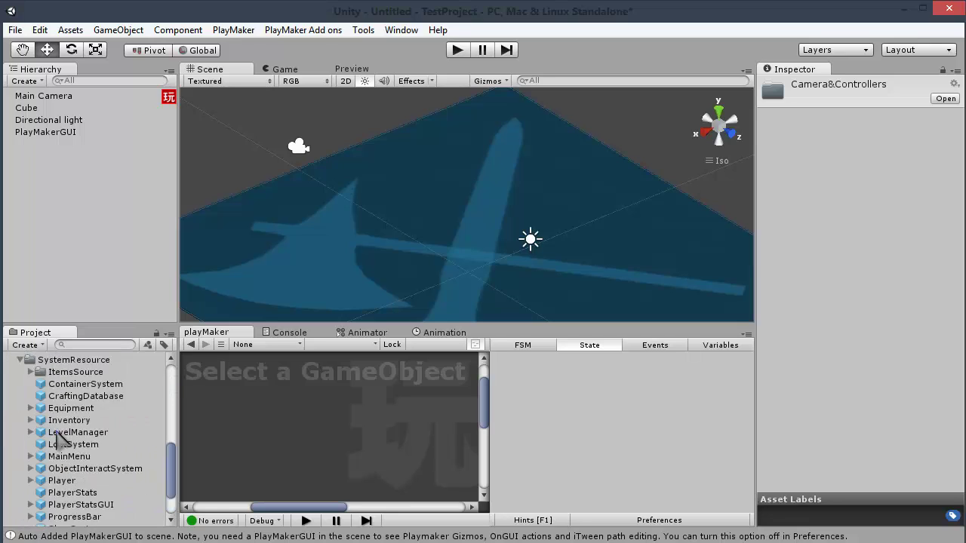
pyautogui.moveTo(57, 483); pyautogui.dragTo(564, 245)
pyautogui.press('f')
pyautogui.moveTo(564, 245); pyautogui.dragTo(528, 218, button='middle')
pyautogui.scroll(4, 485, 229)
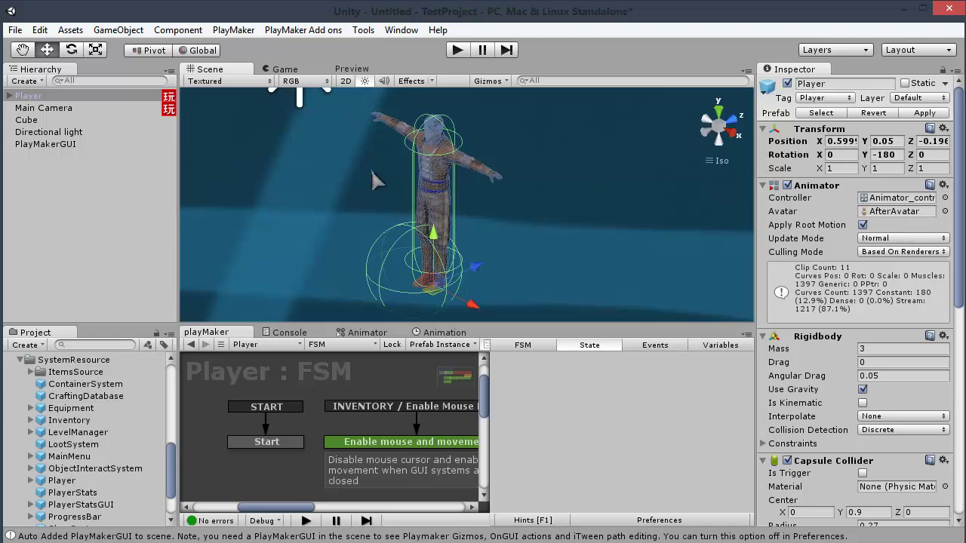
# Review the Player's components and FSM controls, and open its Enable mouse and movement state.
pyautogui.scroll(-3, 815, 249)
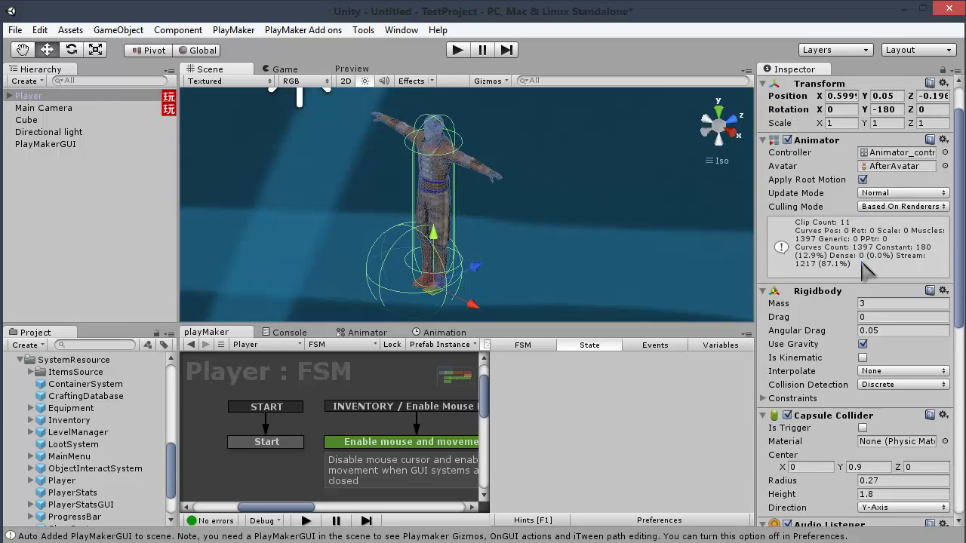
pyautogui.scroll(-3, 828, 240)
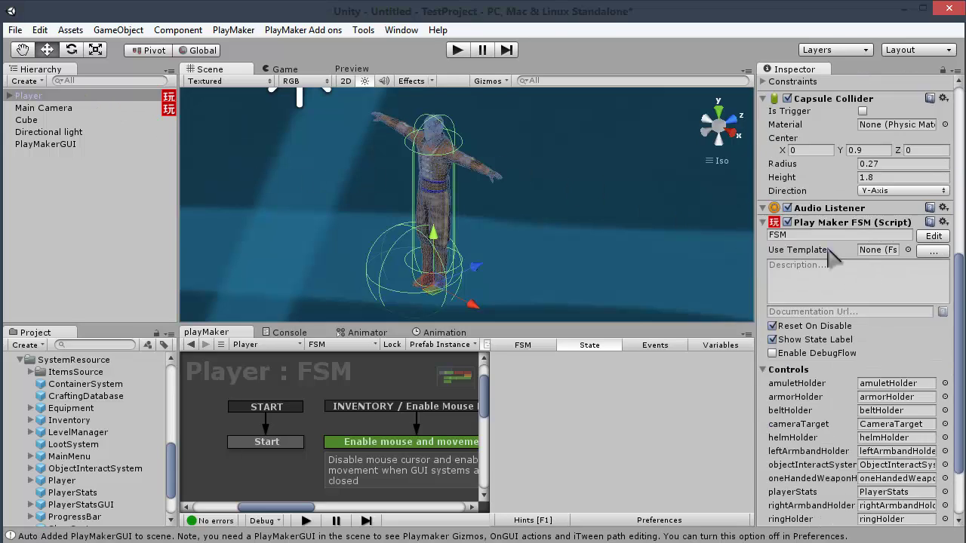
pyautogui.scroll(-1, 868, 226)
pyautogui.scroll(-1, 857, 235)
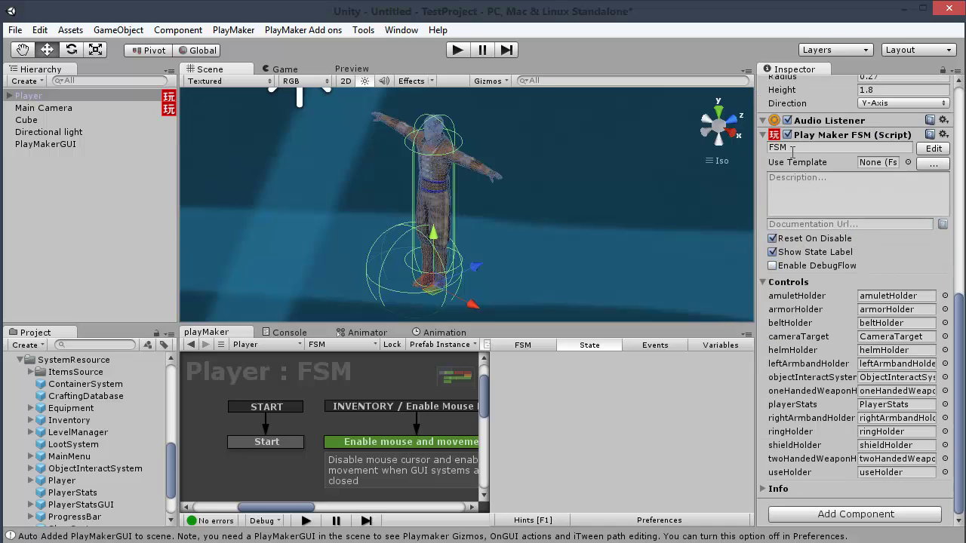
pyautogui.click(341, 345)
pyautogui.click(341, 428)
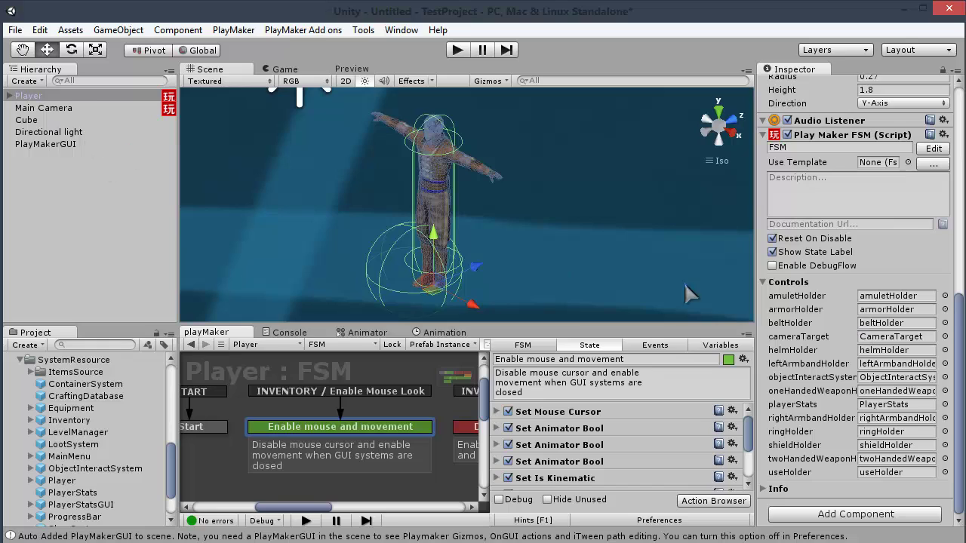
# Expand the Player's children and locate the object referenced by its objectInteractSystem variable.
pyautogui.click(9, 97)
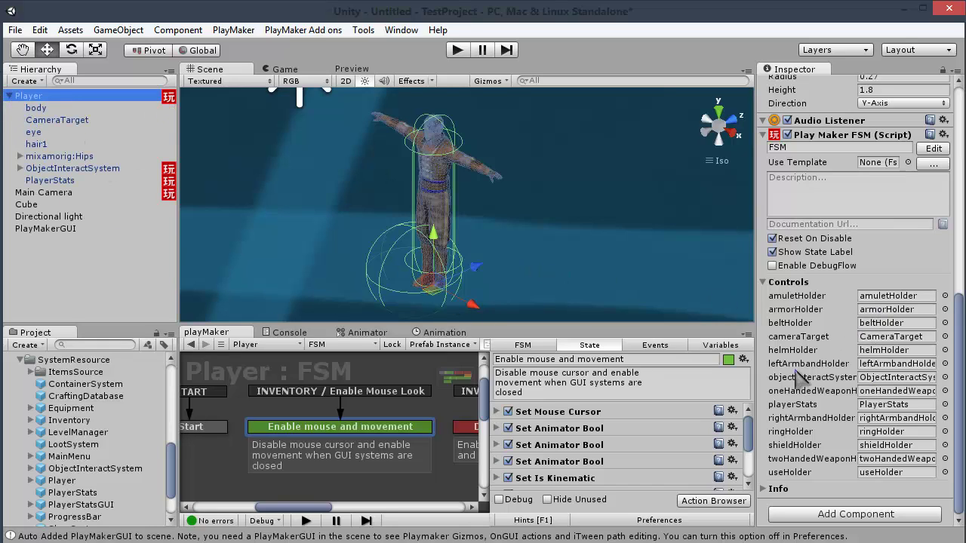
pyautogui.click(894, 378)
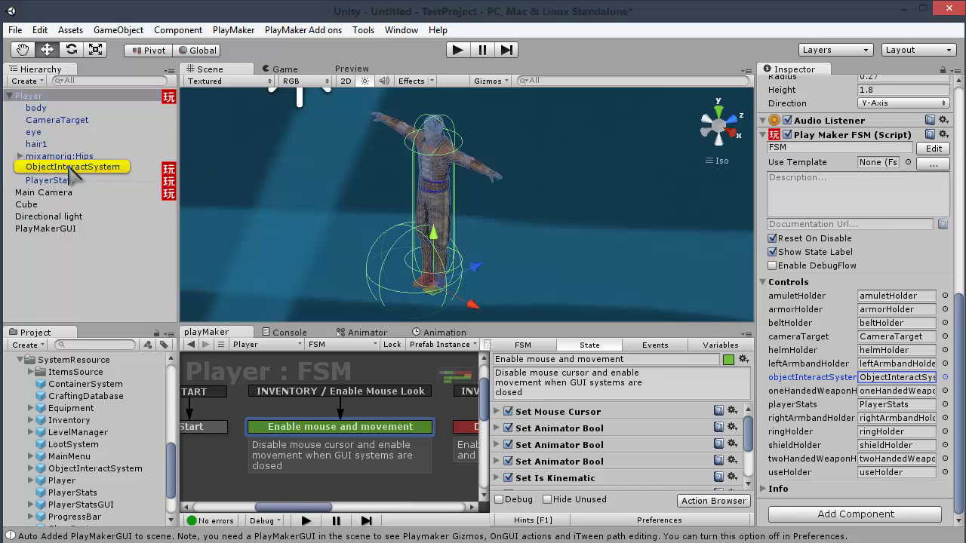
pyautogui.scroll(5, 345, 237)
pyautogui.click(436, 218)
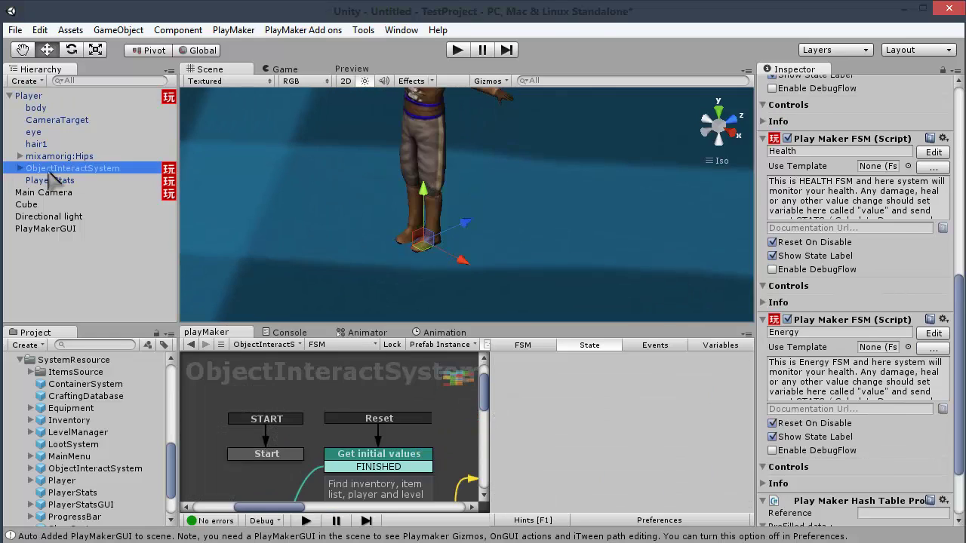
# Examine the ObjectInteractSystem FSM in a maximized view, including its Get initial values and Check item limit states.
pyautogui.scroll(-2, 420, 381)
pyautogui.click(381, 404)
pyautogui.hotkey('shift', 'space')
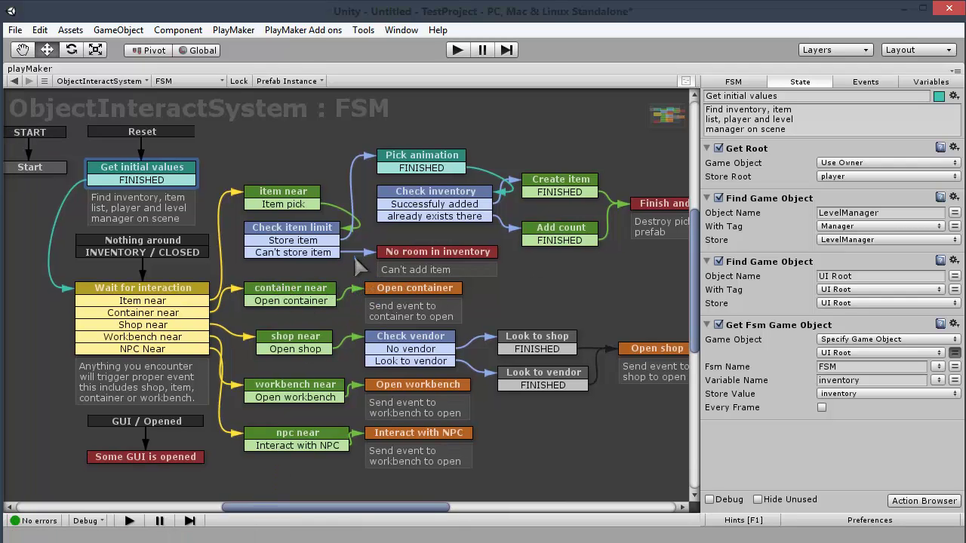
pyautogui.click(320, 227)
pyautogui.hotkey('shift', 'space')
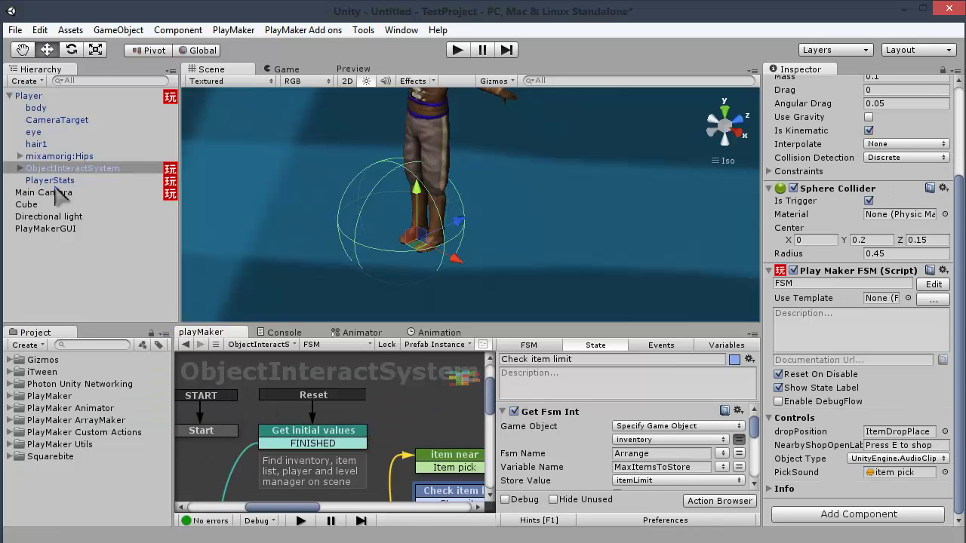
# Examine the variables of the LevelSystem FSM on the Player's PlayerStats child.
pyautogui.click(57, 180)
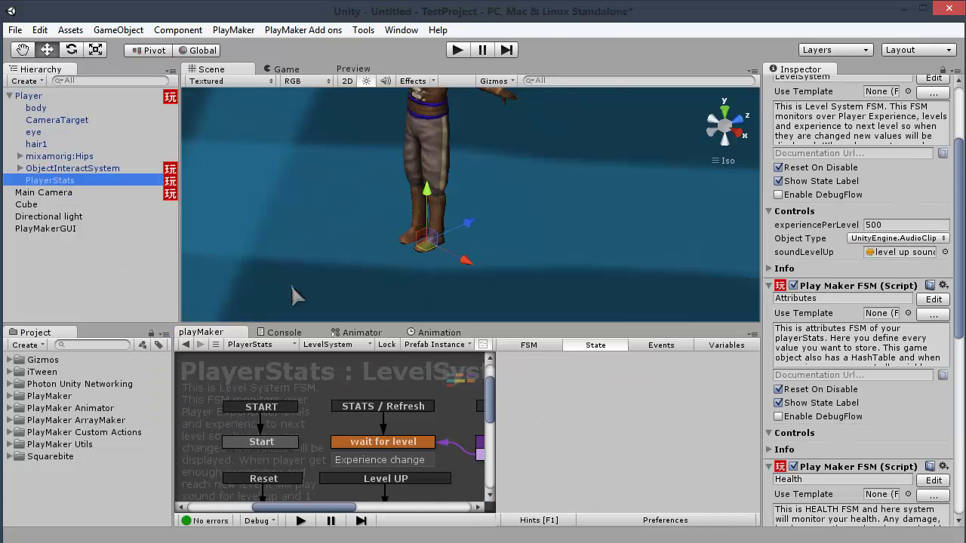
pyautogui.click(725, 345)
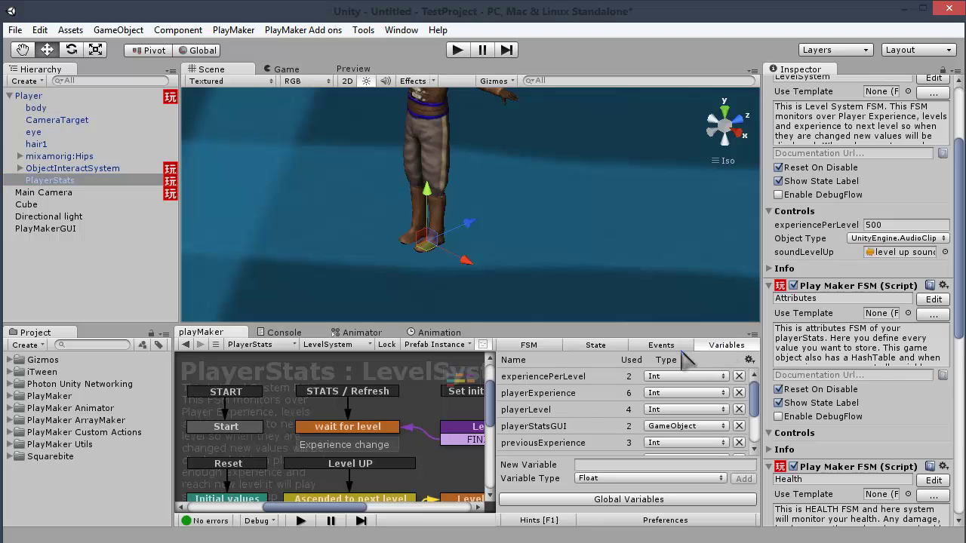
pyautogui.scroll(-3, 558, 427)
pyautogui.scroll(3, 558, 427)
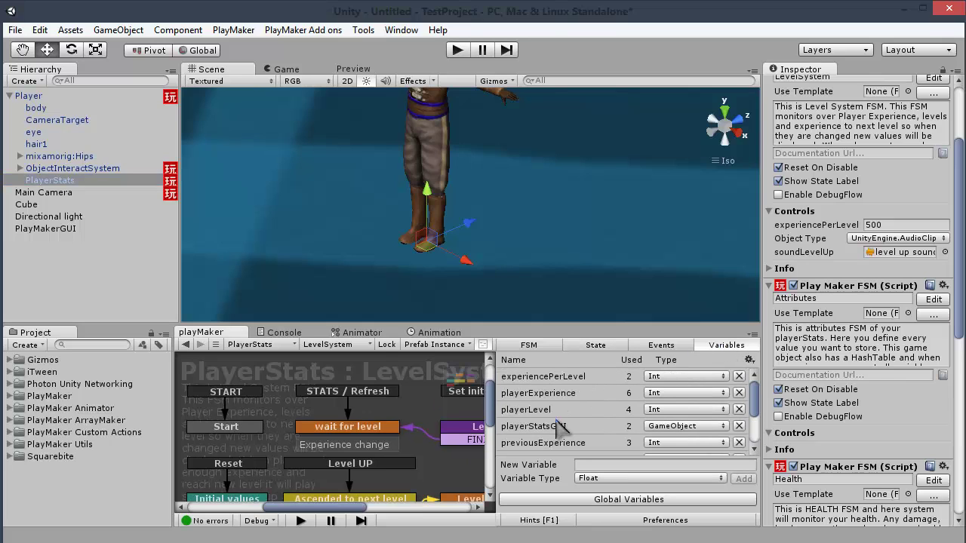
# Switch to the PlayerStats object's Attributes FSM and look through its variable list.
pyautogui.click(375, 348)
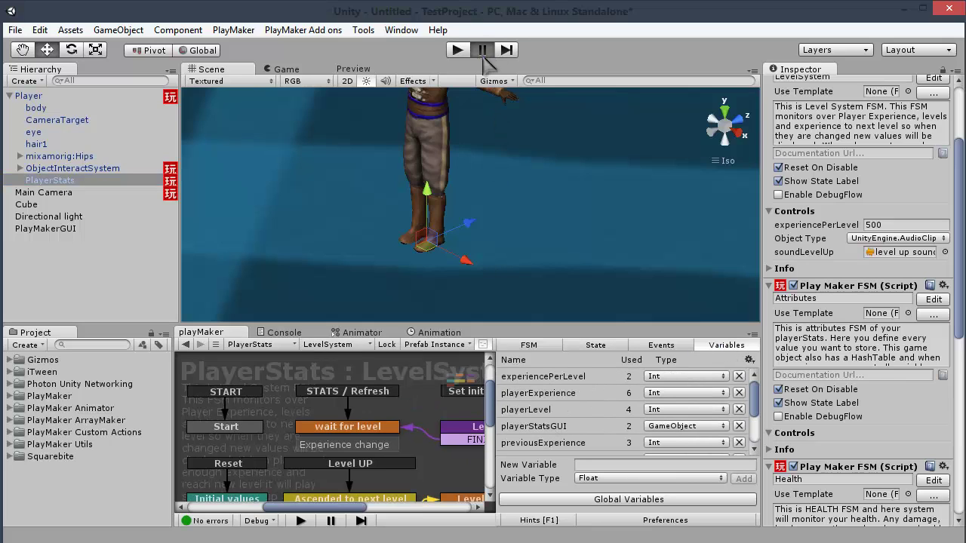
pyautogui.click(327, 344)
pyautogui.click(386, 348)
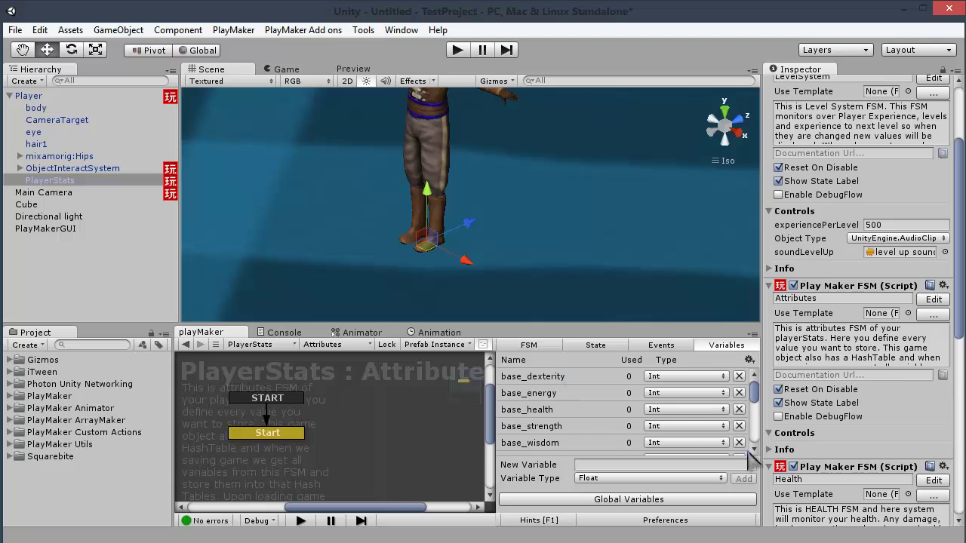
pyautogui.moveTo(755, 451); pyautogui.dragTo(755, 450)
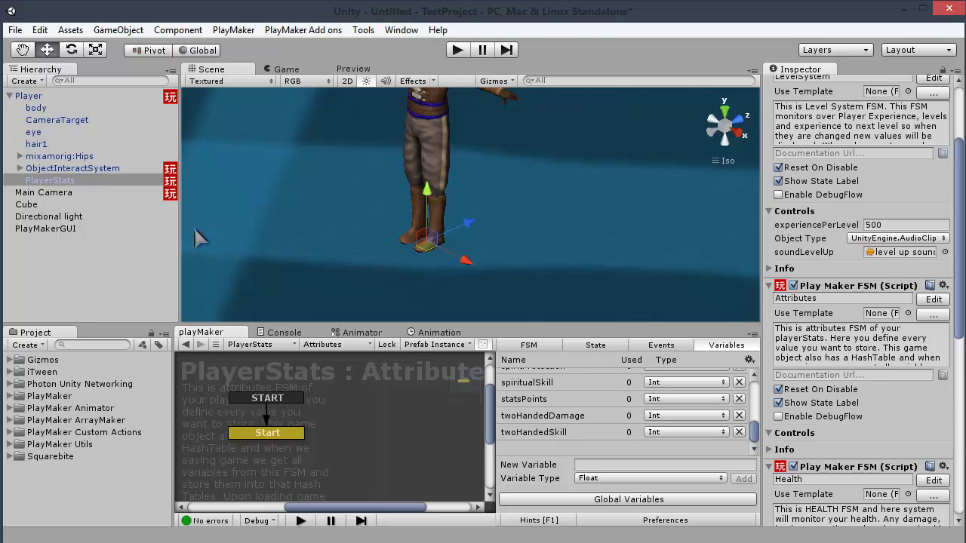
# Find and inspect the PlayerStats prefab in Squarebite's SystemResource folder.
pyautogui.click(9, 456)
pyautogui.scroll(-3, 55, 483)
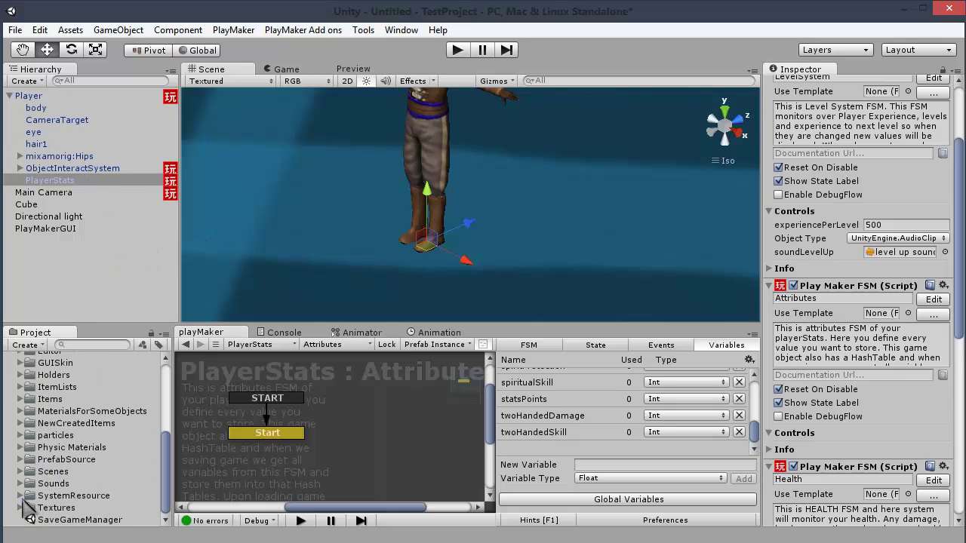
pyautogui.click(21, 495)
pyautogui.scroll(-5, 102, 487)
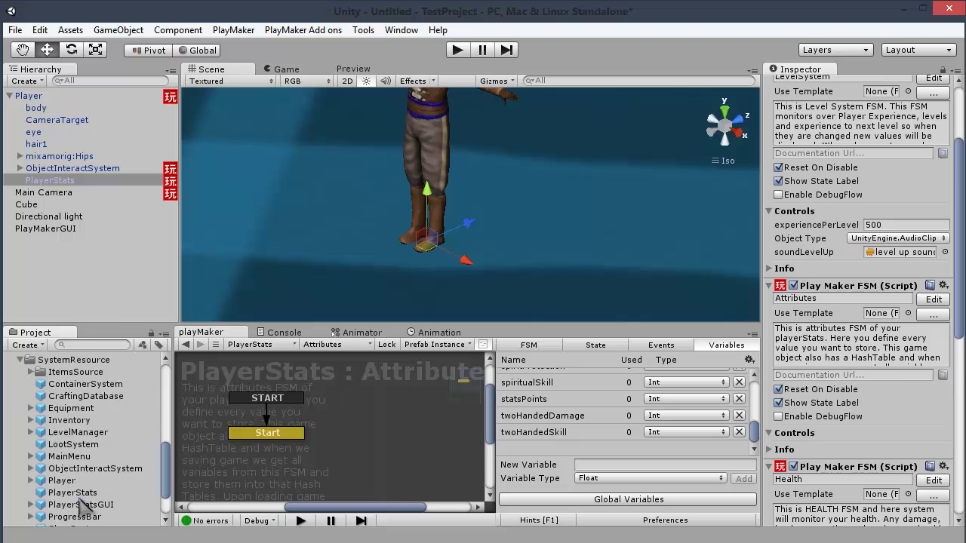
pyautogui.click(83, 493)
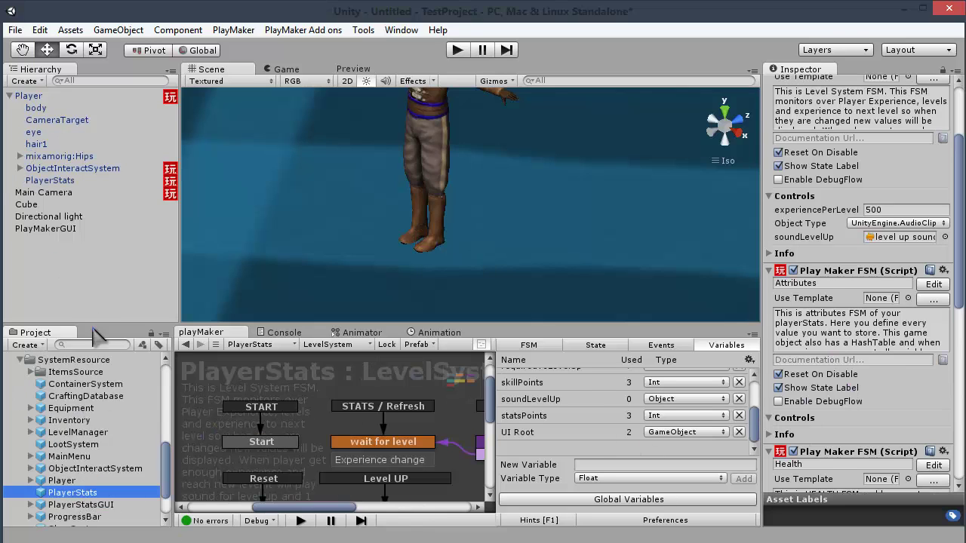
# Locate the children referenced by the Player FSM's objectInteractSystem, playerStats and cameraTarget controls.
pyautogui.click(47, 180)
pyautogui.click(25, 96)
pyautogui.scroll(-5, 860, 410)
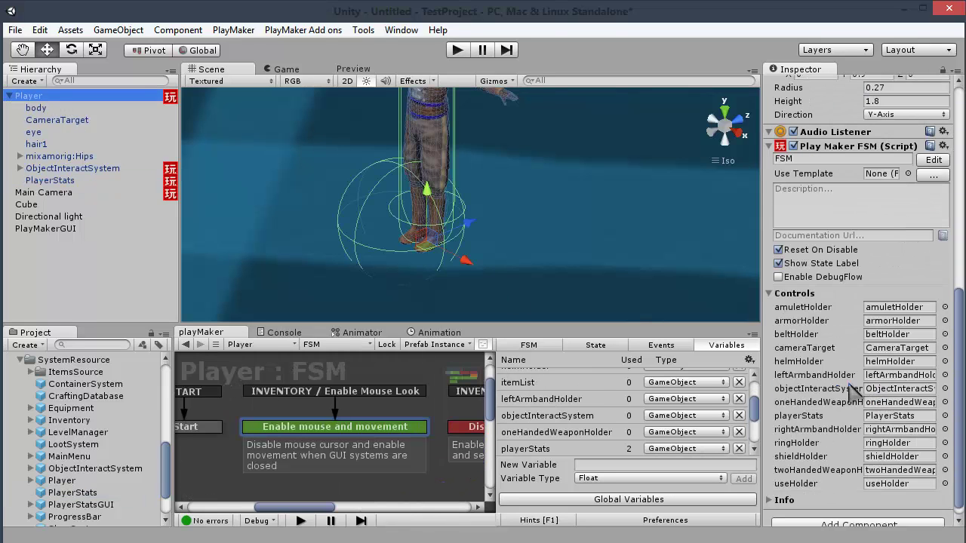
pyautogui.click(899, 418)
pyautogui.click(896, 389)
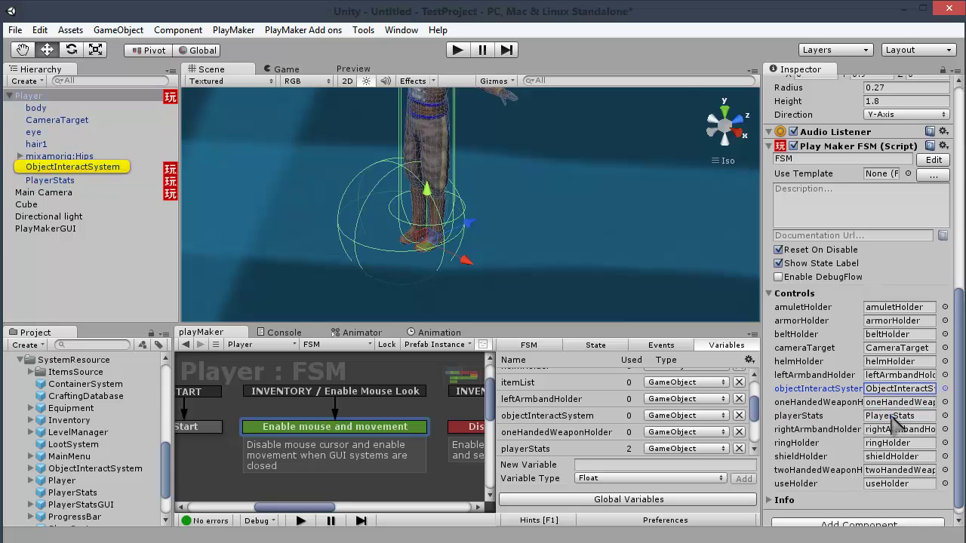
pyautogui.click(892, 417)
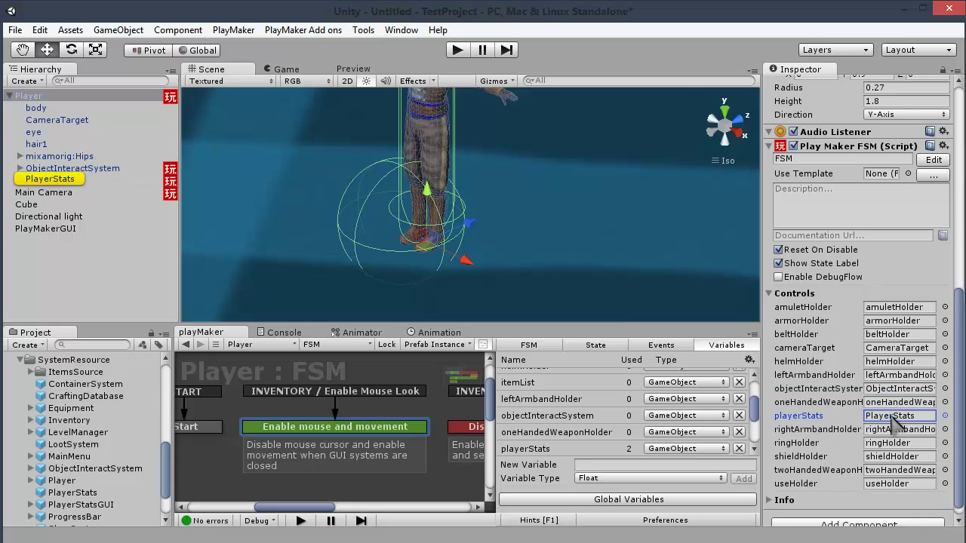
pyautogui.click(873, 349)
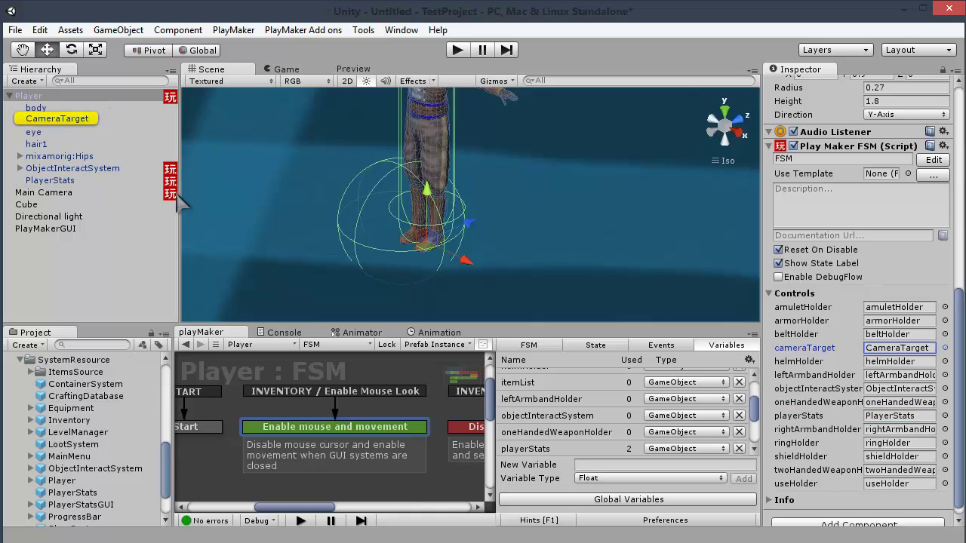
# Locate the Player's amuletHolder child through its FSM control and inspect its placement on the character's chest.
pyautogui.click(882, 309)
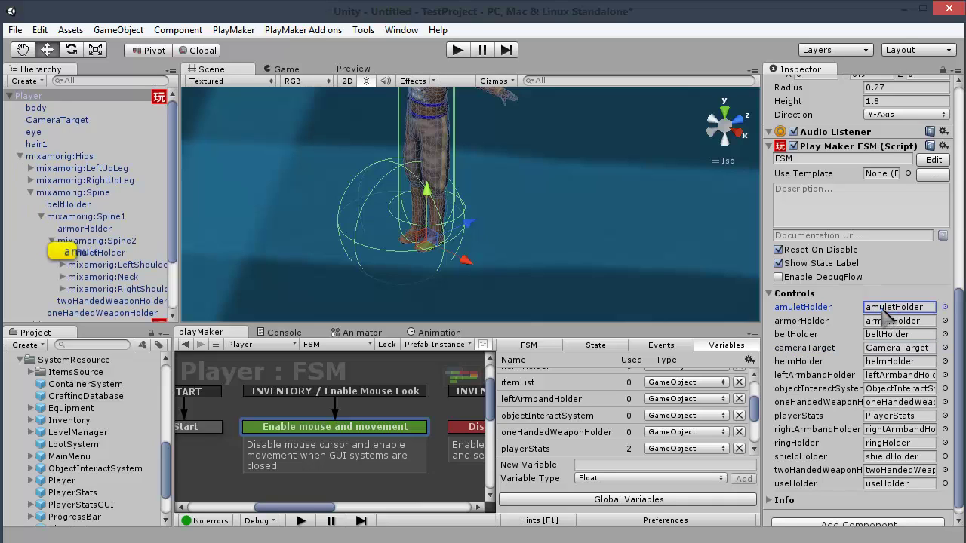
pyautogui.click(95, 263)
pyautogui.click(95, 253)
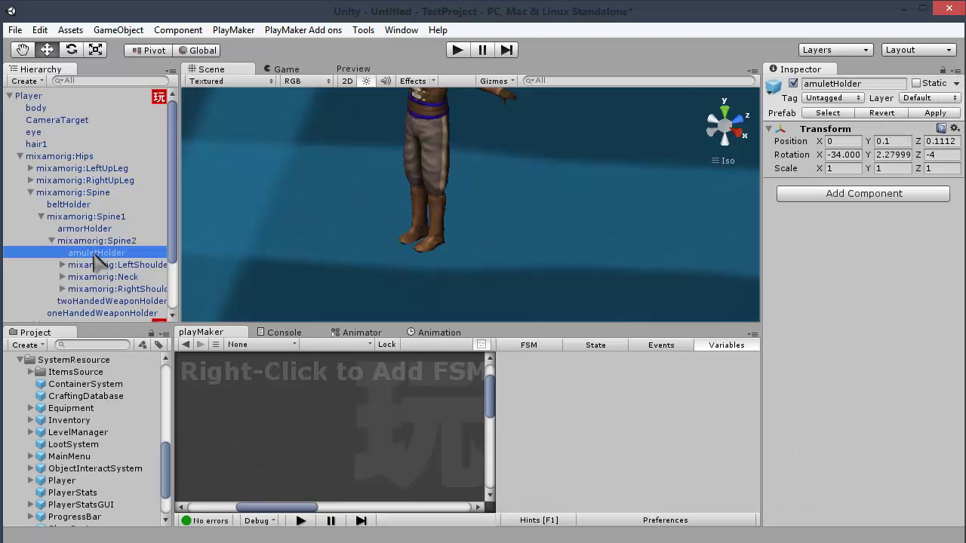
pyautogui.moveTo(180, 402); pyautogui.dragTo(220, 402)
pyautogui.keyDown('alt'); pyautogui.moveTo(234, 91); pyautogui.dragTo(371, 274); pyautogui.keyUp('alt')
pyautogui.scroll(-5, 450, 237)
pyautogui.scroll(10, 449, 238)
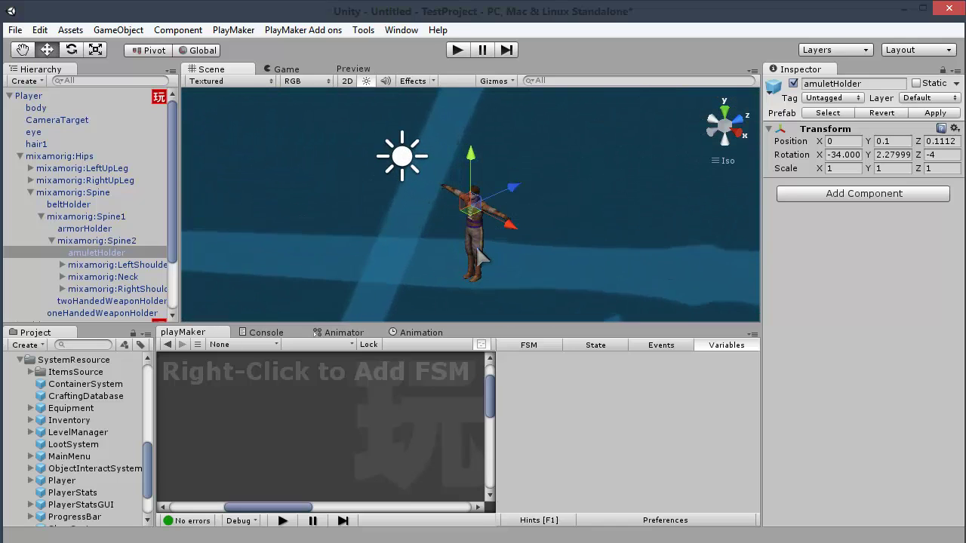
pyautogui.scroll(3, 478, 261)
pyautogui.keyDown('alt'); pyautogui.moveTo(483, 256); pyautogui.dragTo(520, 230); pyautogui.keyUp('alt')
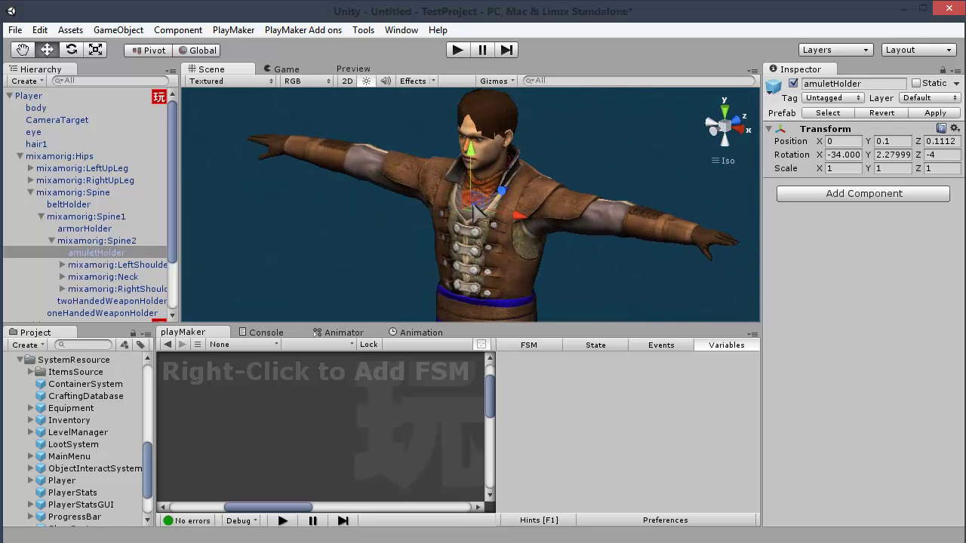
# Locate the armorHolder referenced by the Player FSM and inspect its placement under mixamorig:Spine1.
pyautogui.click(28, 96)
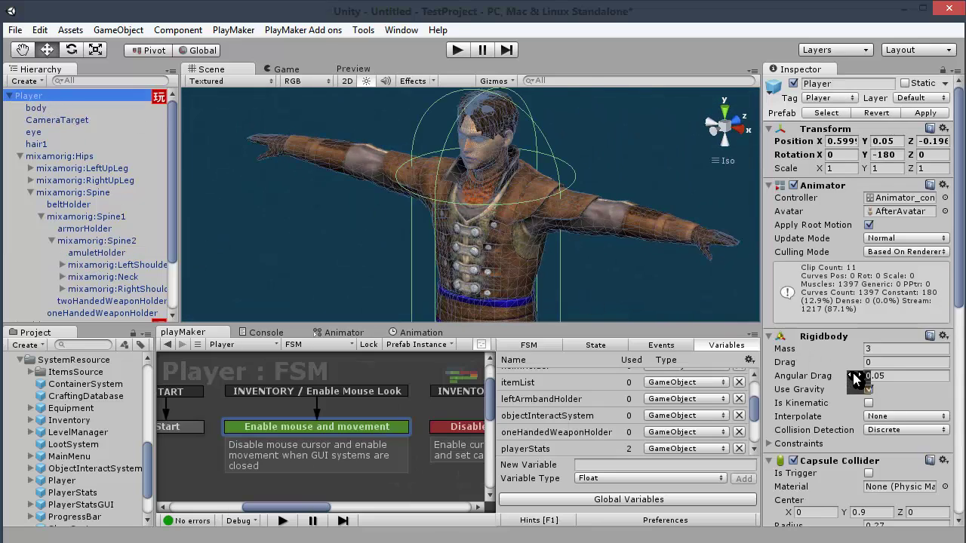
pyautogui.scroll(-10, 869, 386)
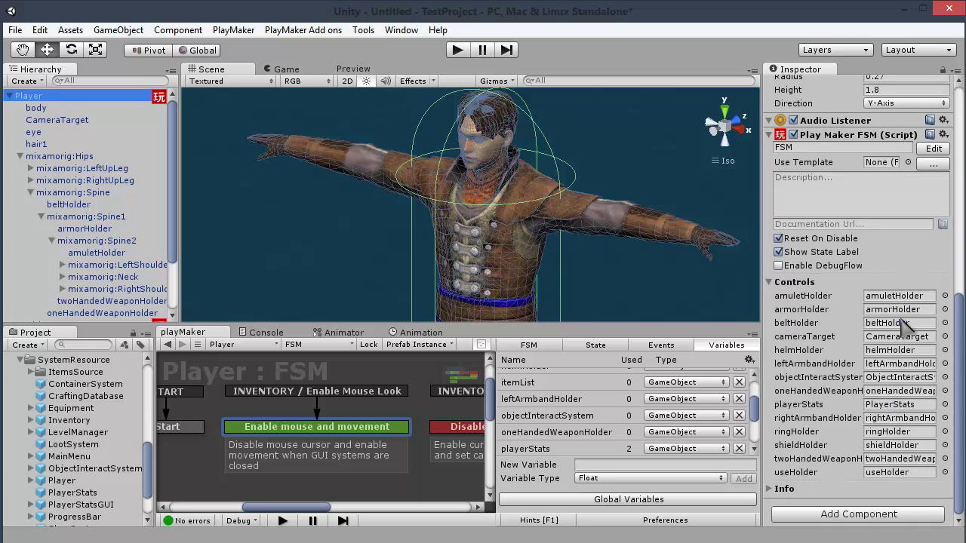
pyautogui.click(897, 310)
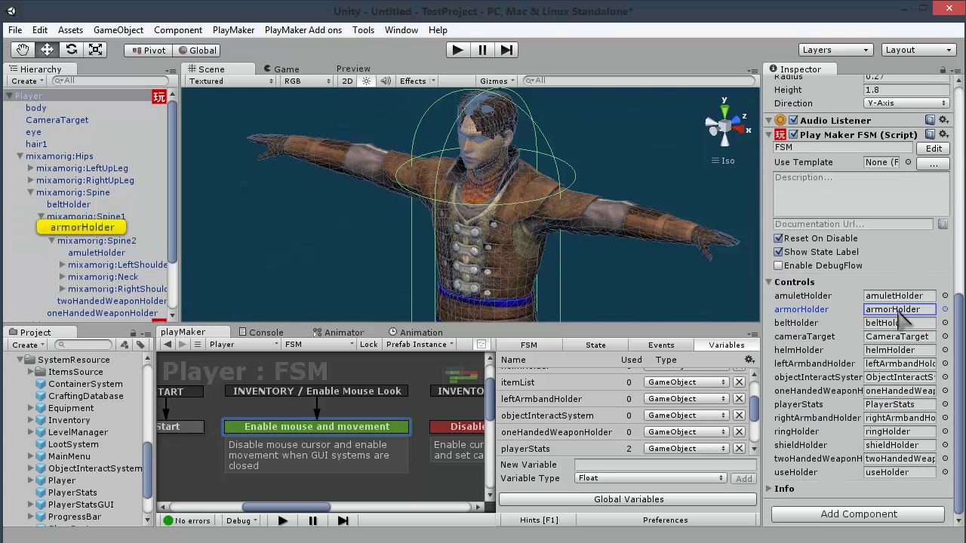
pyautogui.click(83, 221)
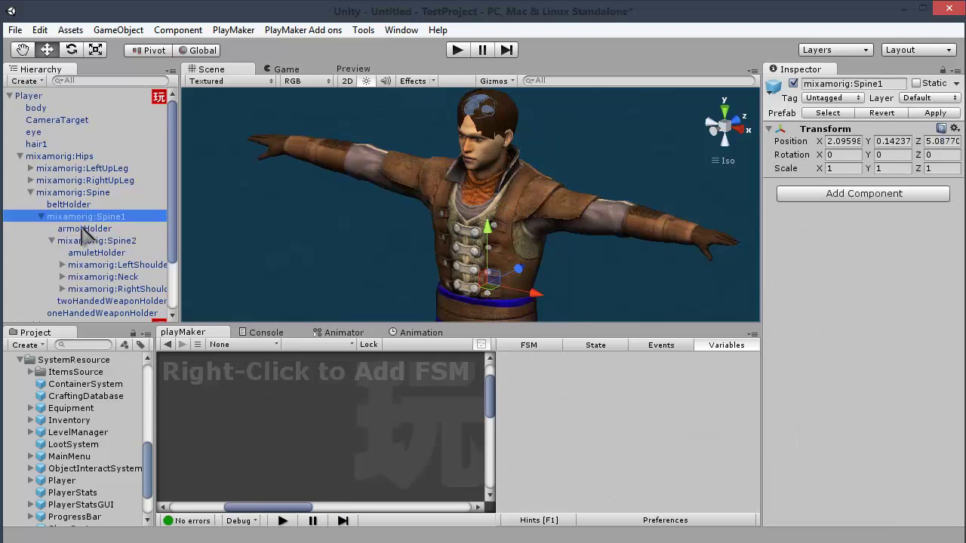
pyautogui.rightClick(83, 224)
pyautogui.click(83, 221)
pyautogui.click(84, 225)
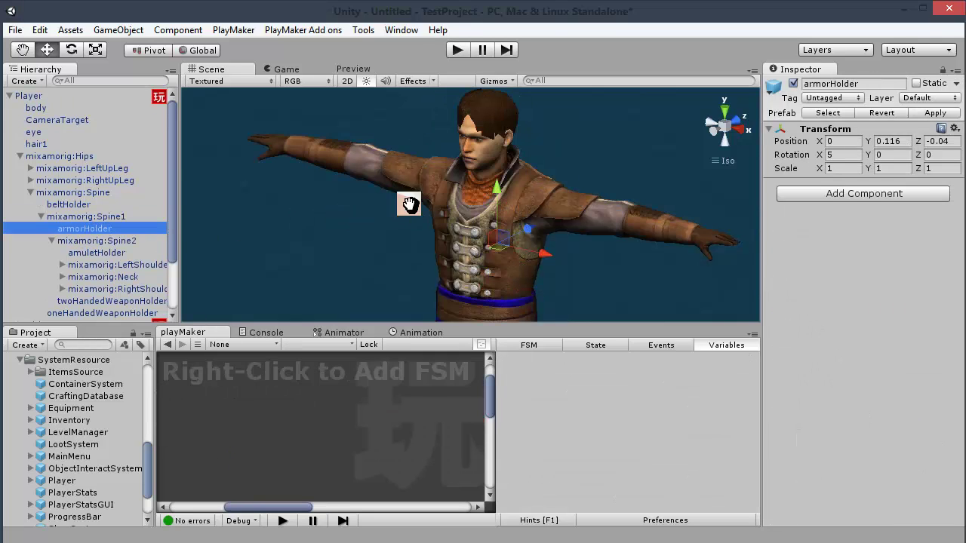
# Inspect the armorHolder's placement on the character's torso from the side and its position in the Player's bone hierarchy.
pyautogui.keyDown('alt'); pyautogui.moveTo(410, 205); pyautogui.dragTo(515, 250); pyautogui.keyUp('alt')
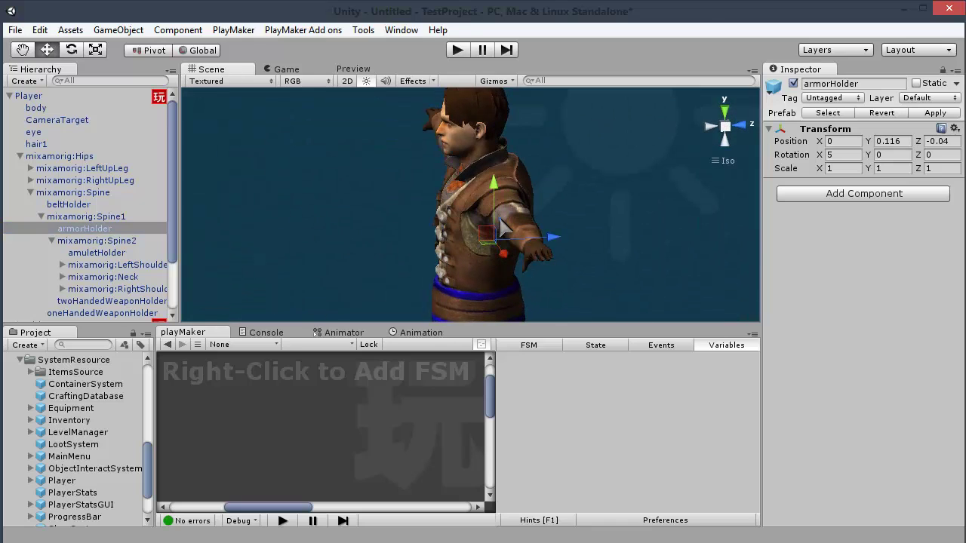
pyautogui.keyDown('alt'); pyautogui.moveTo(501, 246); pyautogui.dragTo(485, 254); pyautogui.keyUp('alt')
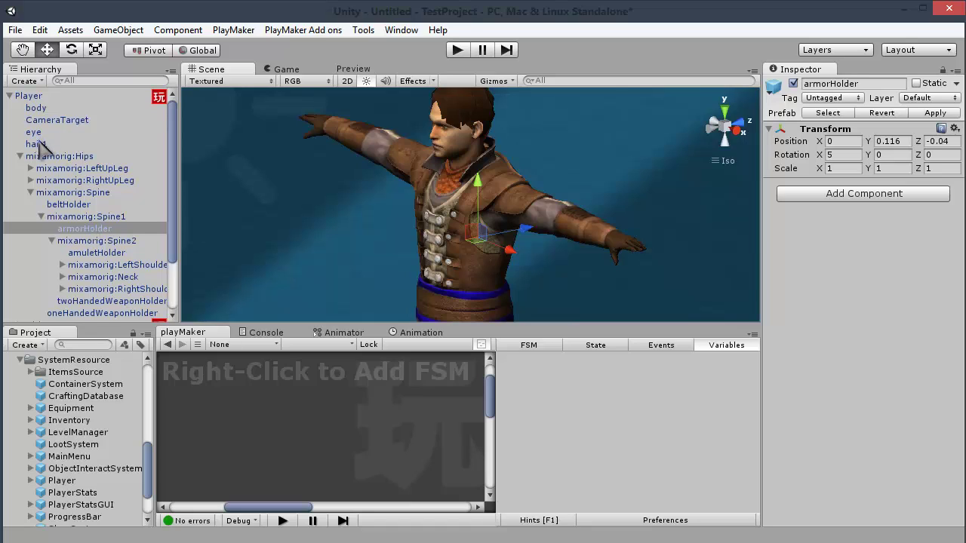
pyautogui.scroll(-3, 109, 257)
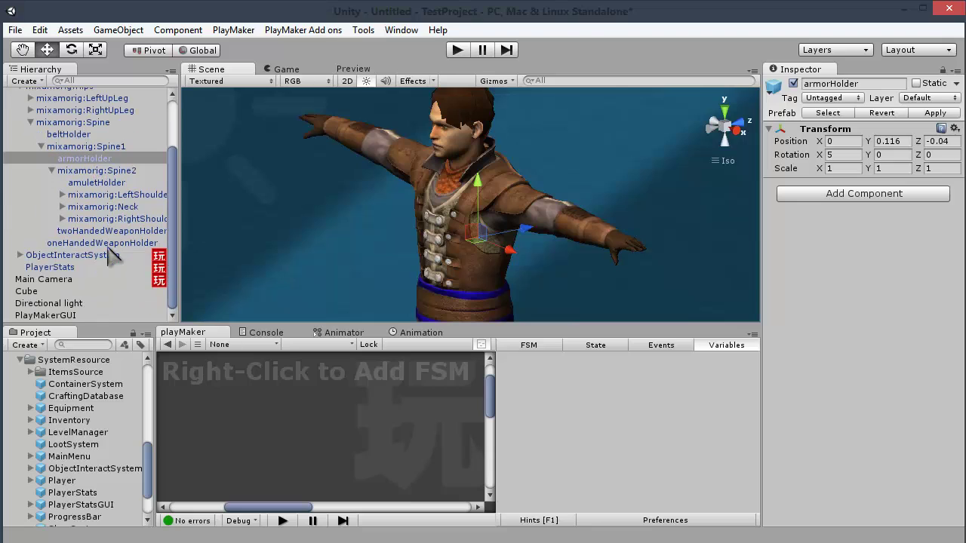
pyautogui.scroll(3, 111, 253)
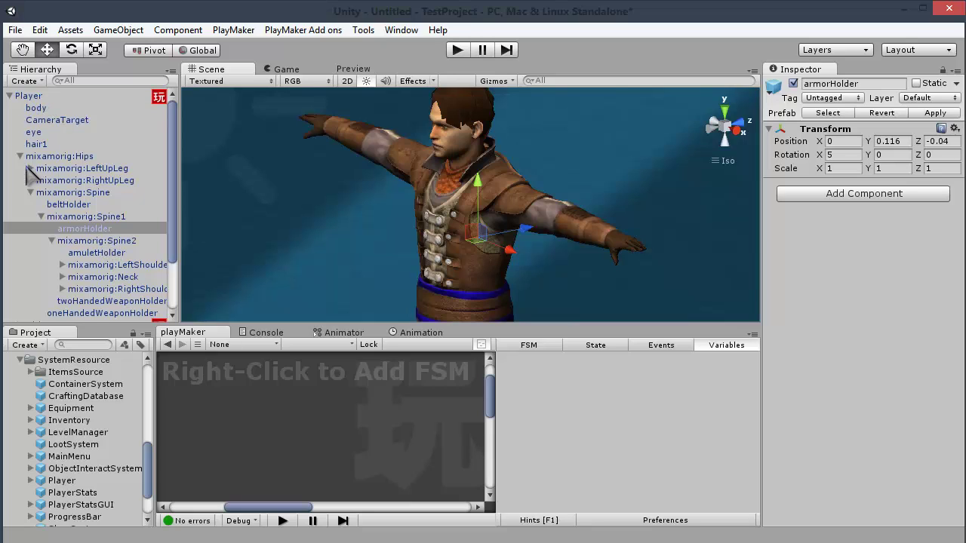
pyautogui.click(84, 217)
pyautogui.click(87, 229)
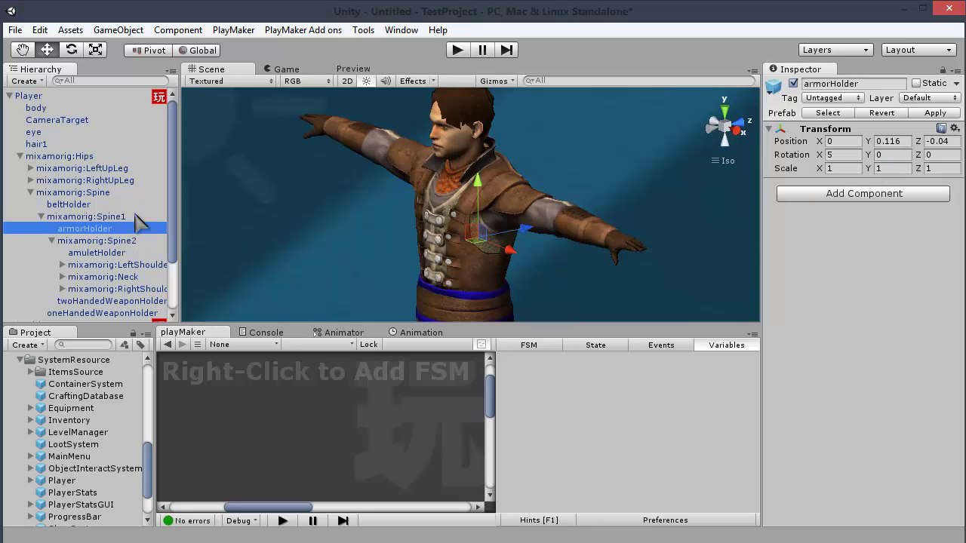
# Find the Holders folder in Squarebite and inspect its amuletHolder and armorHolder prefabs.
pyautogui.moveTo(149, 484); pyautogui.dragTo(154, 444)
pyautogui.click(20, 372)
pyautogui.click(21, 373)
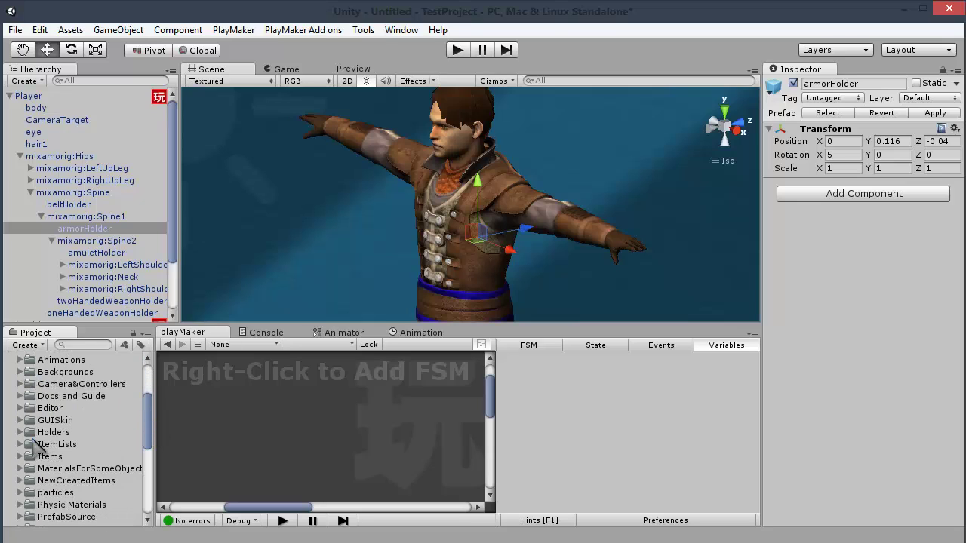
pyautogui.click(20, 433)
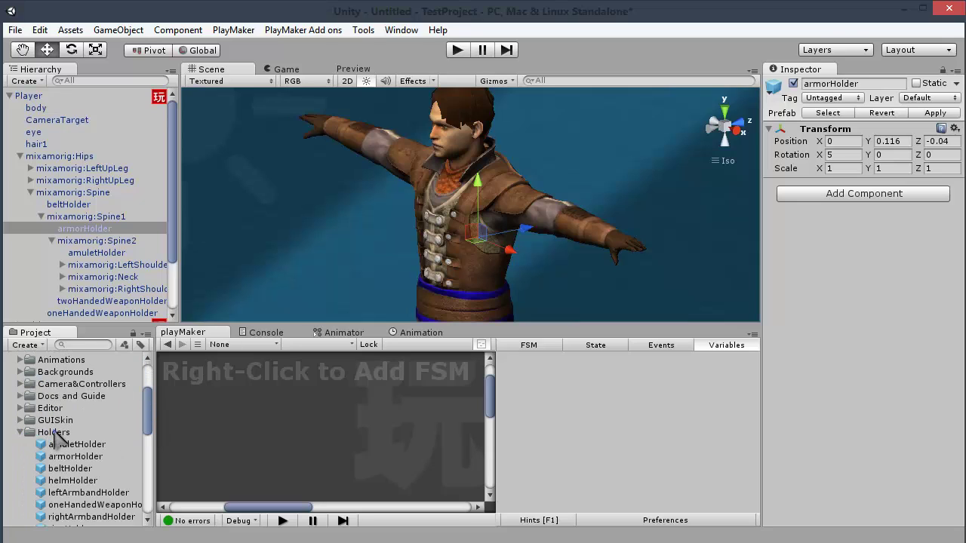
pyautogui.click(96, 448)
pyautogui.click(77, 457)
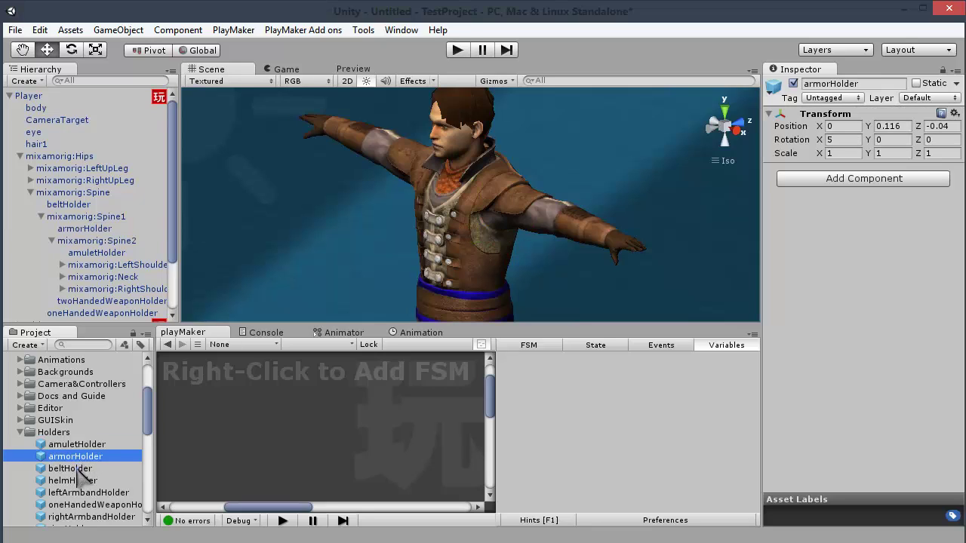
# Review the remaining holder prefabs, starting with beltHolder and helmHolder, and locate the child referenced by the Player FSM's amuletHolder control.
pyautogui.click(79, 468)
pyautogui.click(79, 481)
pyautogui.scroll(-1, 79, 481)
pyautogui.click(77, 449)
pyautogui.click(77, 461)
pyautogui.click(77, 473)
pyautogui.click(78, 481)
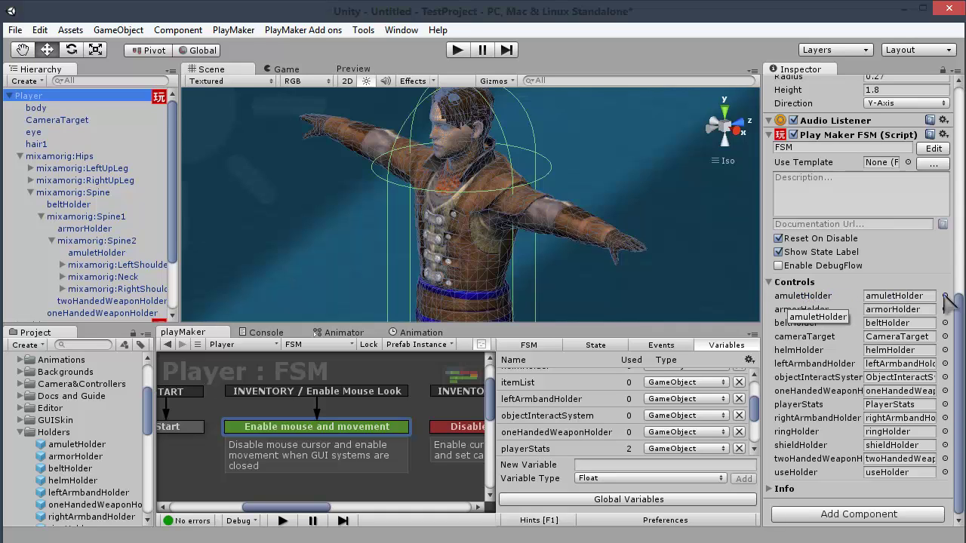
pyautogui.click(909, 298)
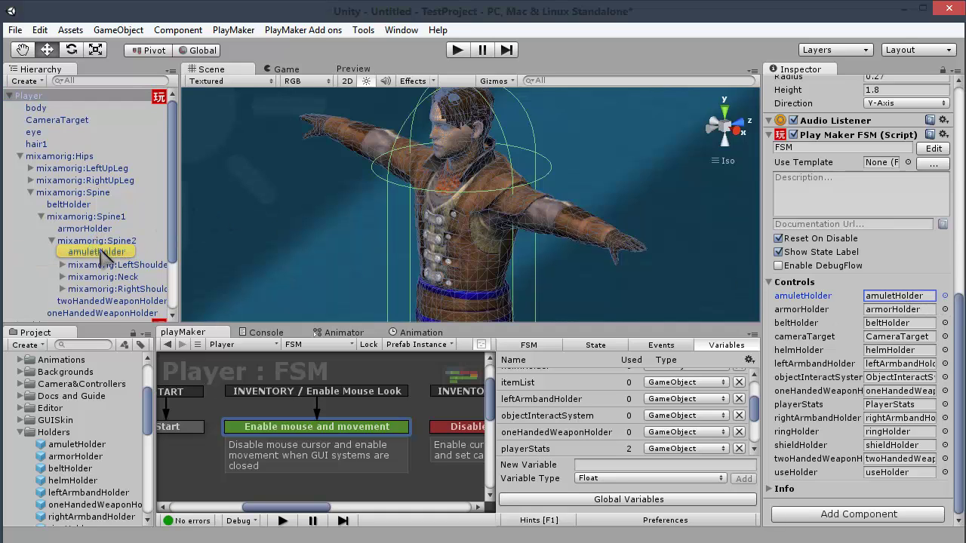
# Collapse the Player's hierarchy and add the UI Root prefab from SystemResource to the scene.
pyautogui.click(10, 97)
pyautogui.scroll(-5, 475, 214)
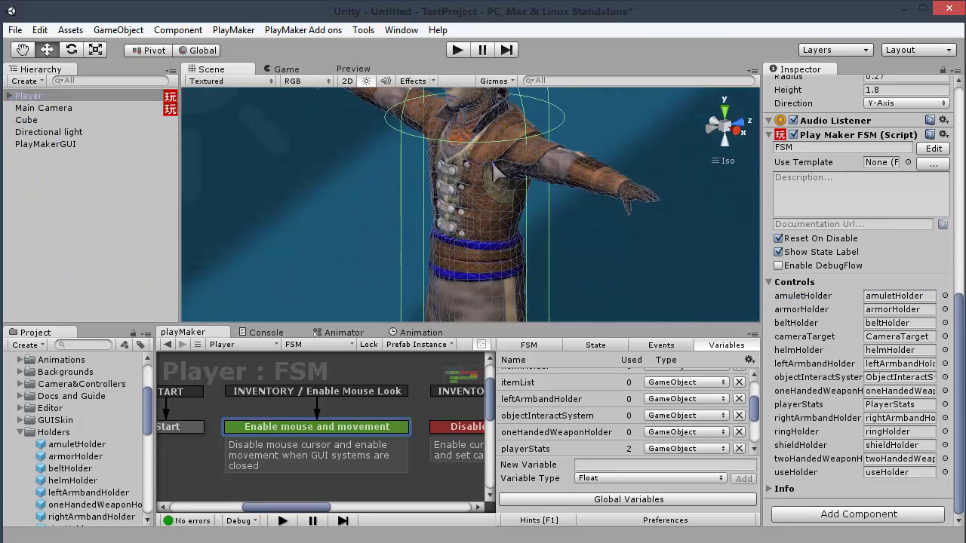
pyautogui.scroll(-5, 105, 476)
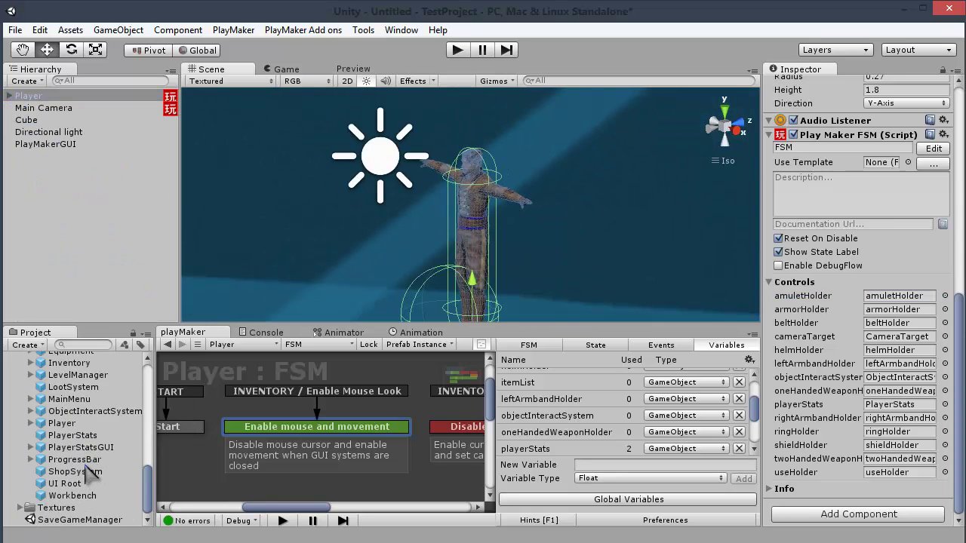
pyautogui.click(72, 484)
pyautogui.click(87, 218)
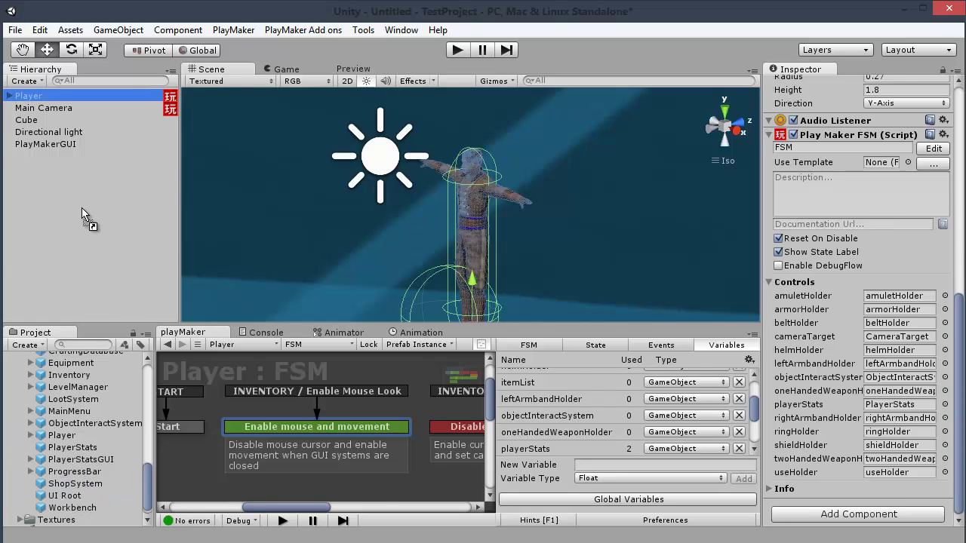
pyautogui.moveTo(83, 215); pyautogui.dragTo(85, 215)
pyautogui.scroll(-5, 450, 249)
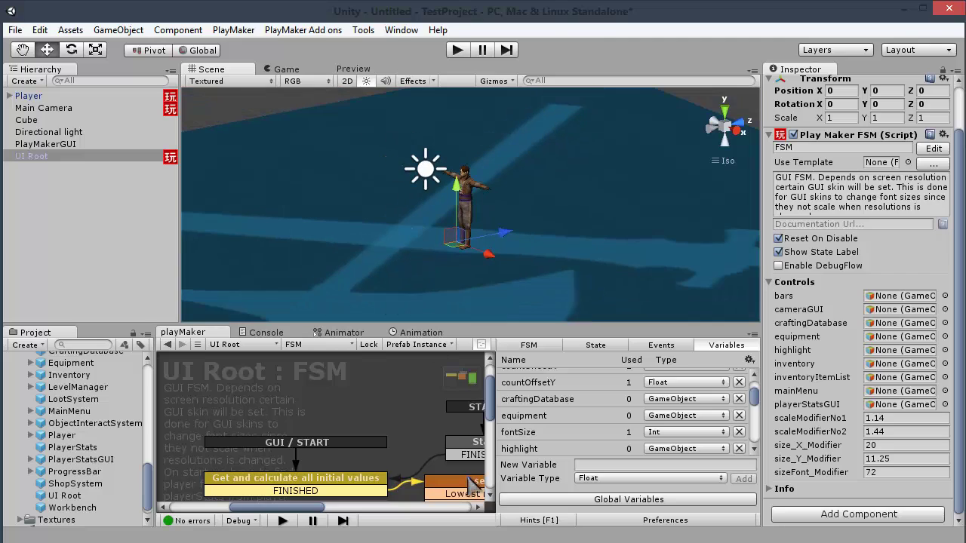
# Examine the actions in the Start and "Get and calculate all initial values" states of the UI Root FSM in an enlarged view.
pyautogui.click(422, 426)
pyautogui.hotkey('shift', 'space')
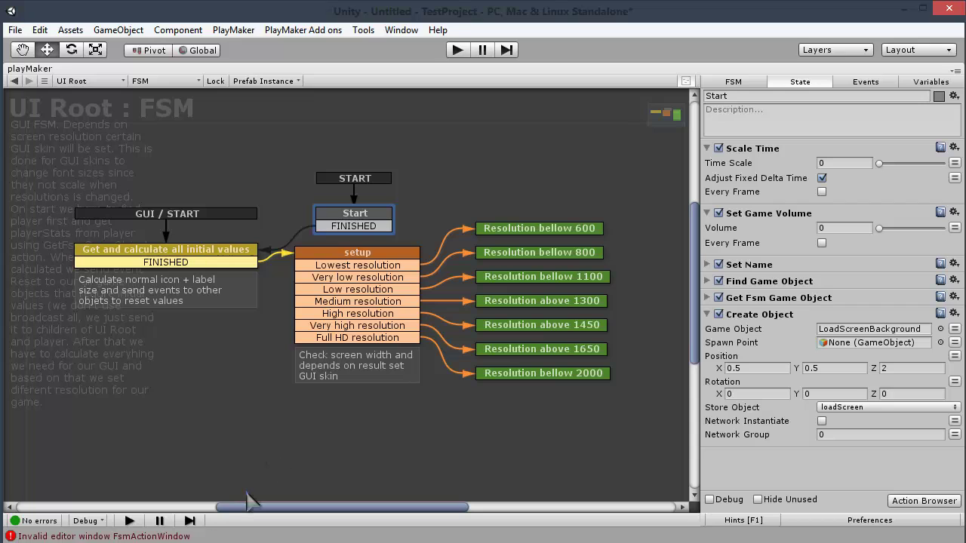
pyautogui.click(247, 255)
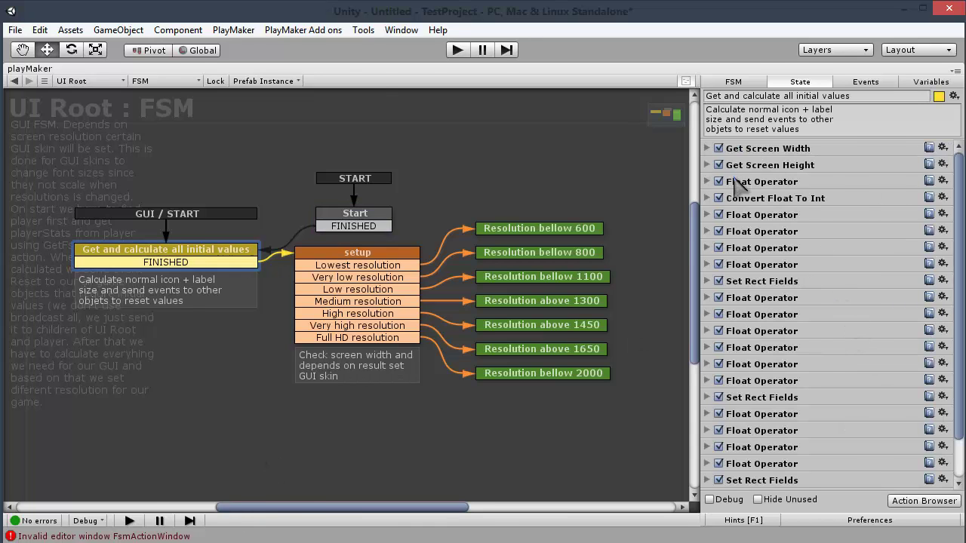
pyautogui.hotkey('shift', 'space')
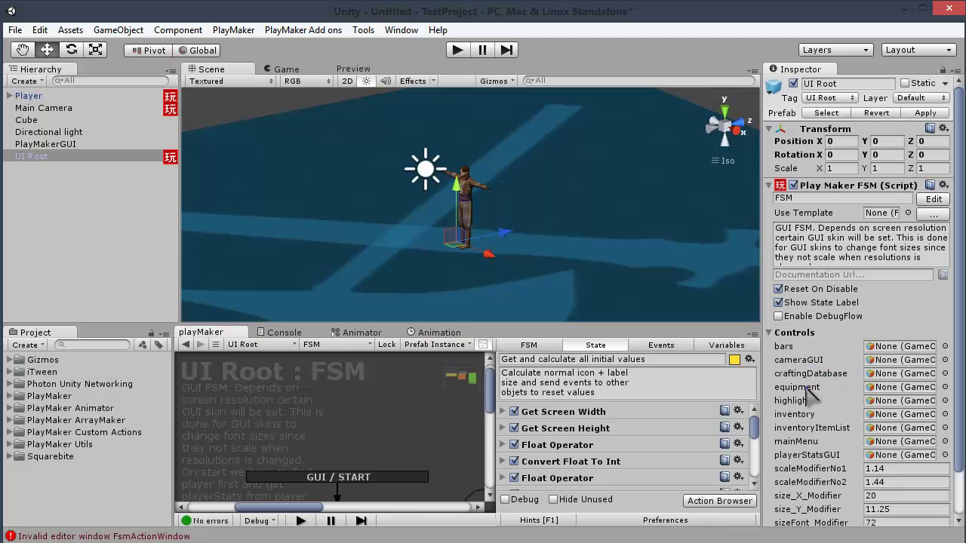
# Reopen Squarebite's SystemResource folder and add the Inventory prefab as a child of UI Root.
pyautogui.click(10, 456)
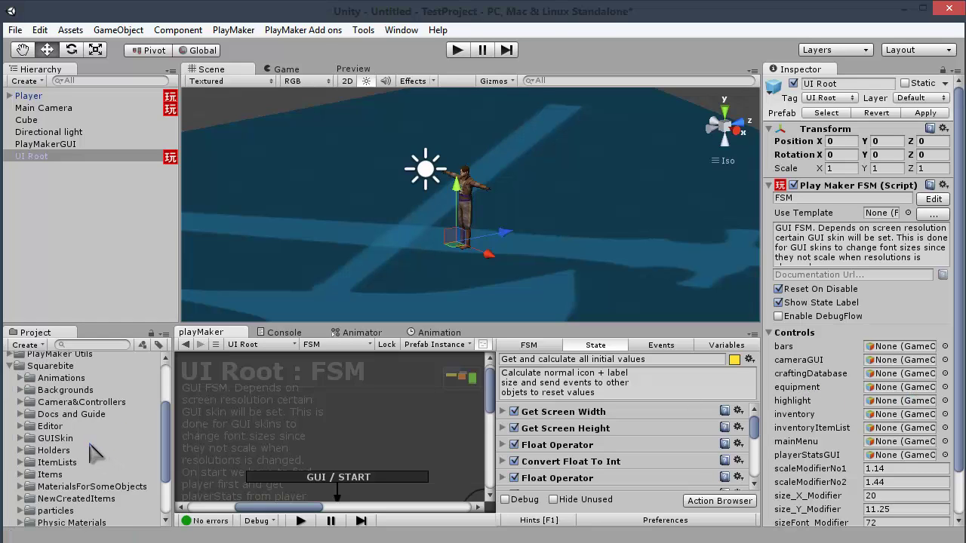
pyautogui.scroll(-3, 87, 458)
pyautogui.click(20, 499)
pyautogui.scroll(-3, 64, 502)
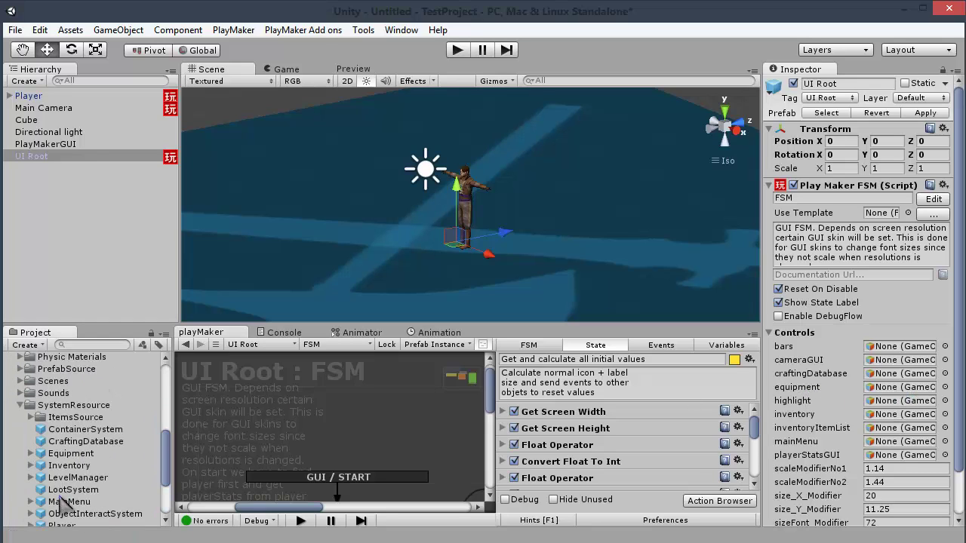
pyautogui.scroll(-1, 135, 481)
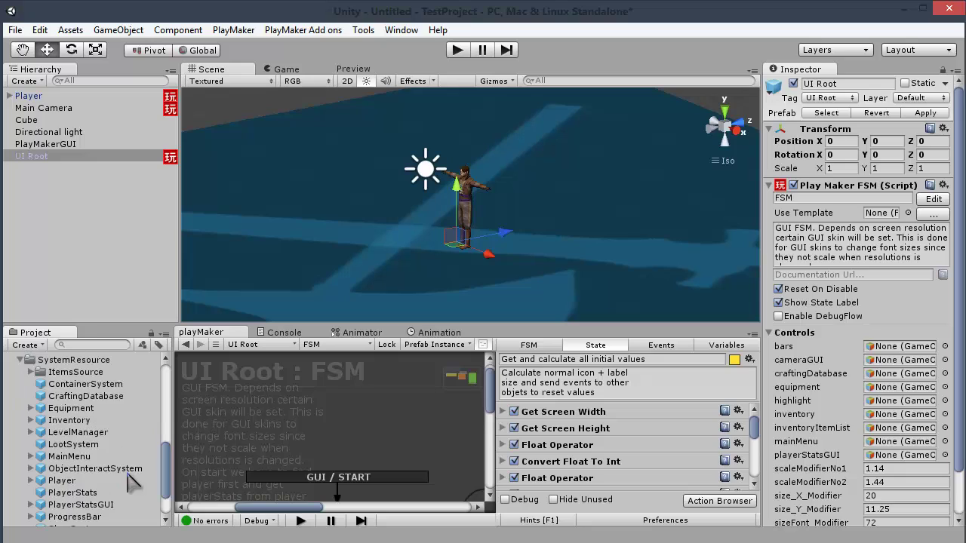
pyautogui.scroll(-1, 105, 492)
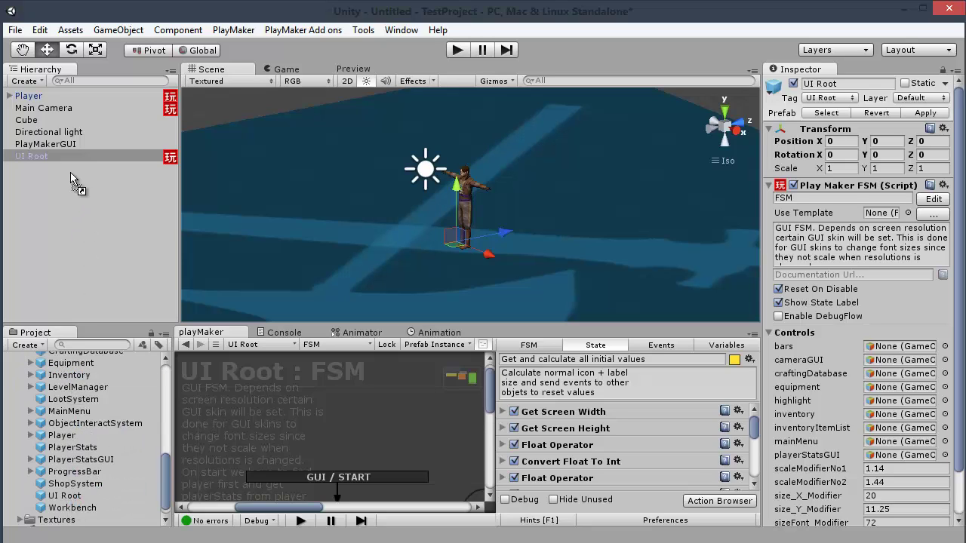
pyautogui.moveTo(66, 152); pyautogui.dragTo(67, 155)
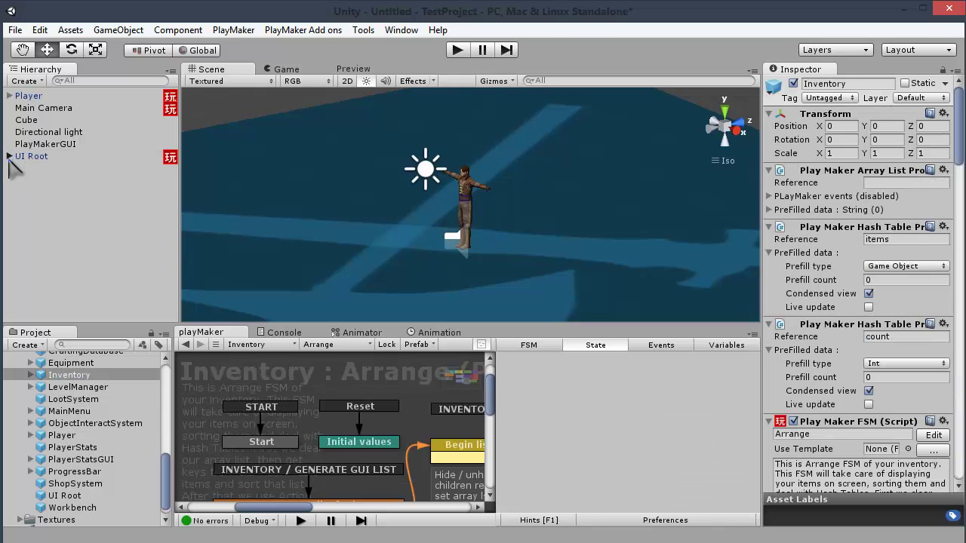
# Assign Inventory, InventoryItemList and ItemHighlight to the inventory, inventoryItemList and highlight controls of the UI Root FSM.
pyautogui.click(37, 158)
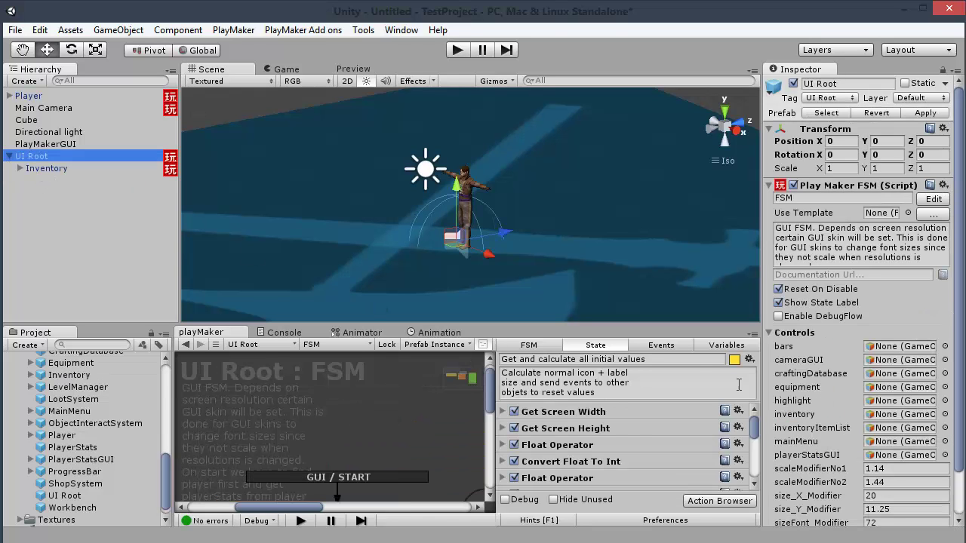
pyautogui.moveTo(58, 172); pyautogui.dragTo(894, 423)
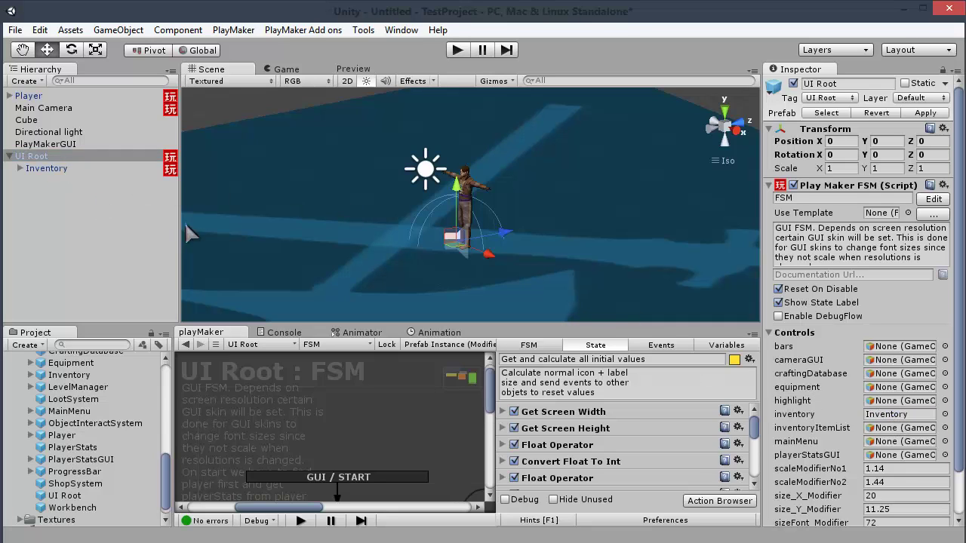
pyautogui.click(19, 169)
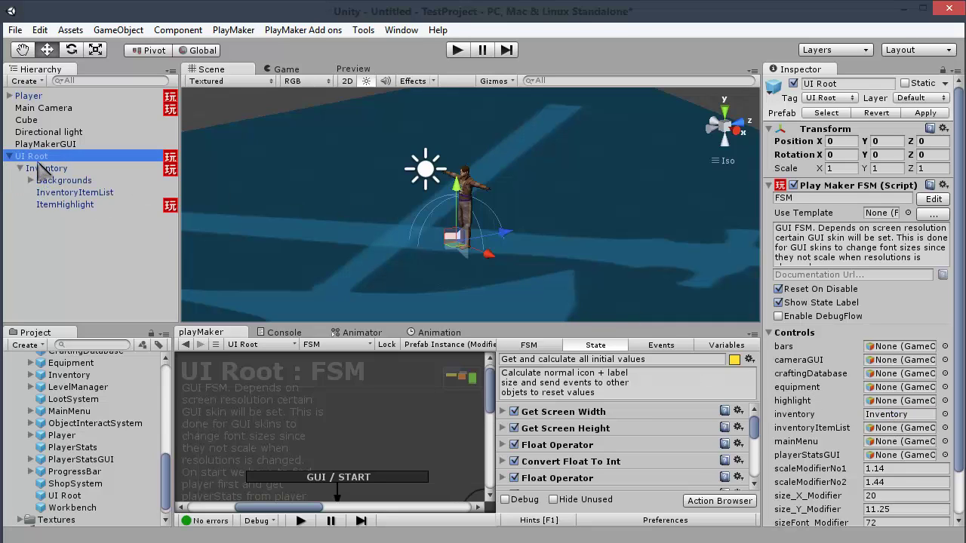
pyautogui.click(67, 195)
pyautogui.moveTo(68, 202); pyautogui.dragTo(902, 429)
pyautogui.moveTo(56, 209); pyautogui.dragTo(909, 402)
# Add the Equipment prefab as a child of UI Root and assign it to the FSM's equipment control.
pyautogui.click(57, 156)
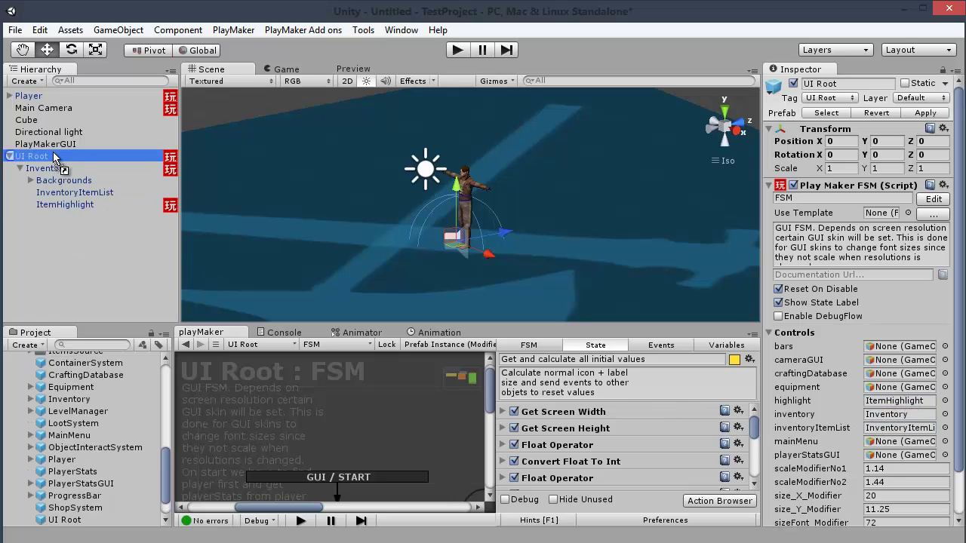
pyautogui.moveTo(57, 156); pyautogui.dragTo(59, 159)
pyautogui.click(56, 157)
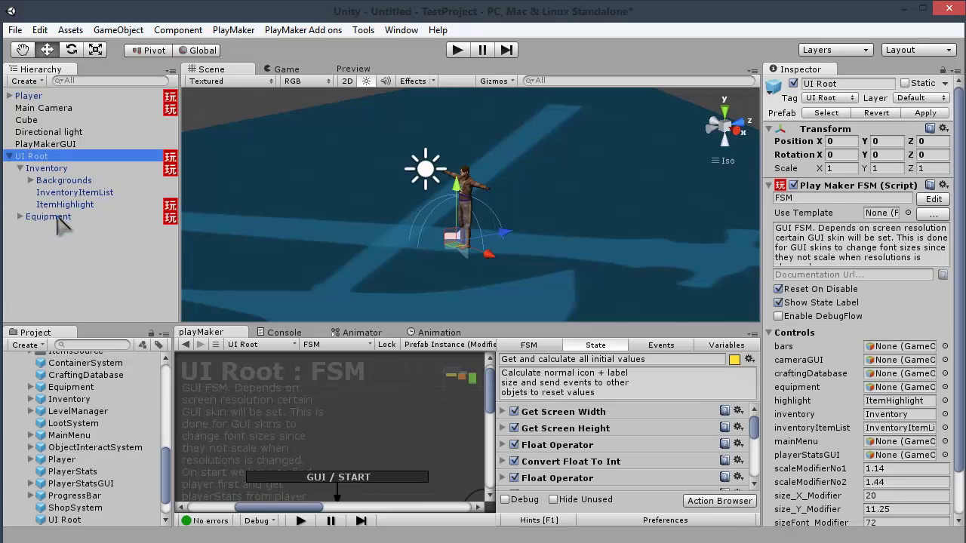
pyautogui.moveTo(65, 217); pyautogui.dragTo(888, 394)
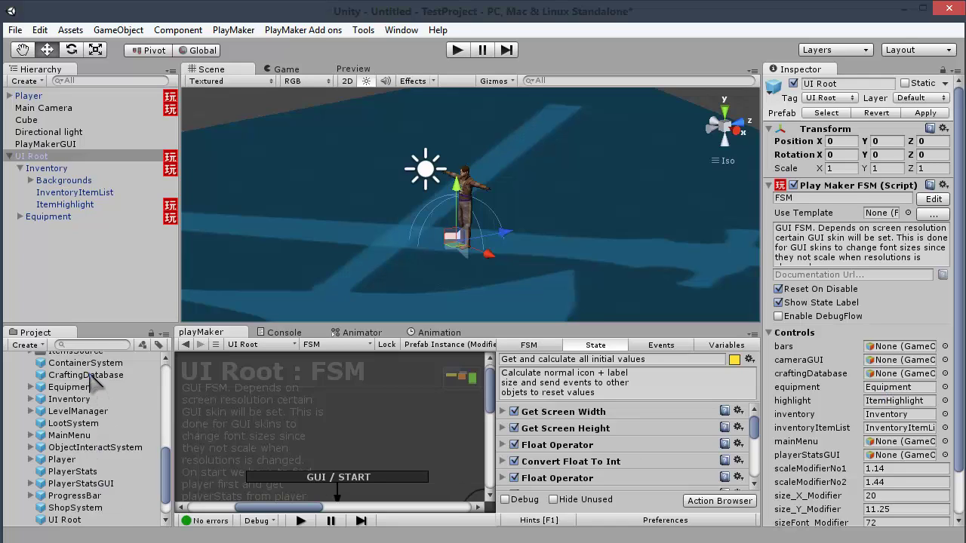
# Add the CraftingDatabase prefab as a child of UI Root and assign it to the FSM's craftingDatabase control.
pyautogui.moveTo(89, 373); pyautogui.dragTo(89, 355)
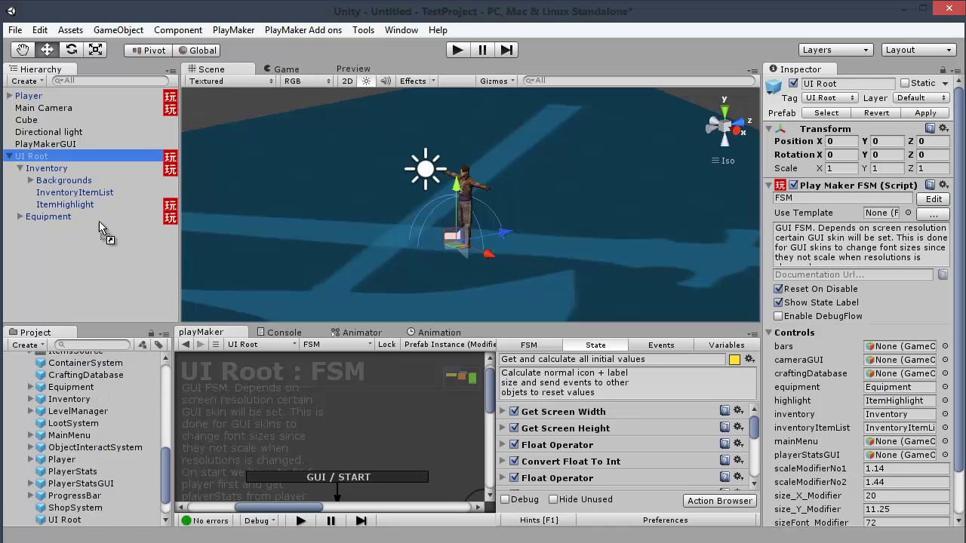
pyautogui.moveTo(89, 197); pyautogui.dragTo(64, 160)
pyautogui.click(45, 157)
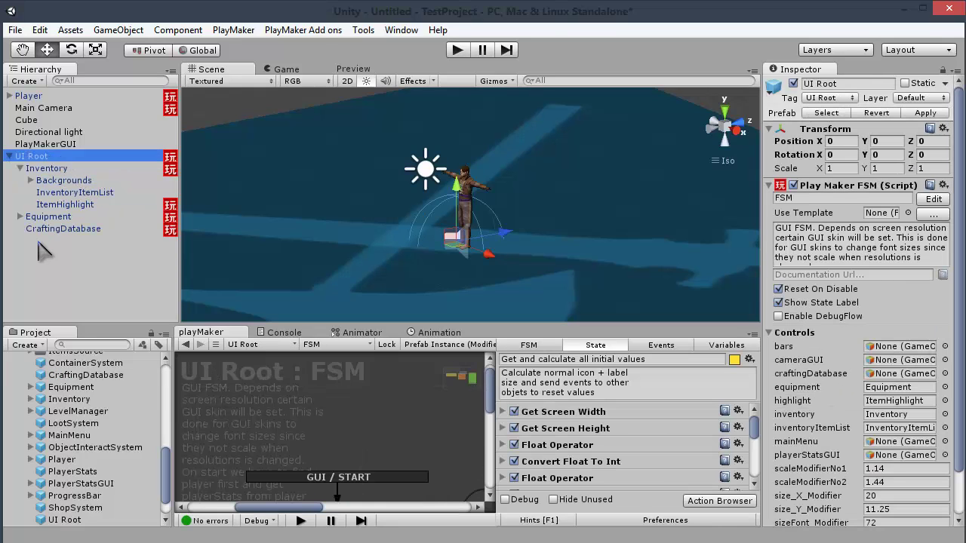
pyautogui.moveTo(62, 228); pyautogui.dragTo(902, 373)
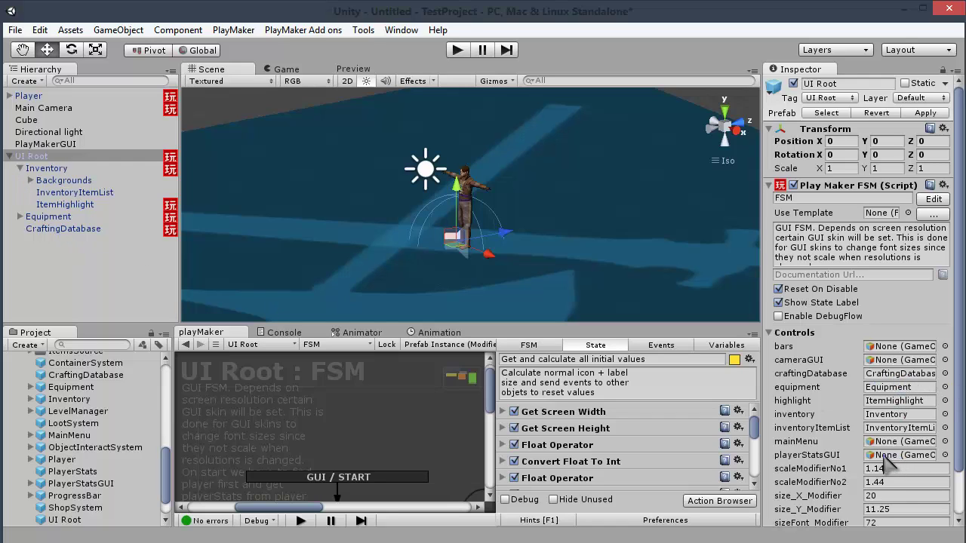
# Add the MainMenu prefab as a child of UI Root and assign it to the FSM's mainMenu control.
pyautogui.moveTo(75, 435); pyautogui.dragTo(63, 161)
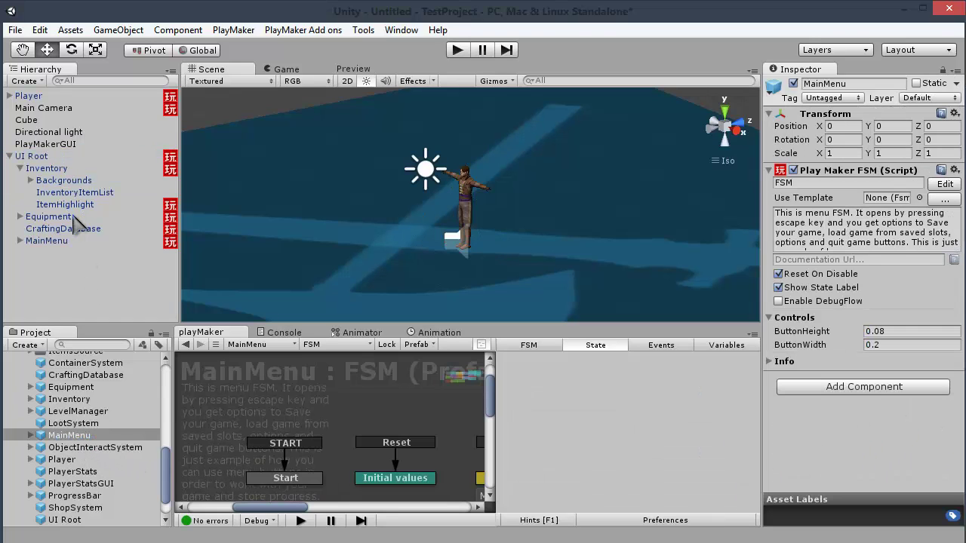
pyautogui.click(45, 156)
pyautogui.moveTo(47, 241); pyautogui.dragTo(904, 443)
# Add the PlayerStatsGUI prefab as a child of UI Root and assign it to the FSM's playerStatsGUI control.
pyautogui.moveTo(75, 484); pyautogui.dragTo(43, 165)
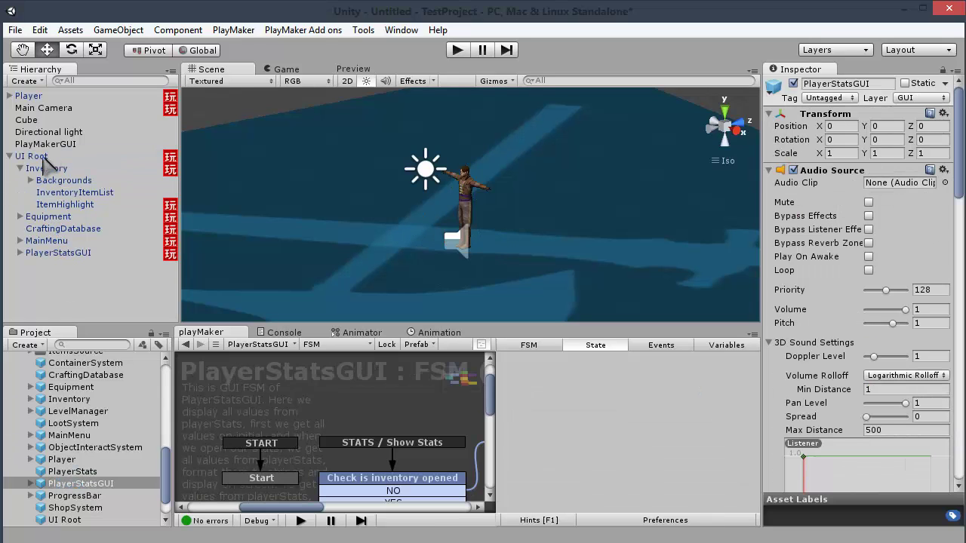
pyautogui.click(42, 158)
pyautogui.moveTo(69, 252); pyautogui.dragTo(922, 465)
# Add the CameraGUI prefab from Camera&Controllers as a child of UI Root and assign it to the FSM's cameraGUI control.
pyautogui.scroll(5, 78, 428)
pyautogui.moveTo(74, 421); pyautogui.dragTo(65, 166)
pyautogui.click(34, 156)
pyautogui.moveTo(63, 265); pyautogui.dragTo(903, 361)
# Exclude the GUI layer from the Main Camera's culling mask.
pyautogui.click(58, 265)
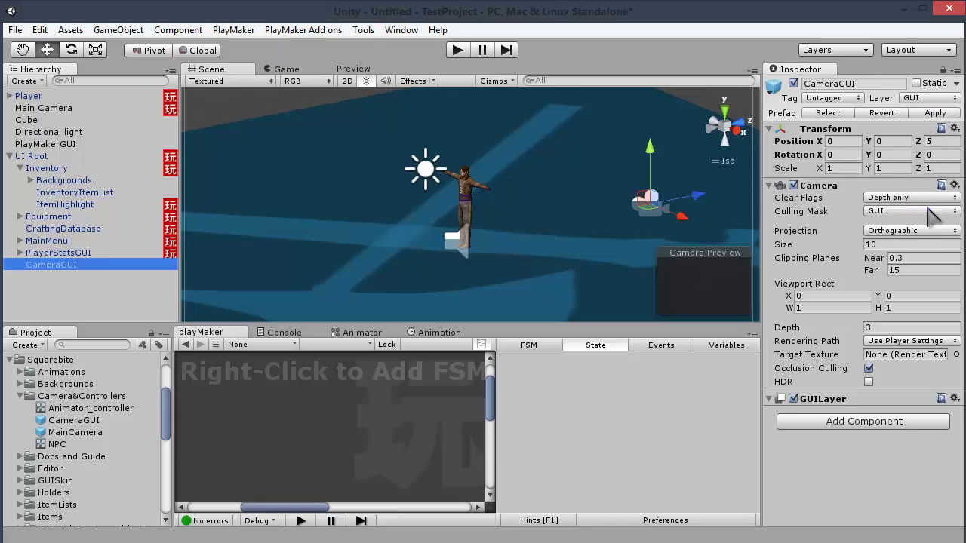
pyautogui.click(43, 108)
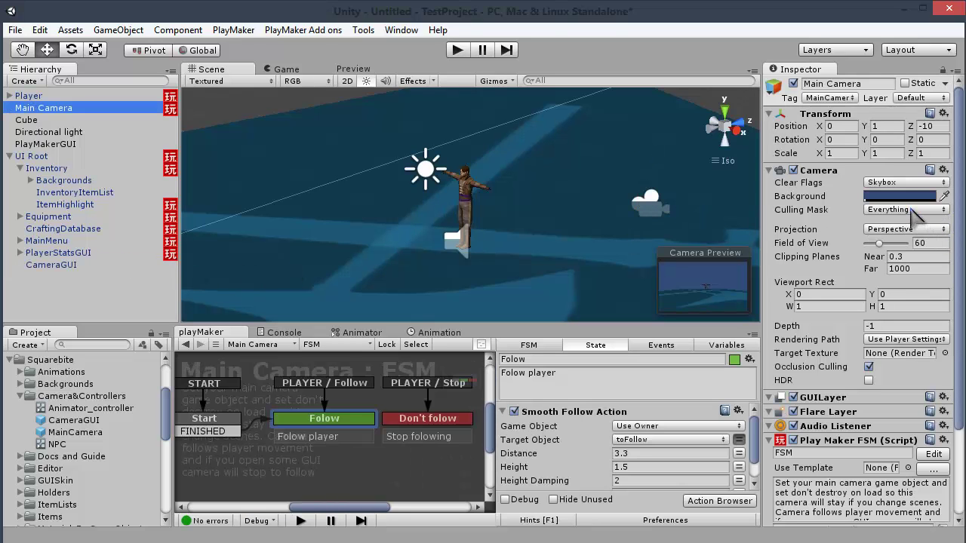
pyautogui.click(919, 210)
pyautogui.click(892, 344)
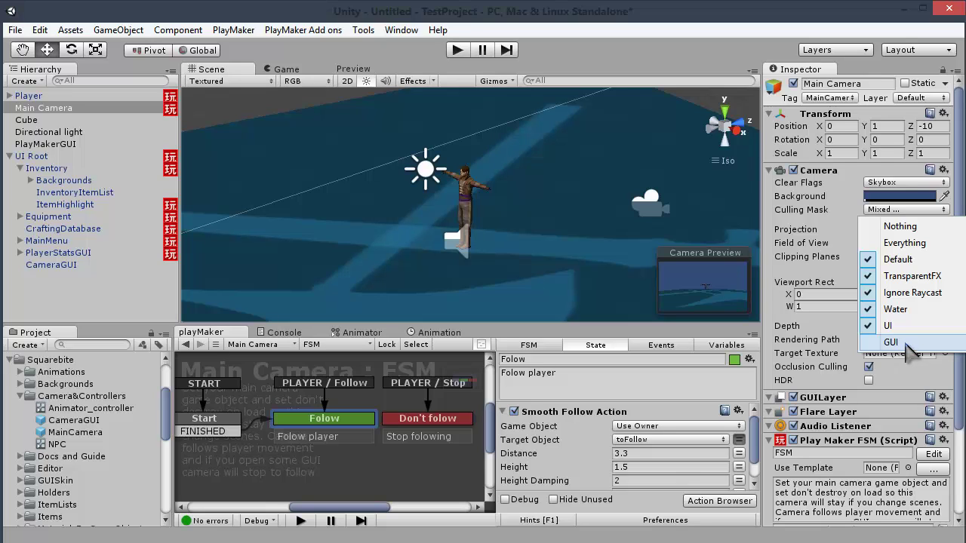
pyautogui.click(47, 266)
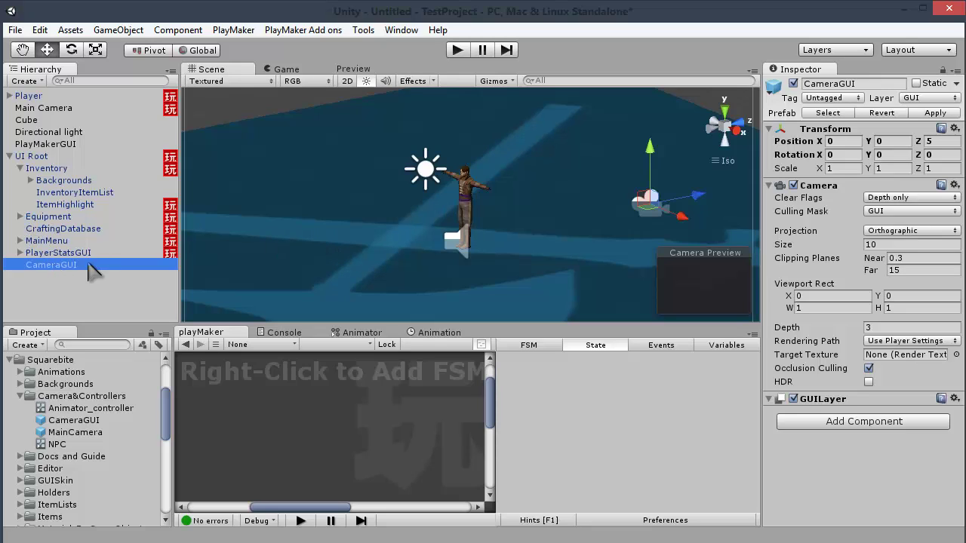
# Create an empty game object, name it Bars, and reset its transform.
pyautogui.click(20, 169)
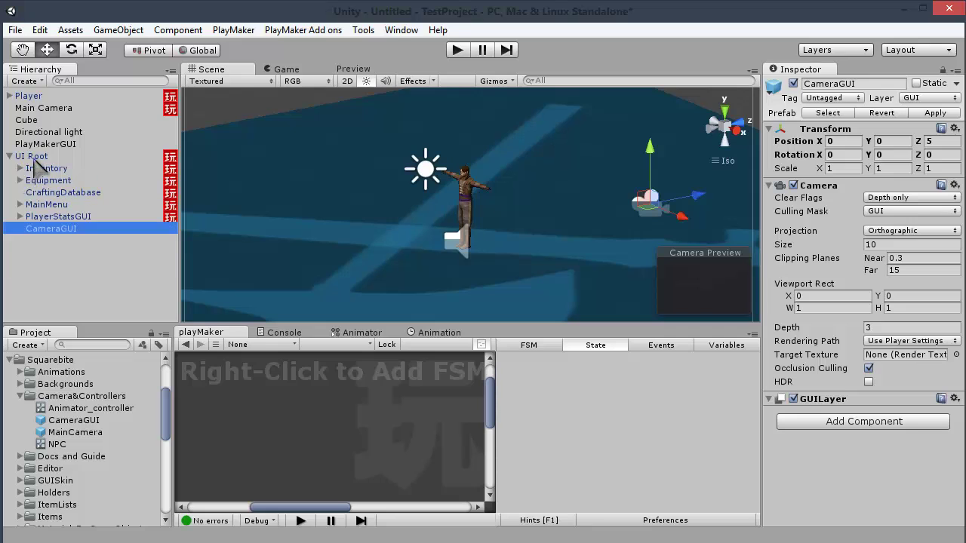
pyautogui.click(34, 157)
pyautogui.click(121, 30)
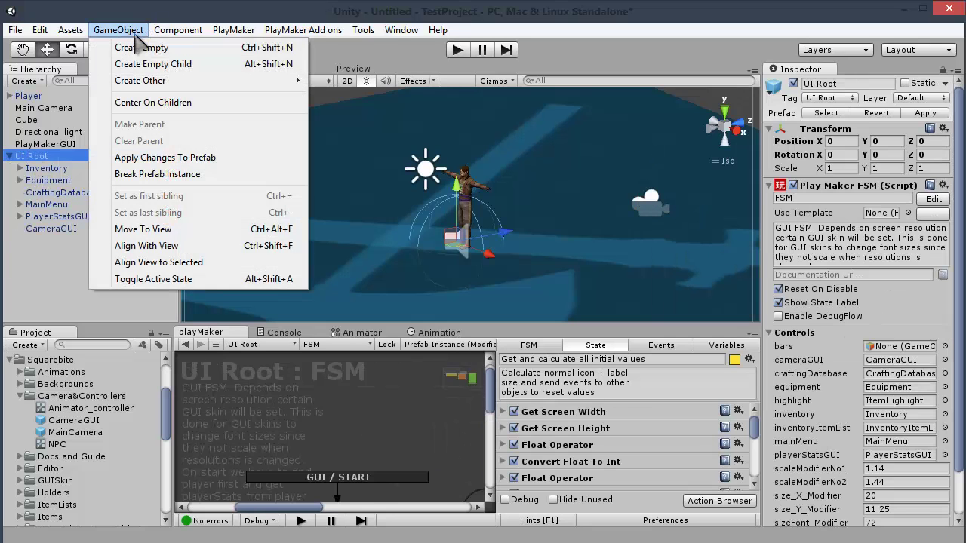
pyautogui.click(158, 47)
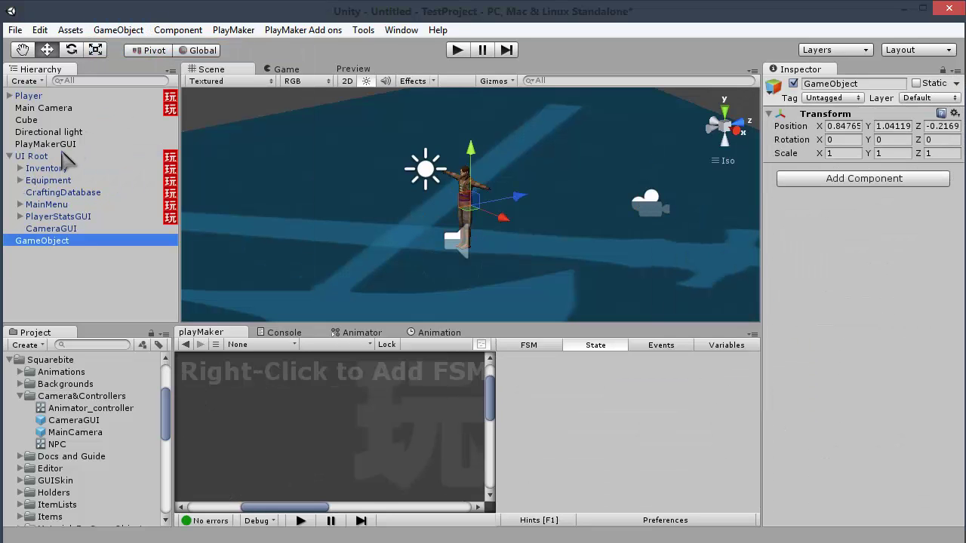
pyautogui.click(49, 239)
pyautogui.write('Bars')
pyautogui.press('Return')
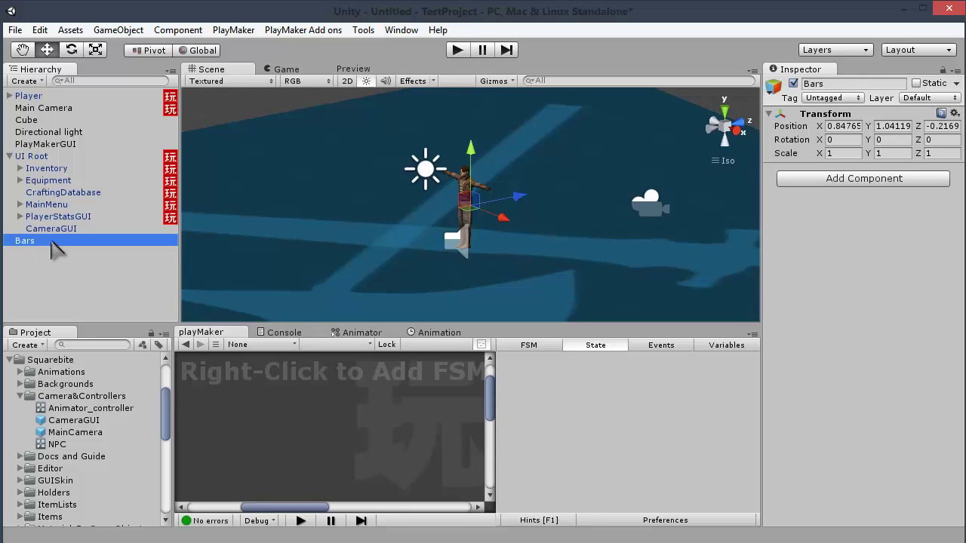
pyautogui.click(953, 113)
pyautogui.click(824, 131)
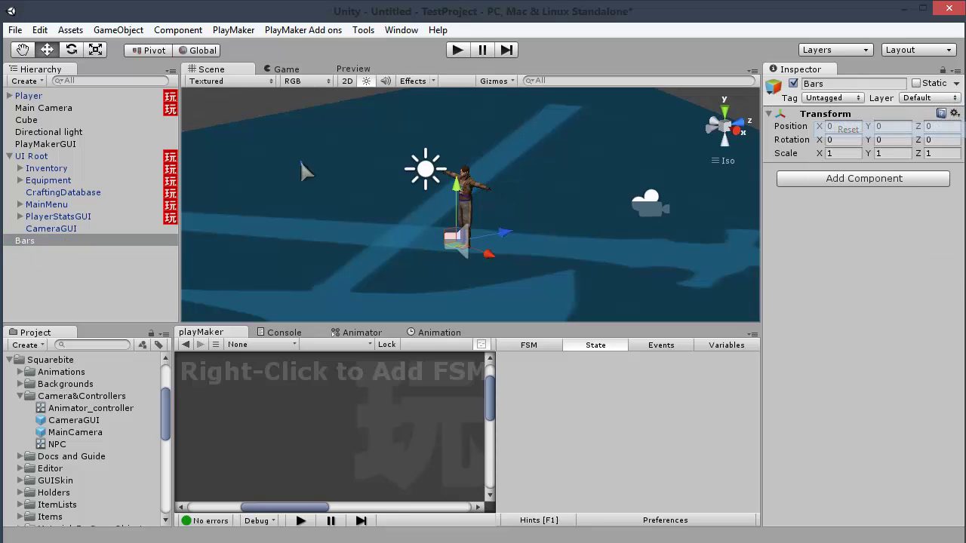
# Make Bars a child of UI Root and assign it to the UI Root FSM's bars control.
pyautogui.moveTo(43, 241); pyautogui.dragTo(46, 160)
pyautogui.click(47, 157)
pyautogui.moveTo(48, 241); pyautogui.dragTo(909, 355)
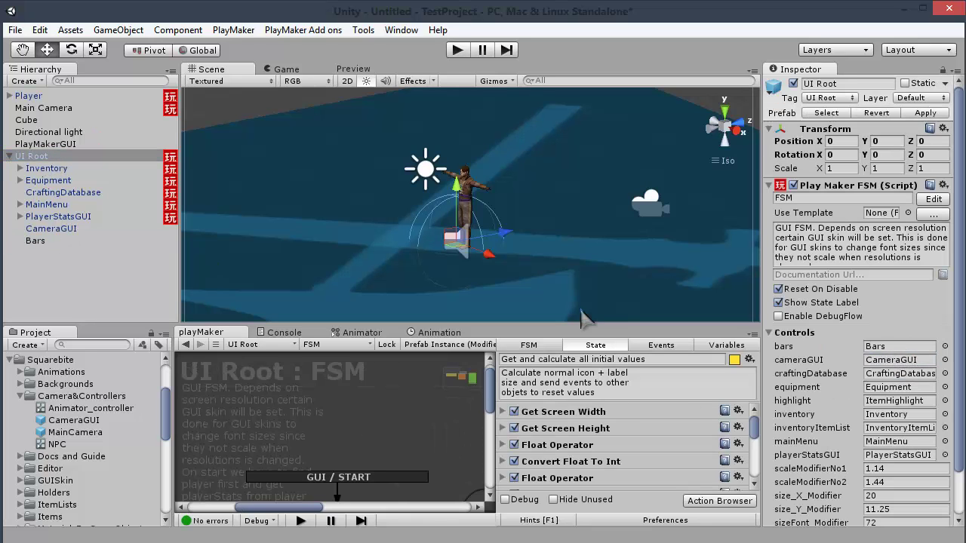
pyautogui.moveTo(47, 242); pyautogui.dragTo(46, 230)
pyautogui.click(46, 243)
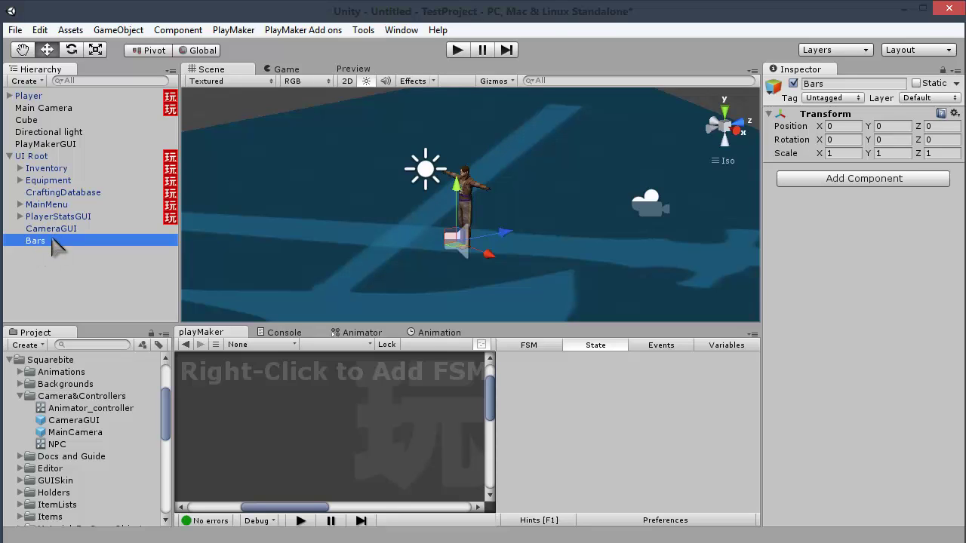
# Add the ProgressBar prefab as a child of Bars.
pyautogui.moveTo(165, 414); pyautogui.dragTo(176, 486)
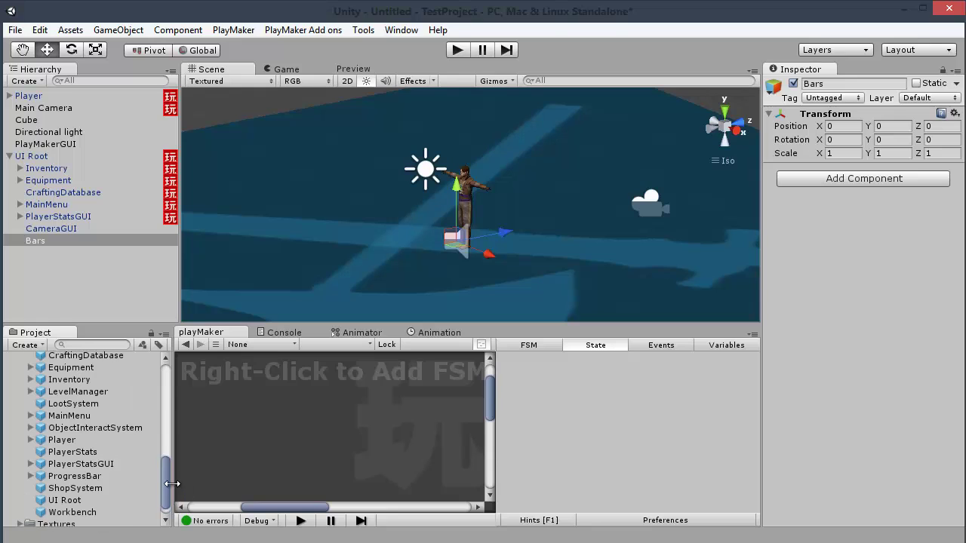
pyautogui.click(72, 477)
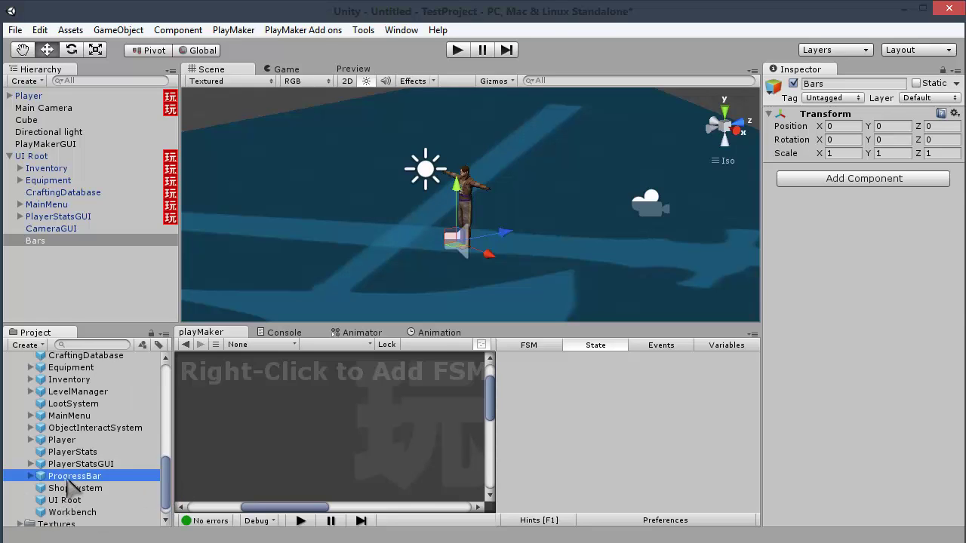
pyautogui.moveTo(67, 480); pyautogui.dragTo(64, 244)
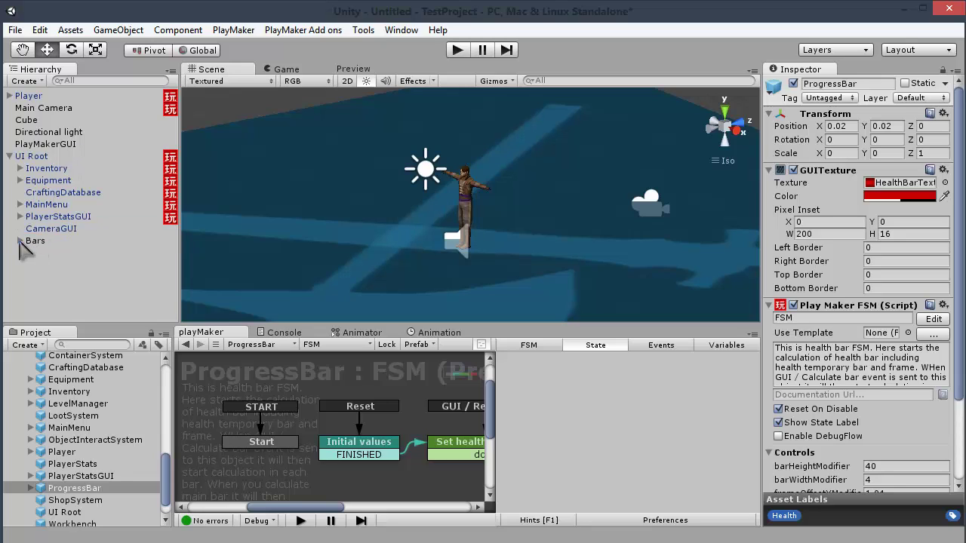
pyautogui.click(20, 241)
pyautogui.click(57, 255)
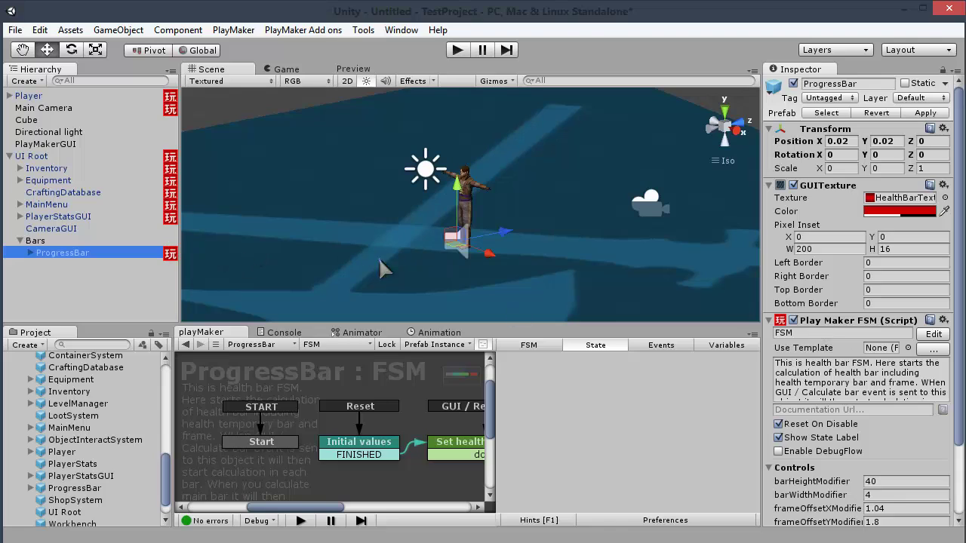
# Switch to the game view, deactivate CameraGUI, and inspect the ProgressBar's FSM controls.
pyautogui.click(289, 70)
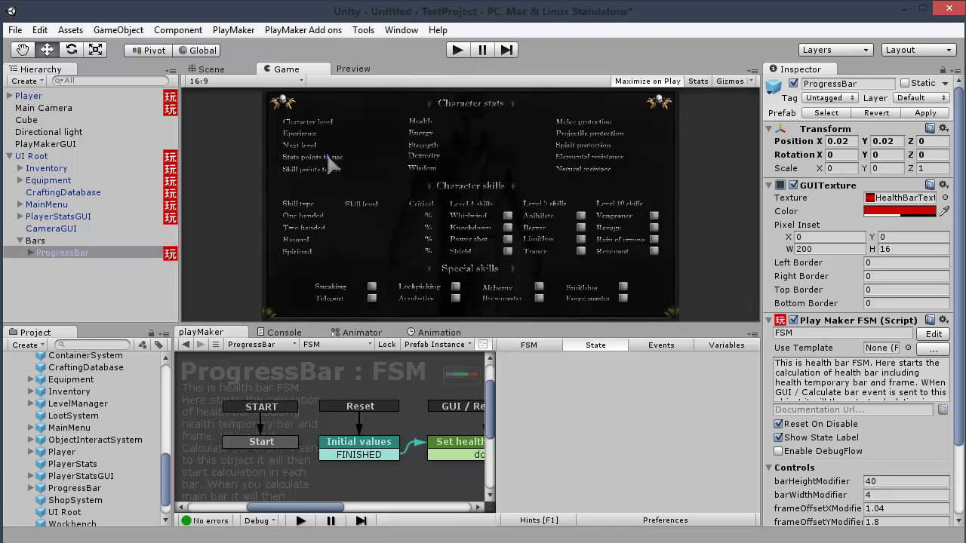
pyautogui.click(53, 228)
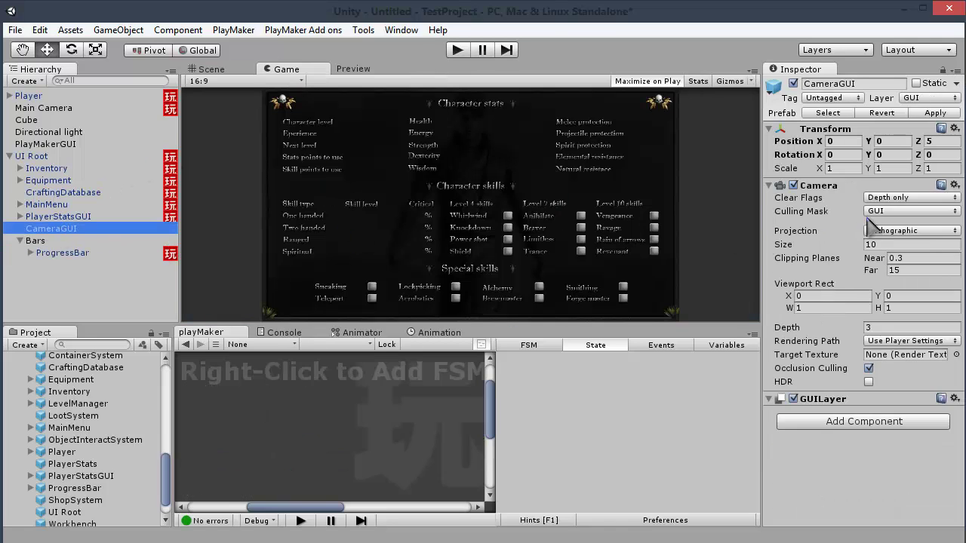
pyautogui.click(793, 84)
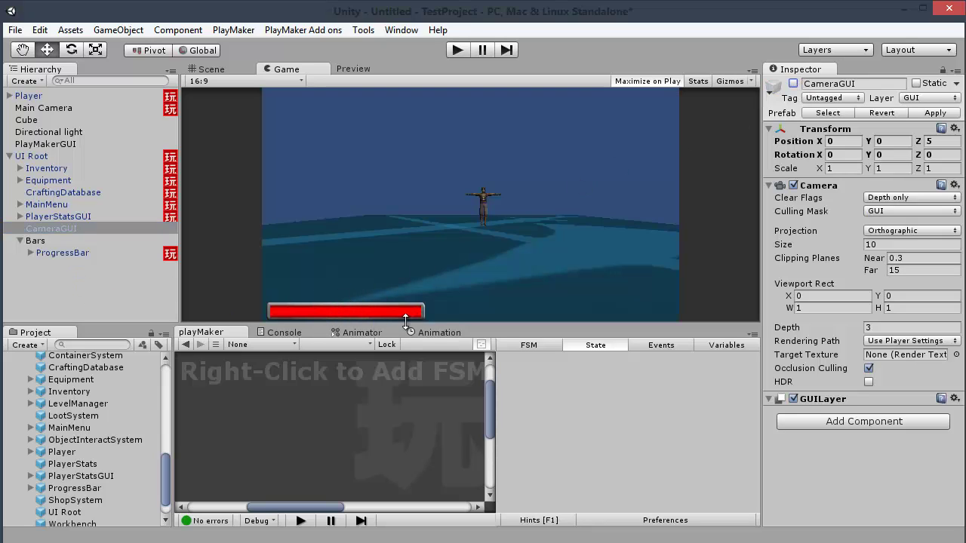
pyautogui.click(63, 253)
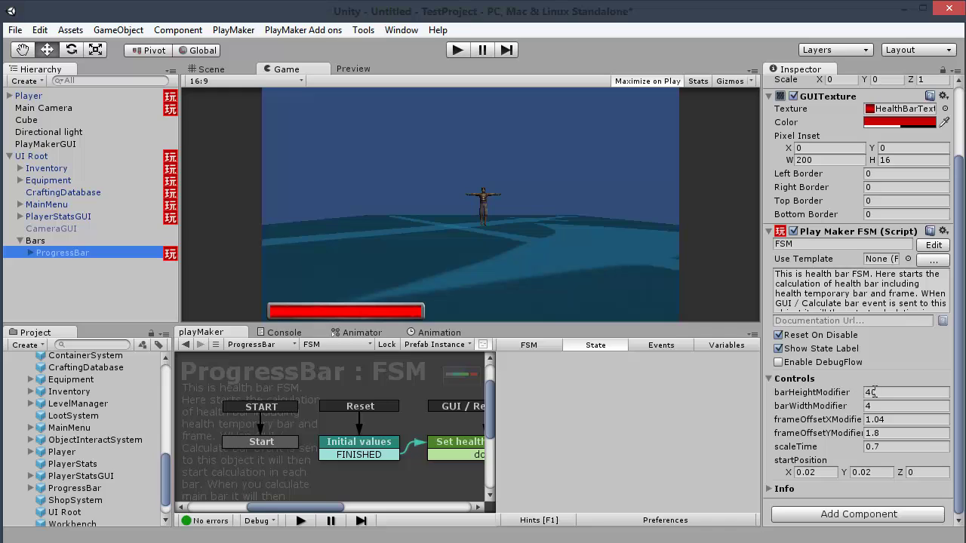
pyautogui.click(51, 241)
# Duplicate ProgressBar under Bars and rename the copy EnergyBar.
pyautogui.click(55, 255)
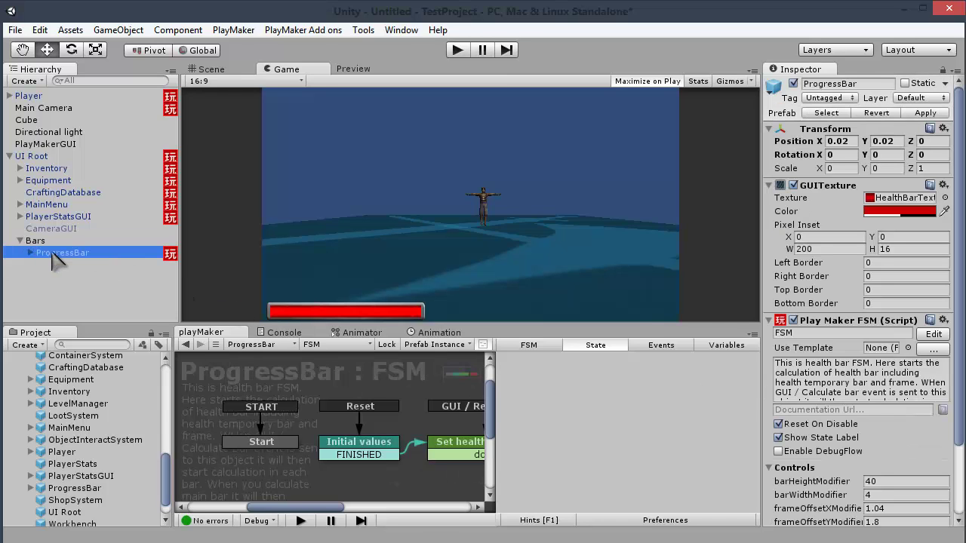
pyautogui.hotkey('ctrl', 'd')
pyautogui.click(74, 264)
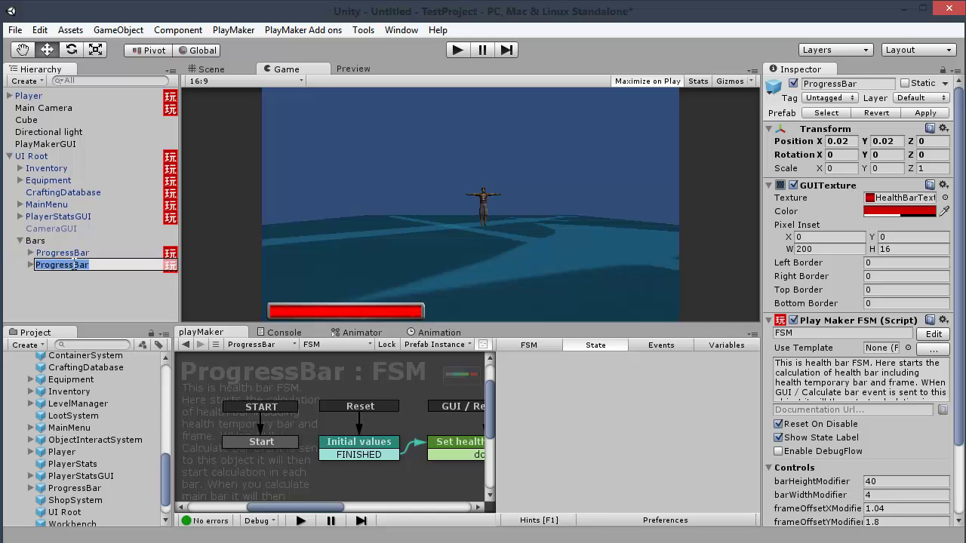
pyautogui.write('Energy')
pyautogui.press('Return')
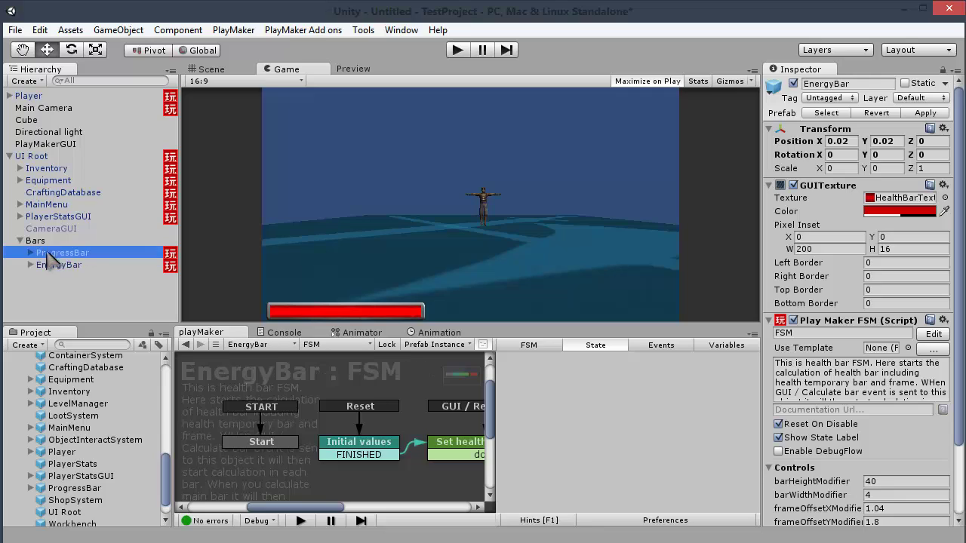
# Rename the original ProgressBar under Bars as HealthBar.
pyautogui.click(66, 253)
pyautogui.click(76, 253)
pyautogui.write('HealthBar')
pyautogui.press('Return')
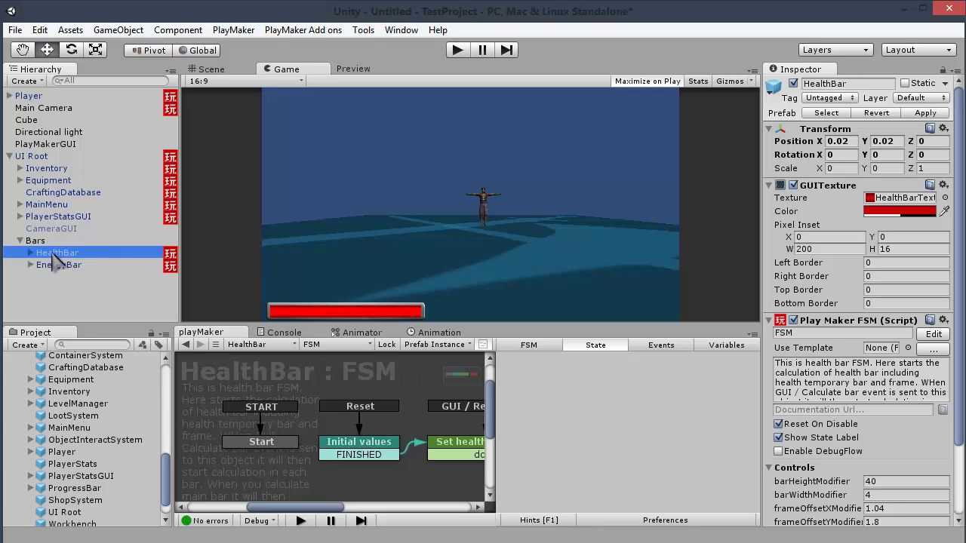
# Give EnergyBar's GUITexture the blue energy bar texture and change its color to blue.
pyautogui.click(54, 264)
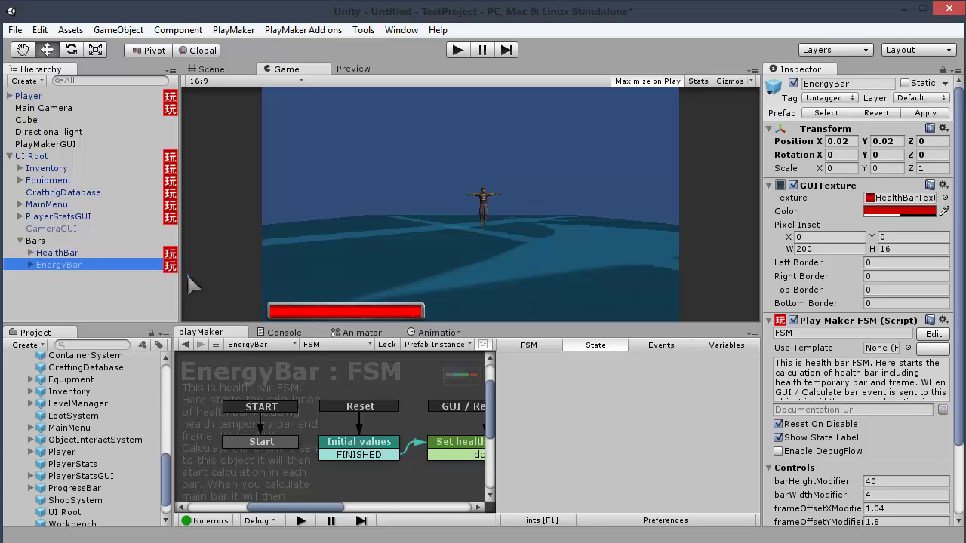
pyautogui.click(944, 198)
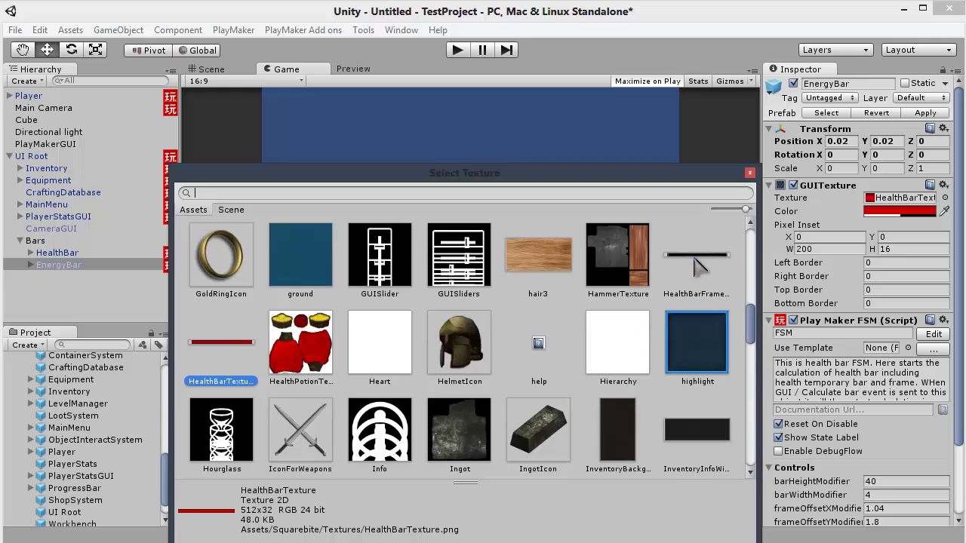
pyautogui.scroll(10, 697, 272)
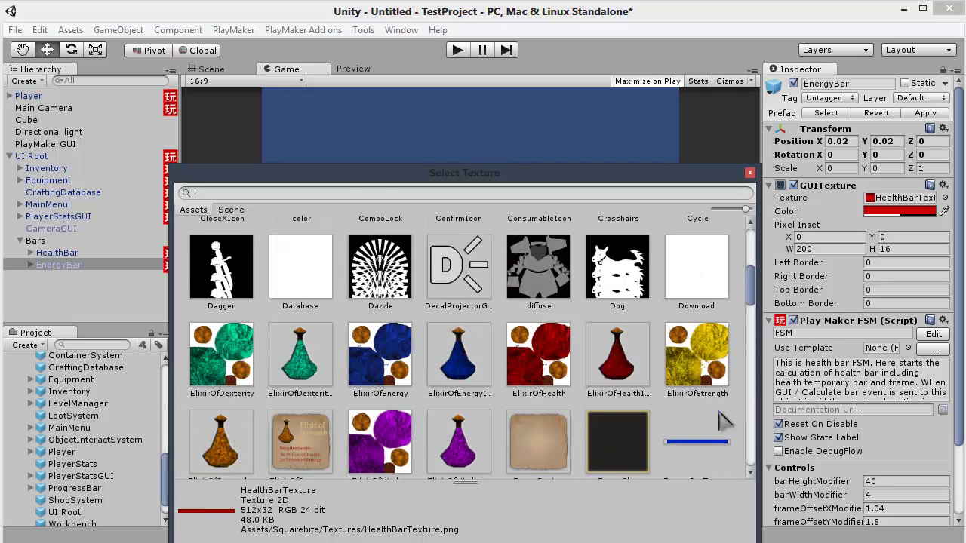
pyautogui.click(702, 462)
pyautogui.click(868, 290)
pyautogui.click(911, 212)
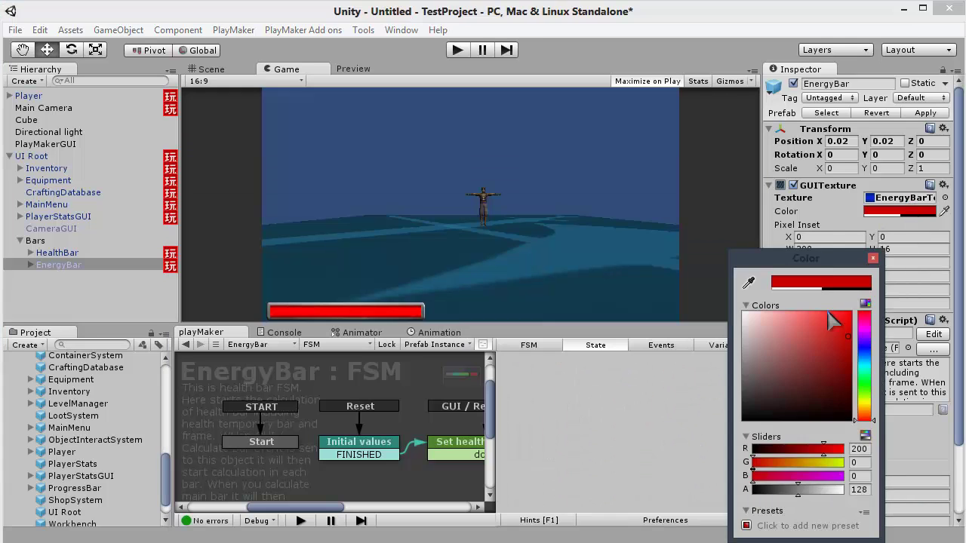
pyautogui.moveTo(868, 353)
pyautogui.mouseDown()
pyautogui.moveTo(868, 370)
pyautogui.moveTo(867, 354)
pyautogui.mouseUp()
pyautogui.click(872, 258)
# Give EnergyBar's child TemporaryBar the blue energy bar texture and a dark blue color of R 16, G 0, B 100.
pyautogui.click(30, 265)
pyautogui.click(61, 276)
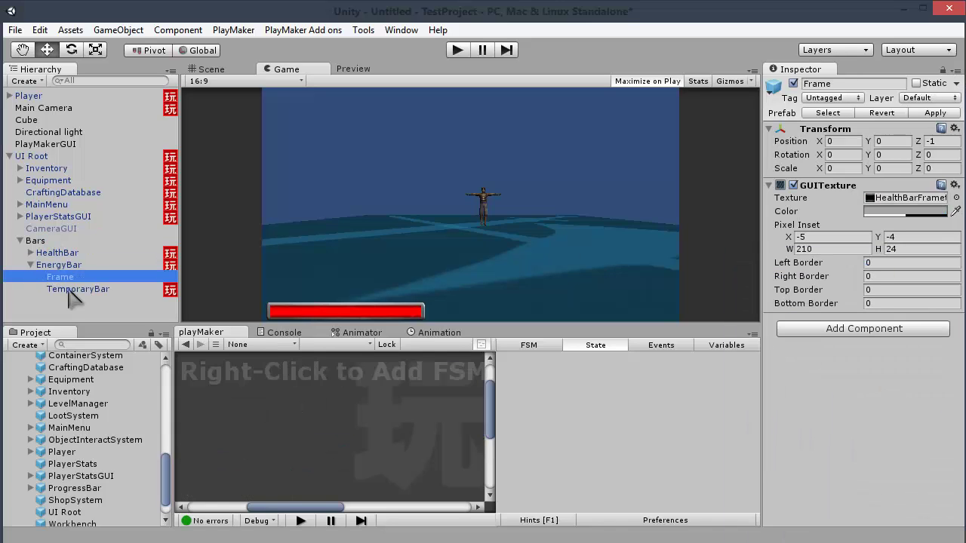
pyautogui.click(69, 290)
pyautogui.click(956, 198)
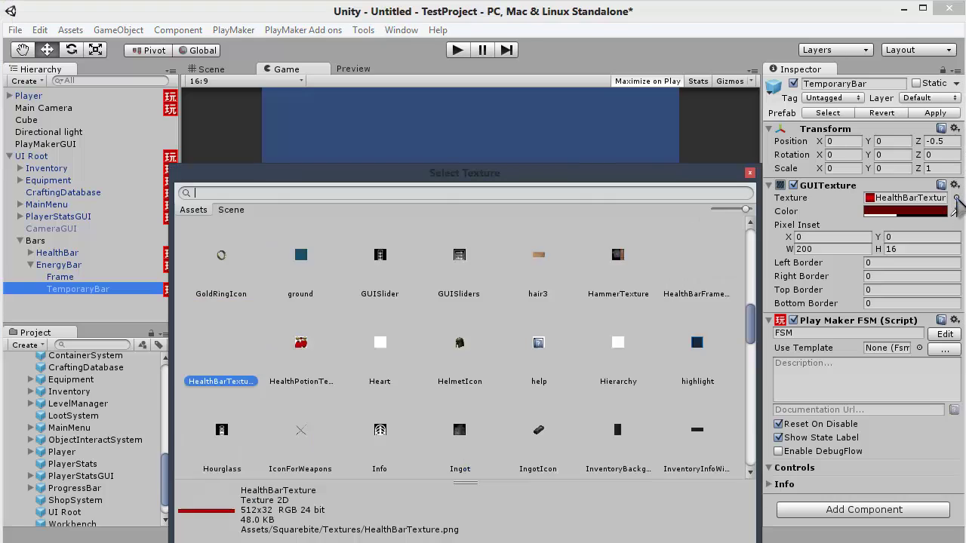
pyautogui.scroll(3, 683, 268)
pyautogui.doubleClick(683, 268)
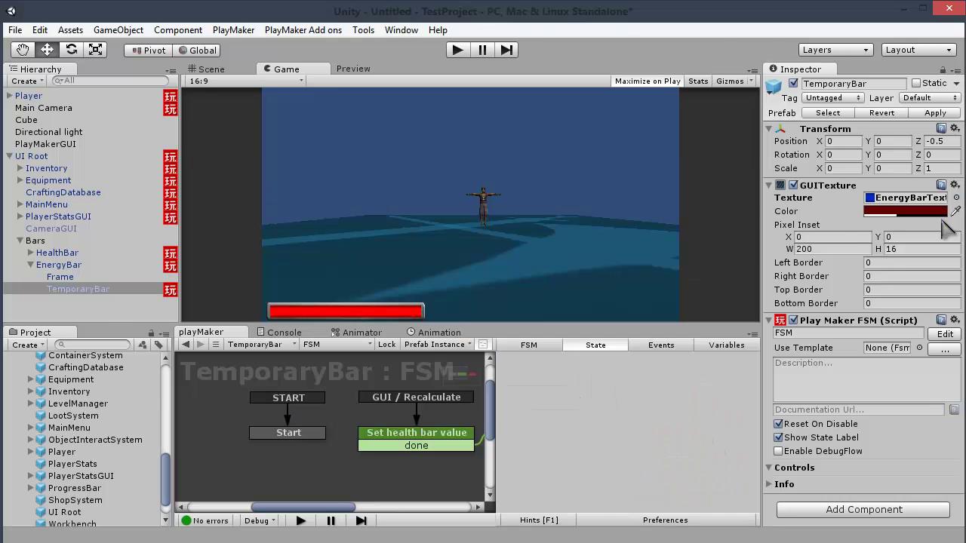
pyautogui.click(935, 213)
pyautogui.click(870, 345)
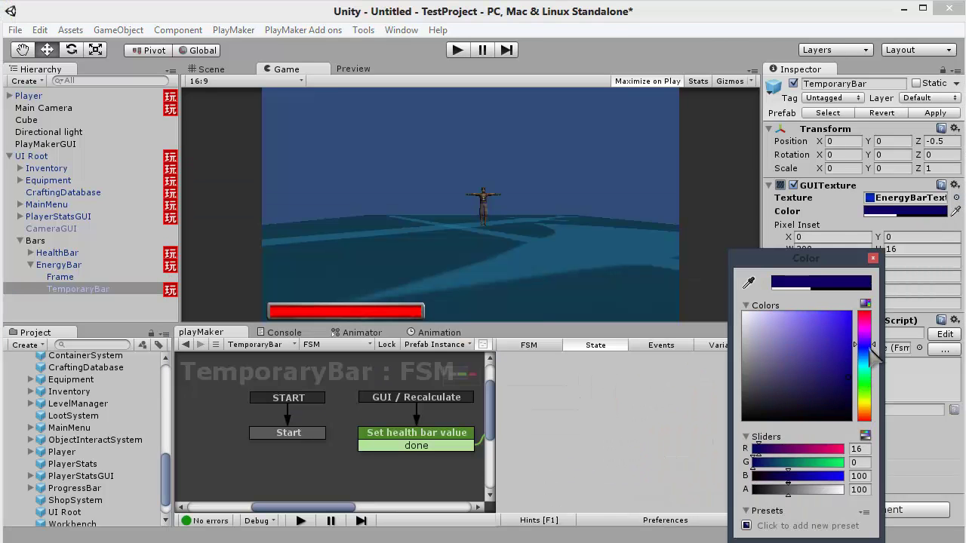
pyautogui.click(873, 258)
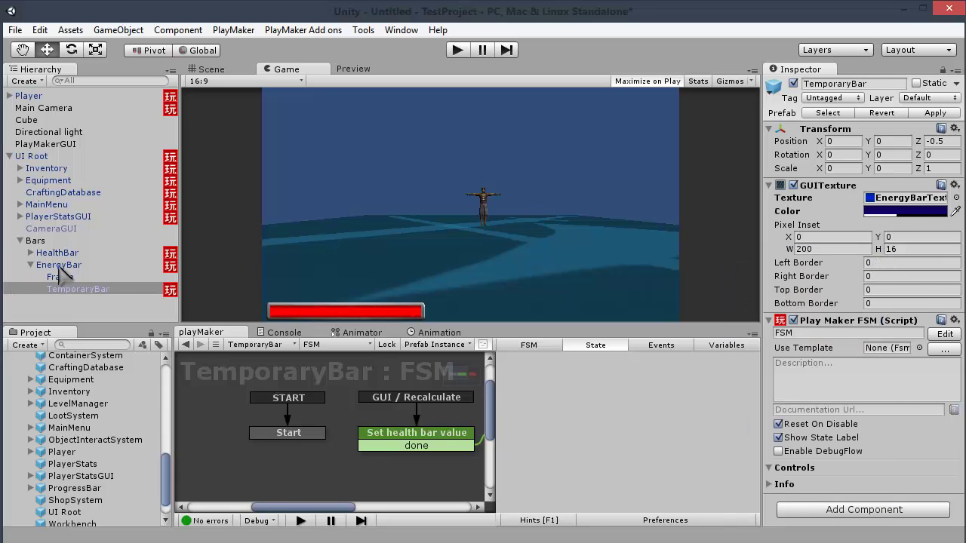
# Set EnergyBar's Transform Position X to 0.63, leaving its FSM startPosition values as they are.
pyautogui.click(60, 266)
pyautogui.click(32, 265)
pyautogui.scroll(-3, 943, 372)
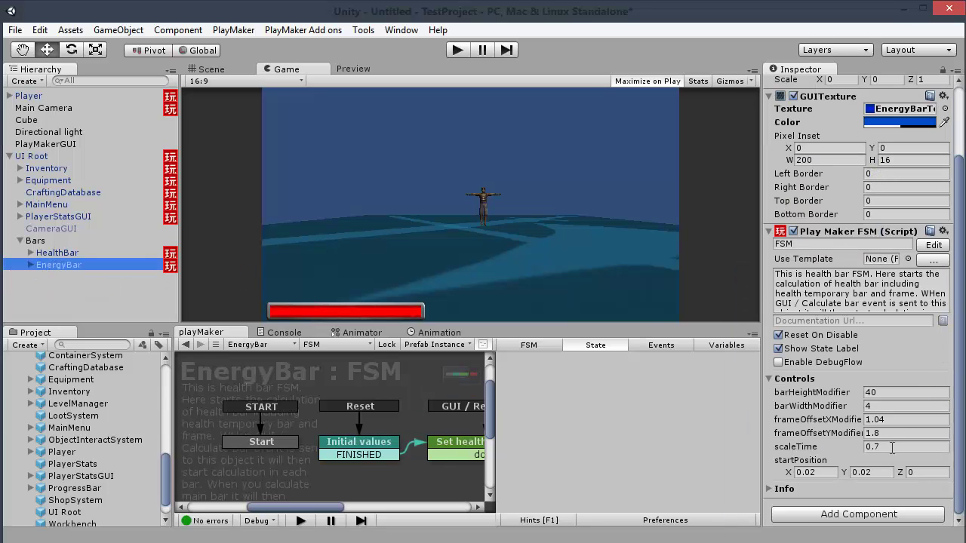
pyautogui.click(805, 472)
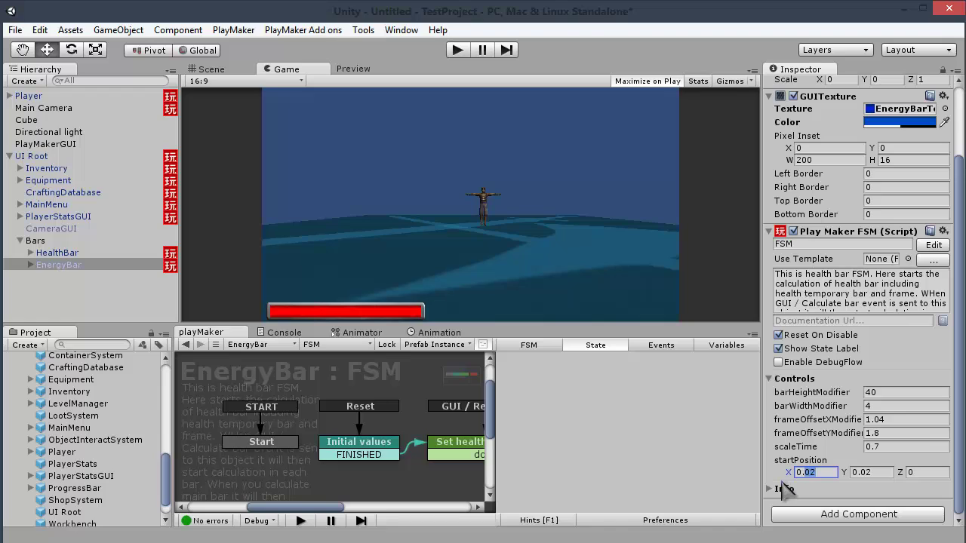
pyautogui.scroll(3, 788, 453)
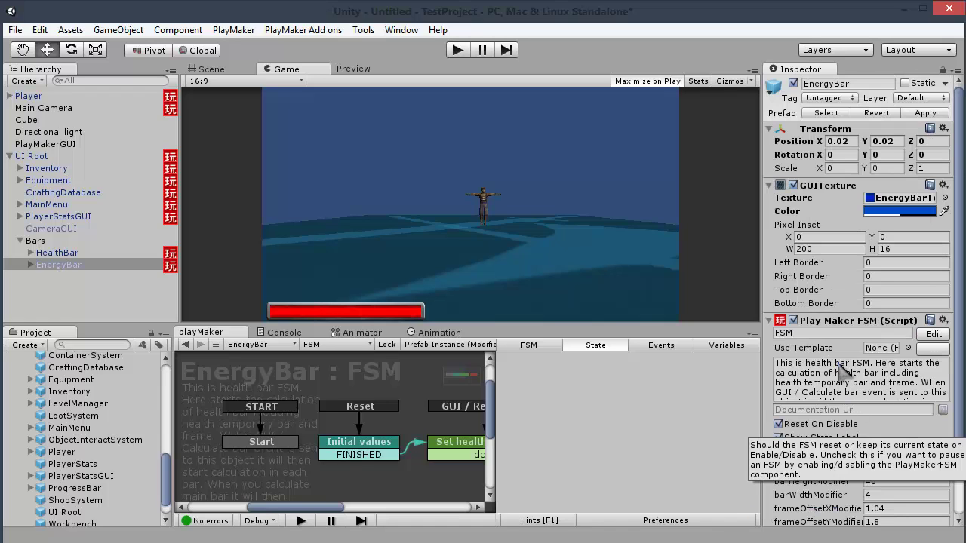
pyautogui.click(839, 141)
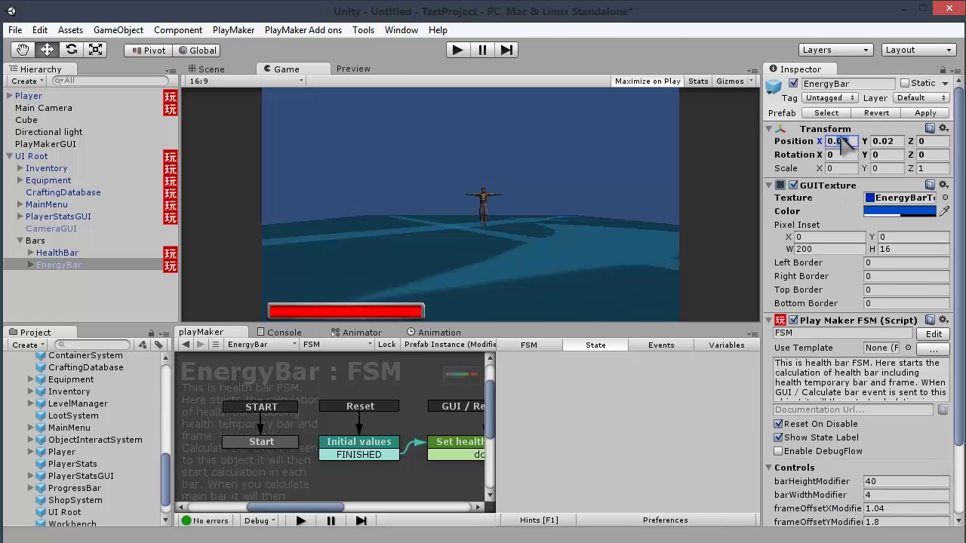
pyautogui.write('0.63')
pyautogui.press('Tab')
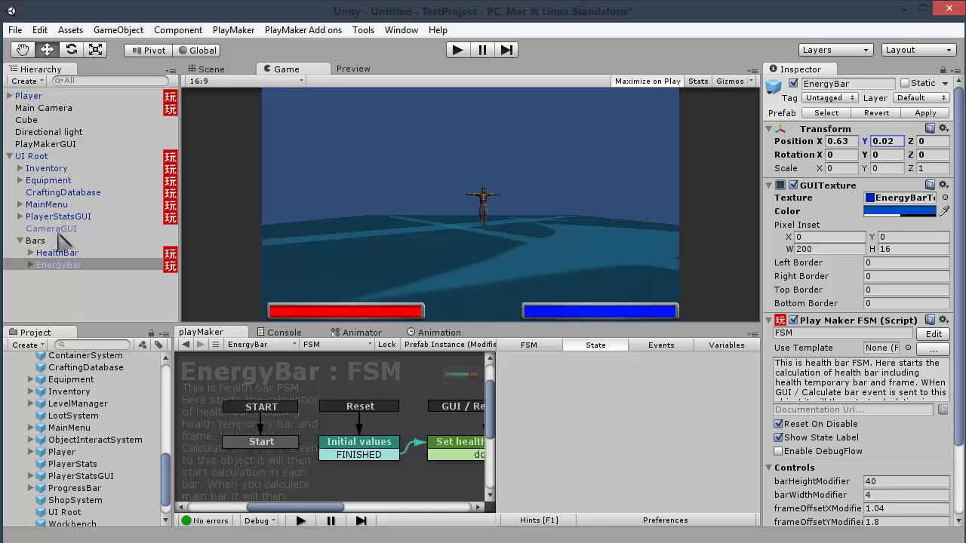
# Examine UI Root's FSM state for initial values and its exposed size and font modifier controls.
pyautogui.click(49, 157)
pyautogui.click(379, 451)
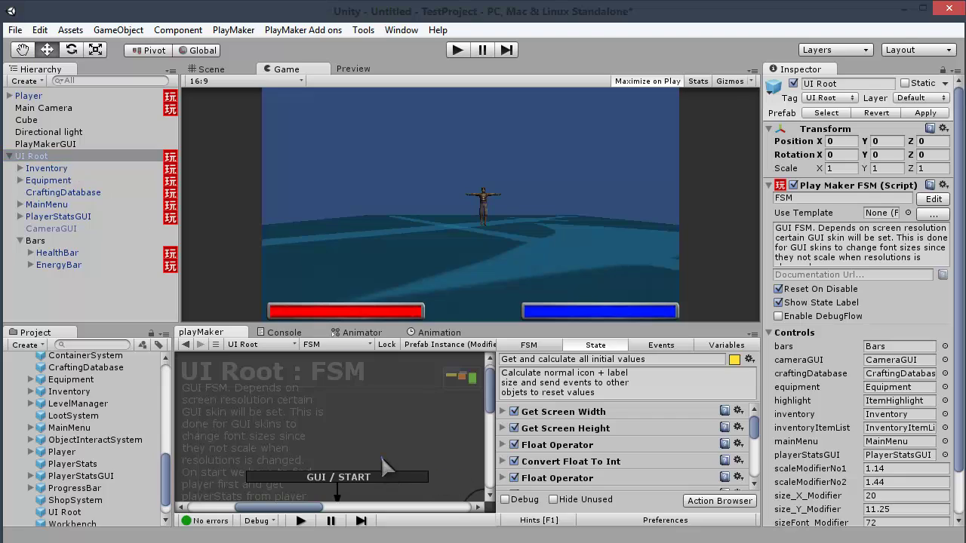
pyautogui.scroll(-3, 860, 472)
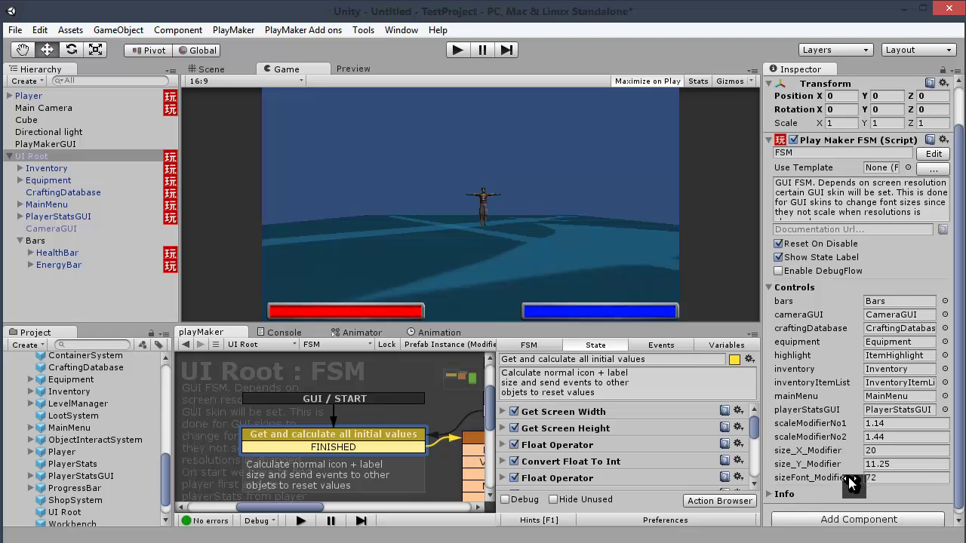
# Place the Blacksmith hammer and Bronze shield prefabs from Items/3DItems on the ground in the scene.
pyautogui.hotkey('ctrl', '1')
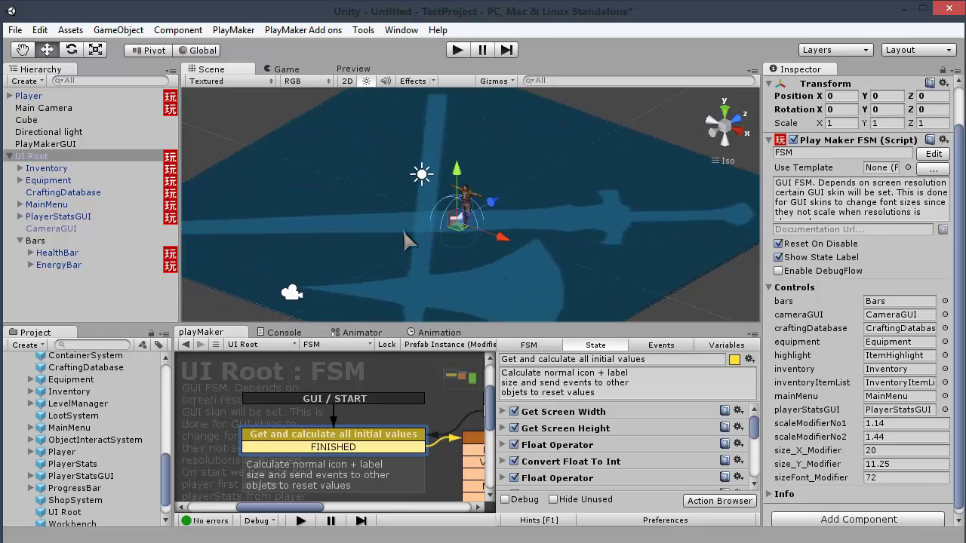
pyautogui.scroll(6, 132, 426)
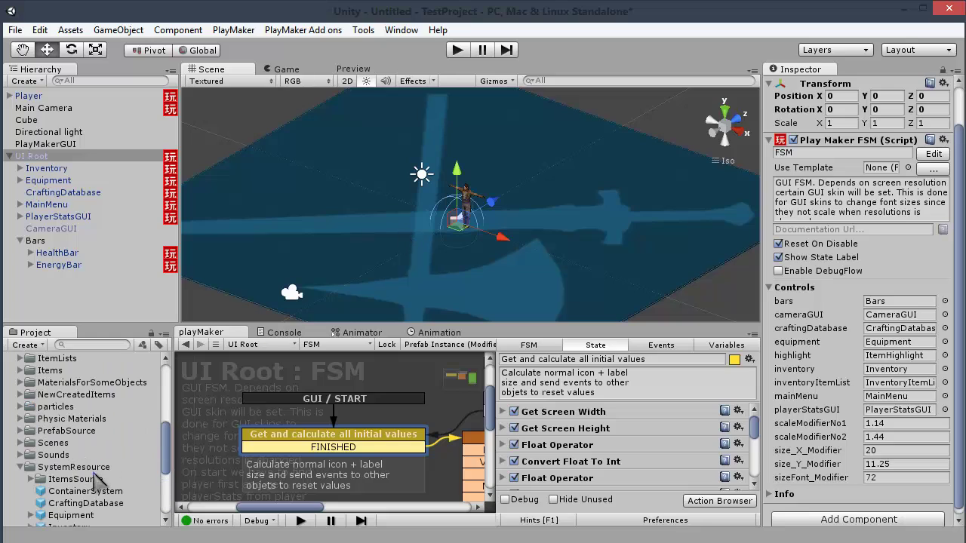
pyautogui.click(21, 467)
pyautogui.click(21, 423)
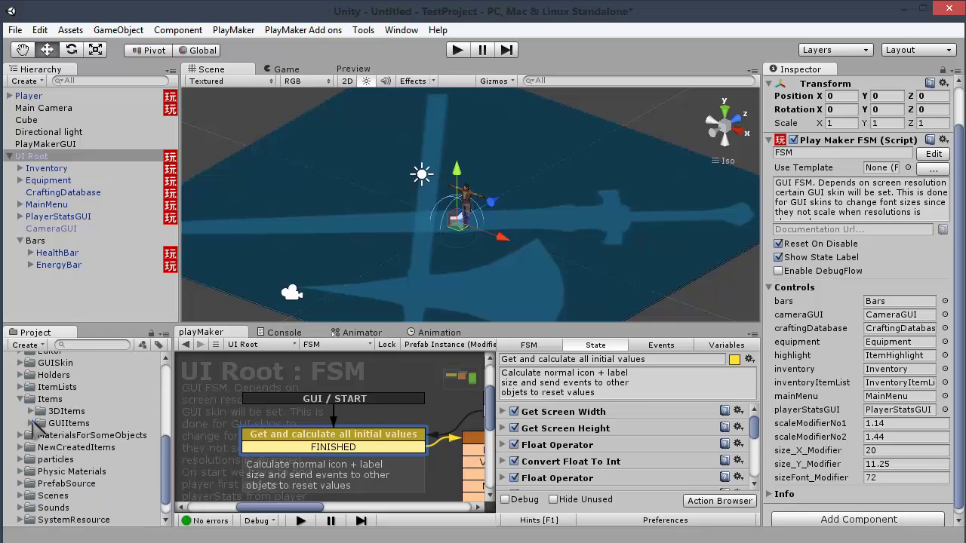
pyautogui.click(31, 411)
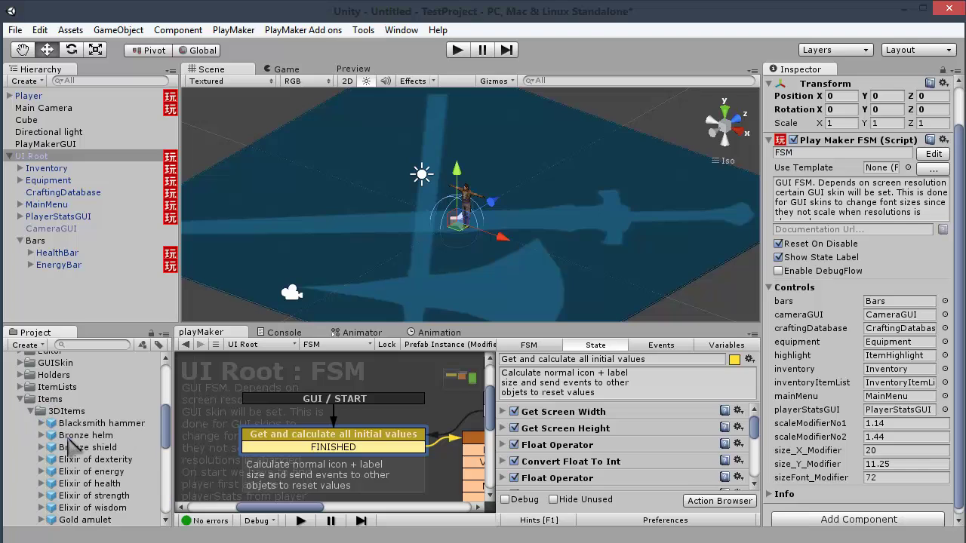
pyautogui.scroll(-3, 106, 431)
pyautogui.moveTo(102, 378); pyautogui.dragTo(373, 212)
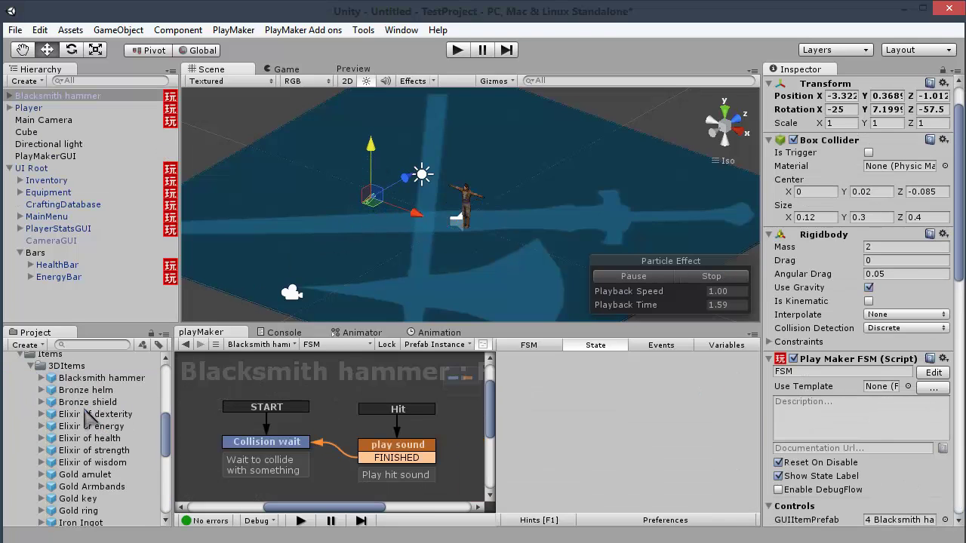
pyautogui.moveTo(92, 398); pyautogui.dragTo(317, 211)
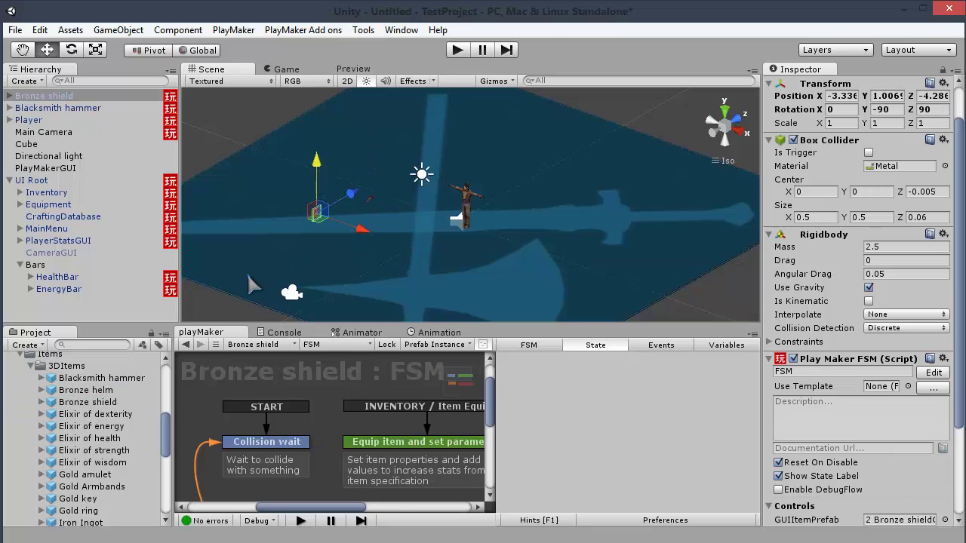
# Place Elixir of dexterity, Elixir of energy and Gold amulet in the scene, raising the amulet slightly above the ground.
pyautogui.moveTo(105, 417); pyautogui.dragTo(579, 136)
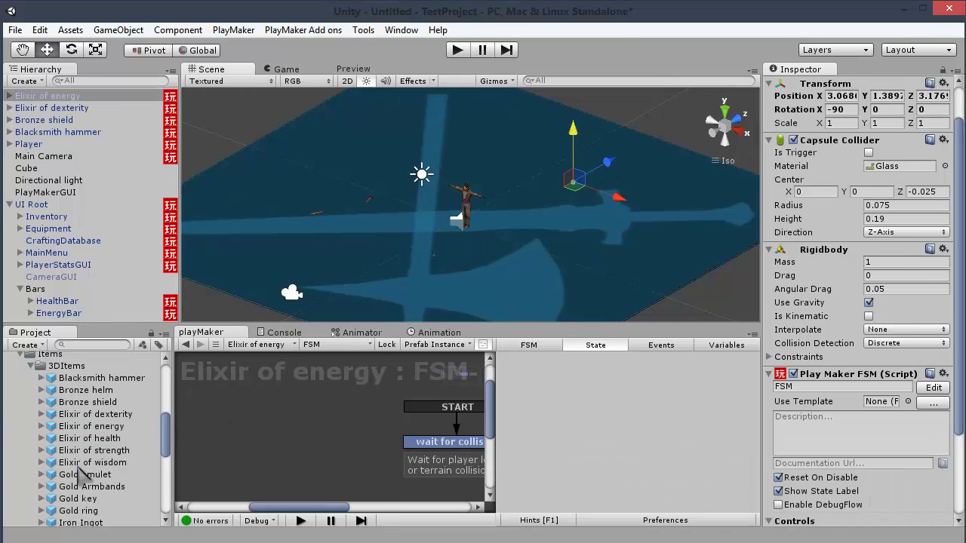
pyautogui.moveTo(84, 477); pyautogui.dragTo(419, 122)
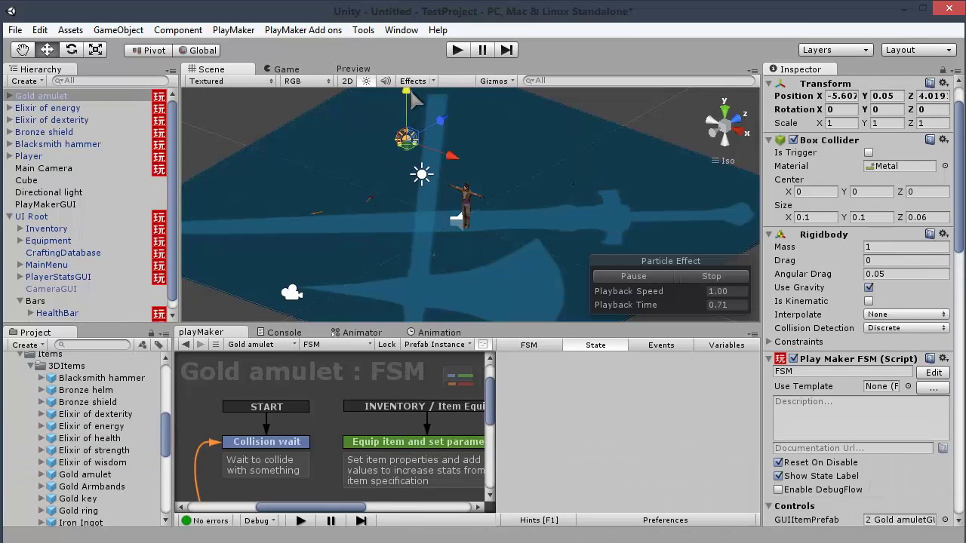
pyautogui.moveTo(413, 96); pyautogui.dragTo(413, 85)
# Place the Iron Ingot, Poison and Two hander prefabs around the player, raising the ingot slightly above the ground.
pyautogui.scroll(-2, 81, 514)
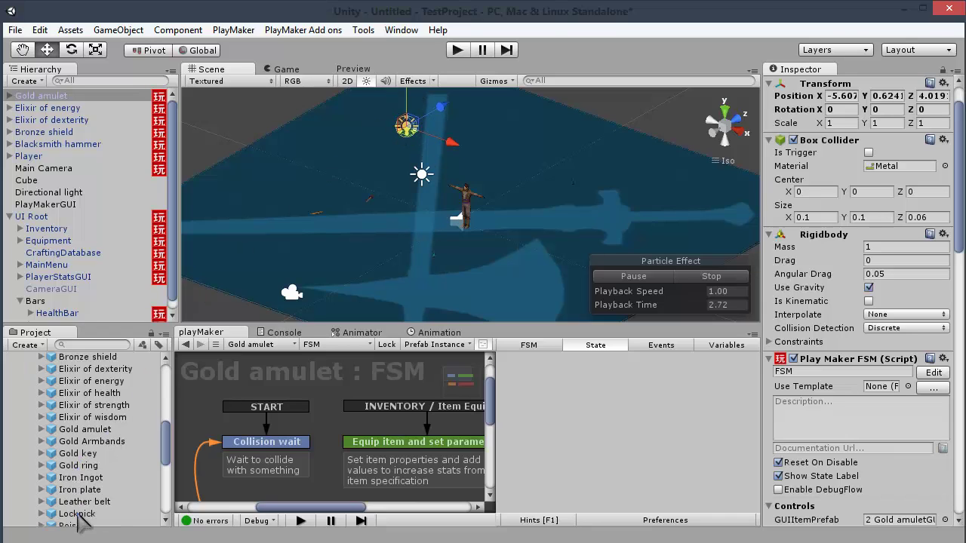
pyautogui.moveTo(81, 477); pyautogui.dragTo(509, 245)
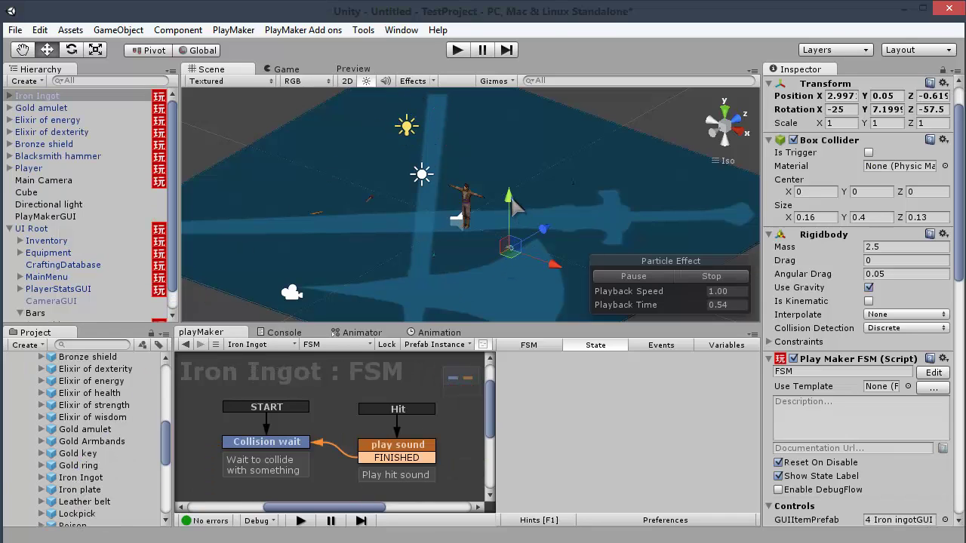
pyautogui.moveTo(512, 198); pyautogui.dragTo(511, 184)
pyautogui.scroll(-2, 83, 453)
pyautogui.moveTo(79, 444); pyautogui.dragTo(378, 258)
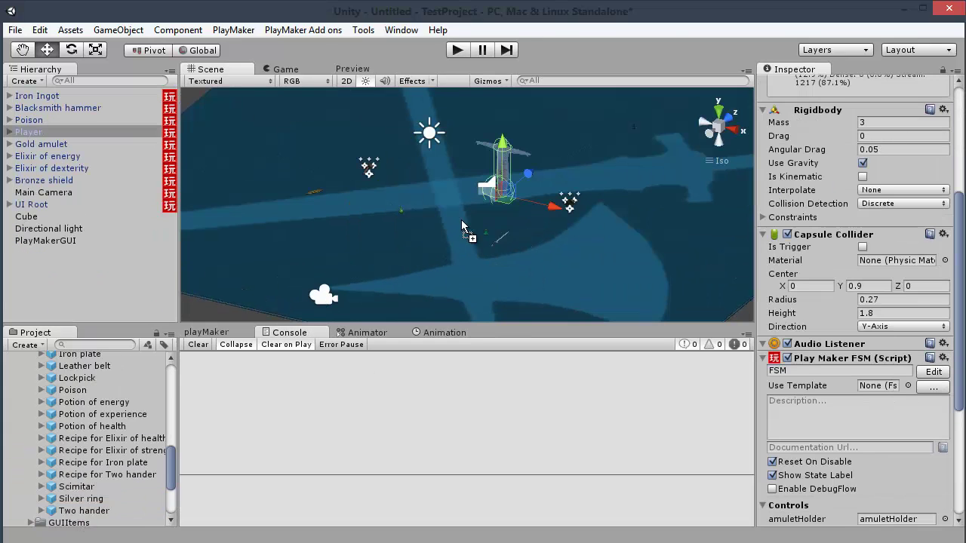
pyautogui.moveTo(429, 224); pyautogui.dragTo(429, 224)
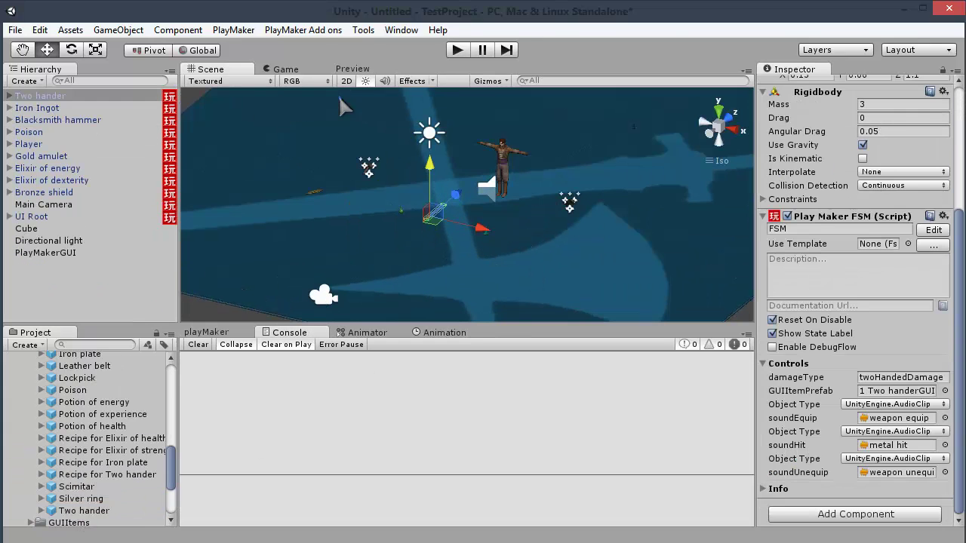
# Run the game, pick up the Two Hander with the player and inspect its details in the inventory.
pyautogui.click(281, 68)
pyautogui.click(457, 50)
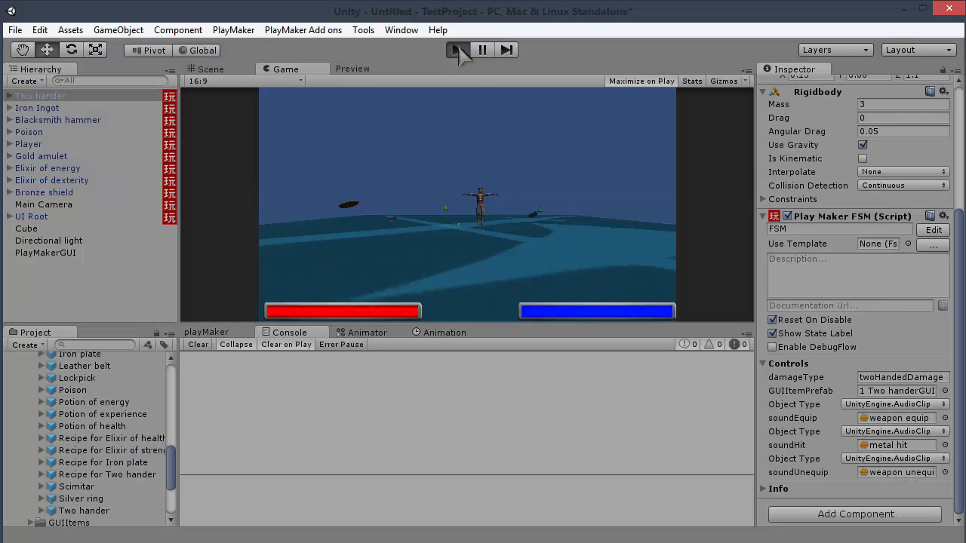
pyautogui.press('w')
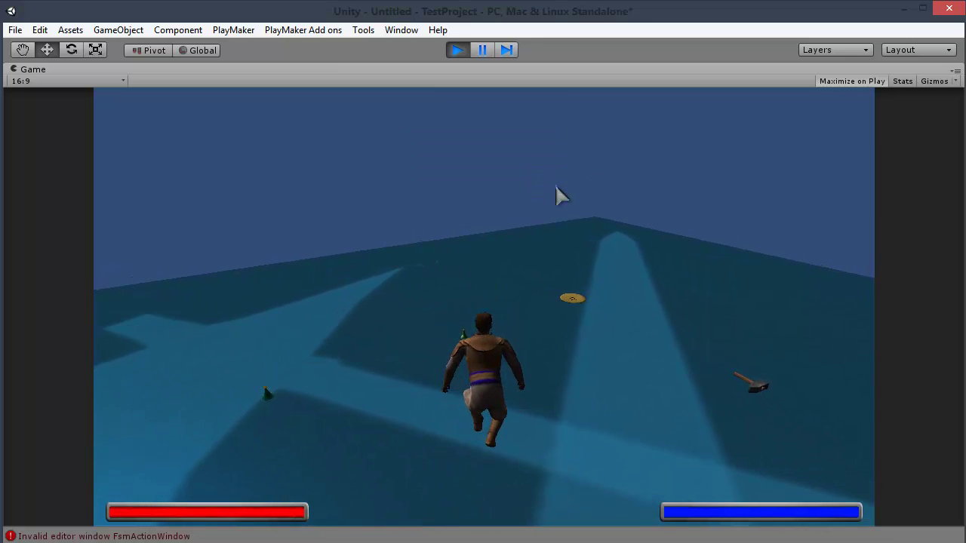
pyautogui.press('d')
pyautogui.press('i')
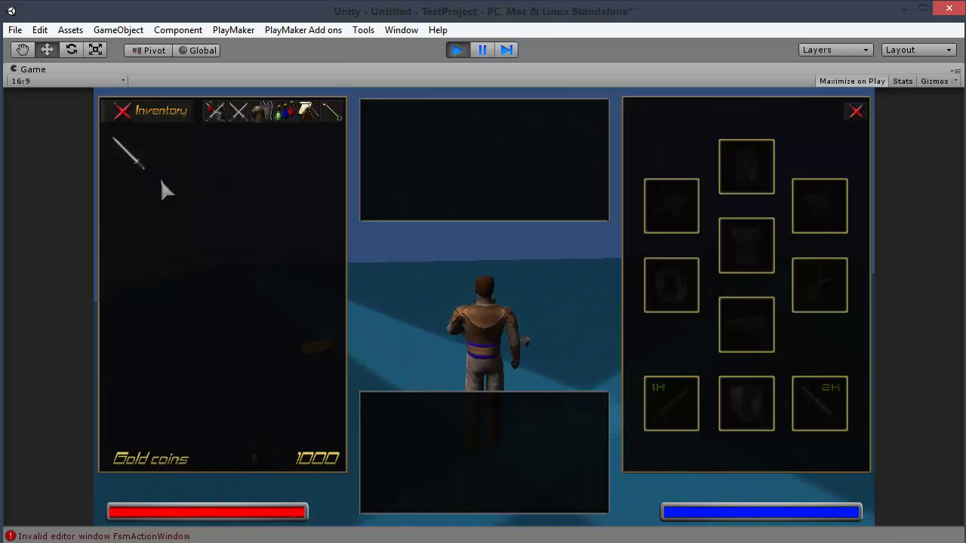
pyautogui.moveTo(133, 147)
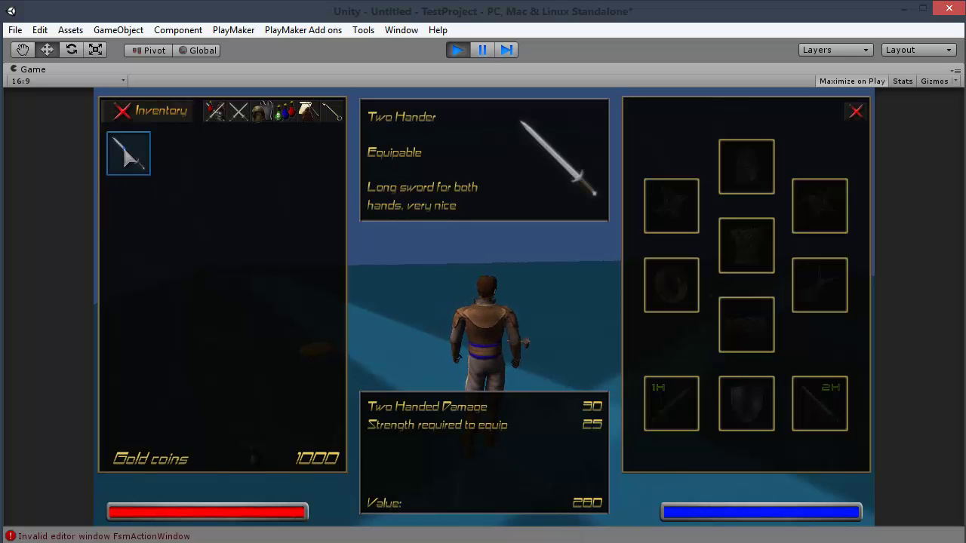
pyautogui.press('i')
# Collect the elixir, poison and Bronze Shield, equip the shield from the inventory, and stop the game.
pyautogui.press('w')
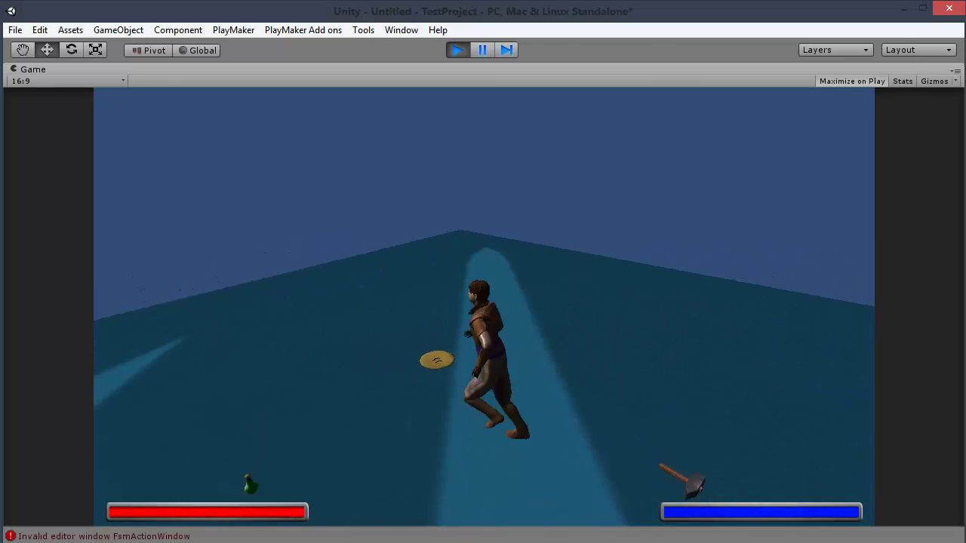
pyautogui.press('a')
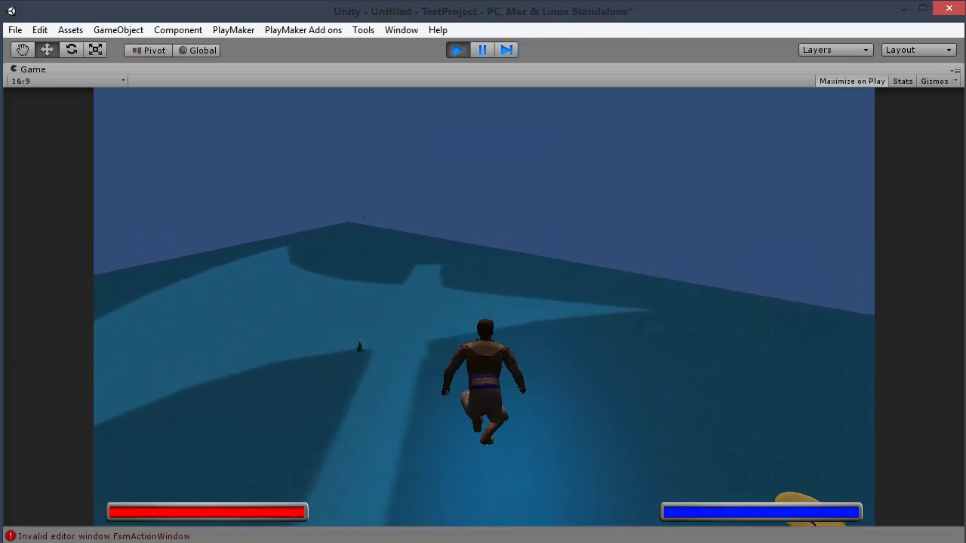
pyautogui.press('w')
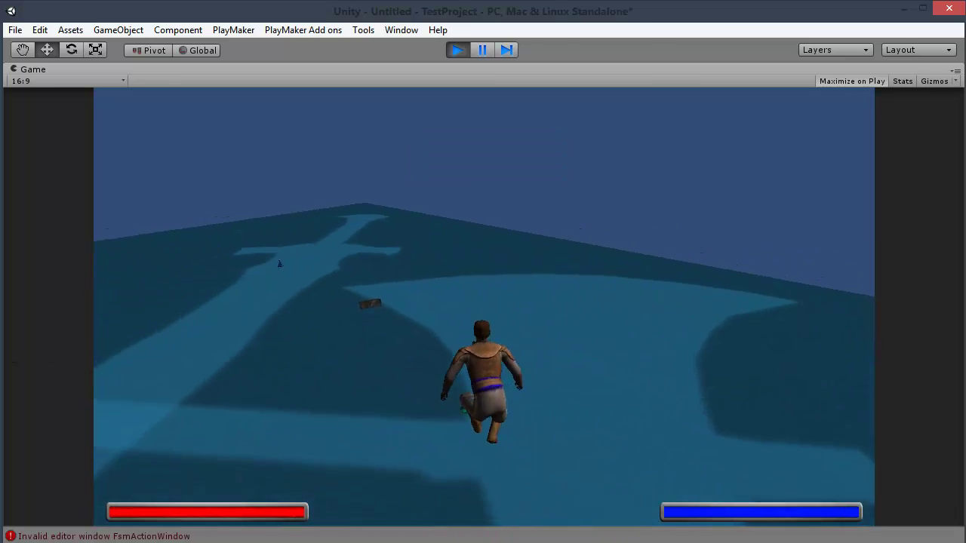
pyautogui.press('w')
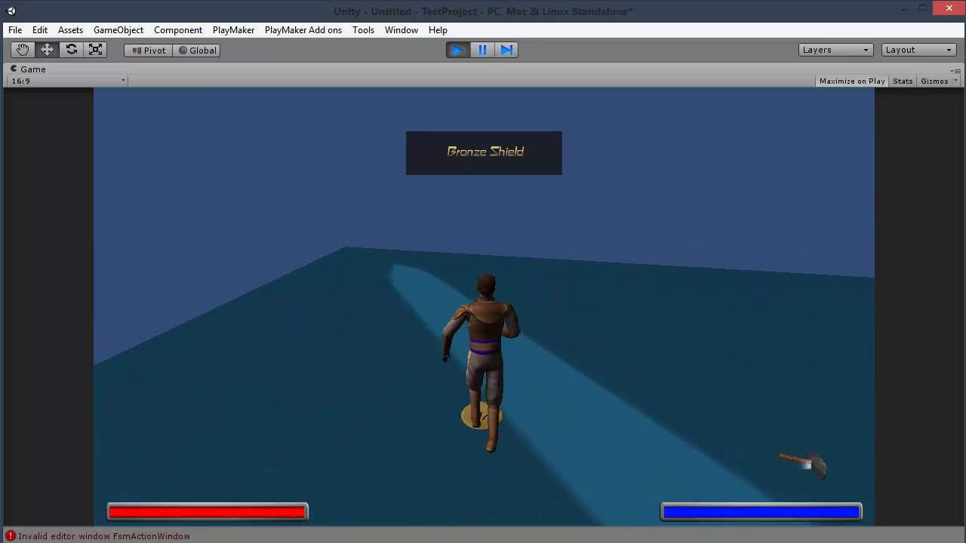
pyautogui.press('i')
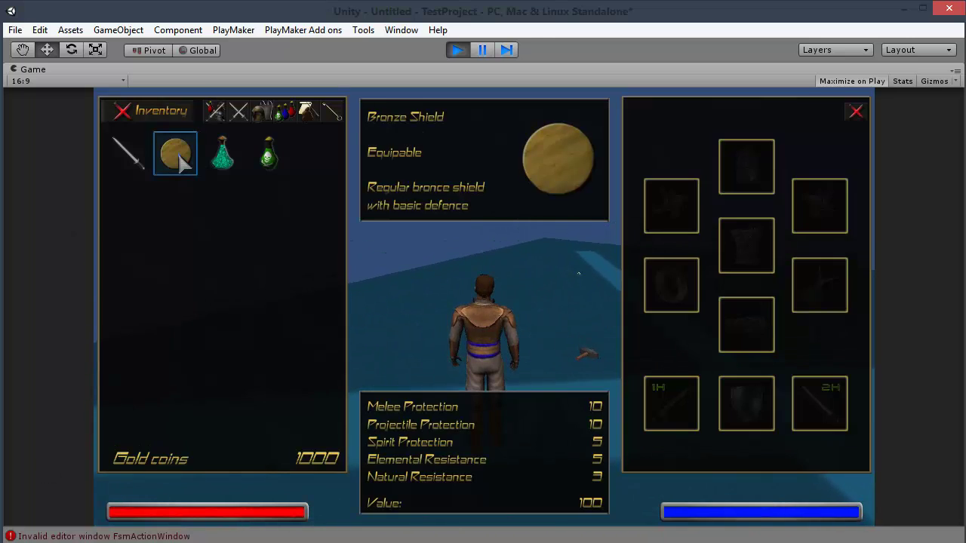
pyautogui.click(177, 155)
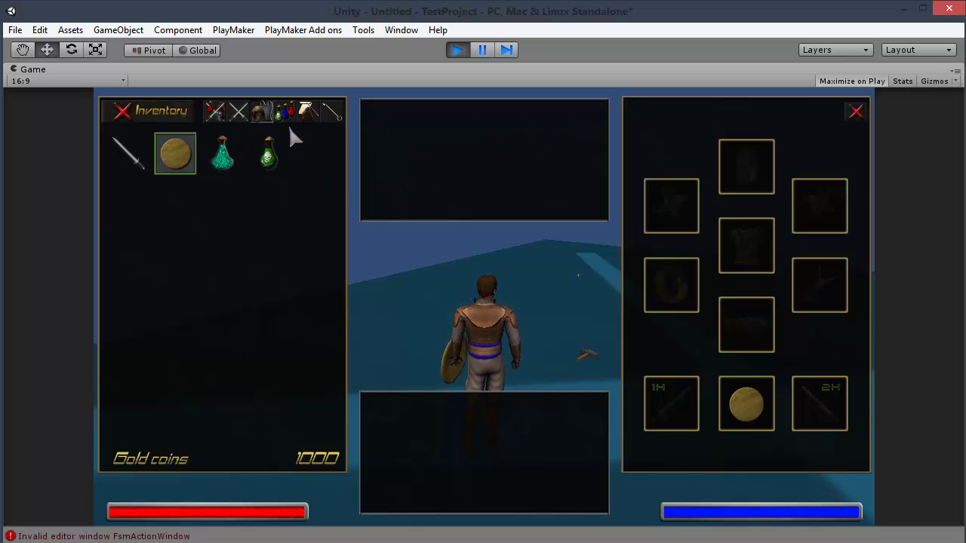
pyautogui.press('i')
pyautogui.click(457, 49)
pyautogui.click(281, 70)
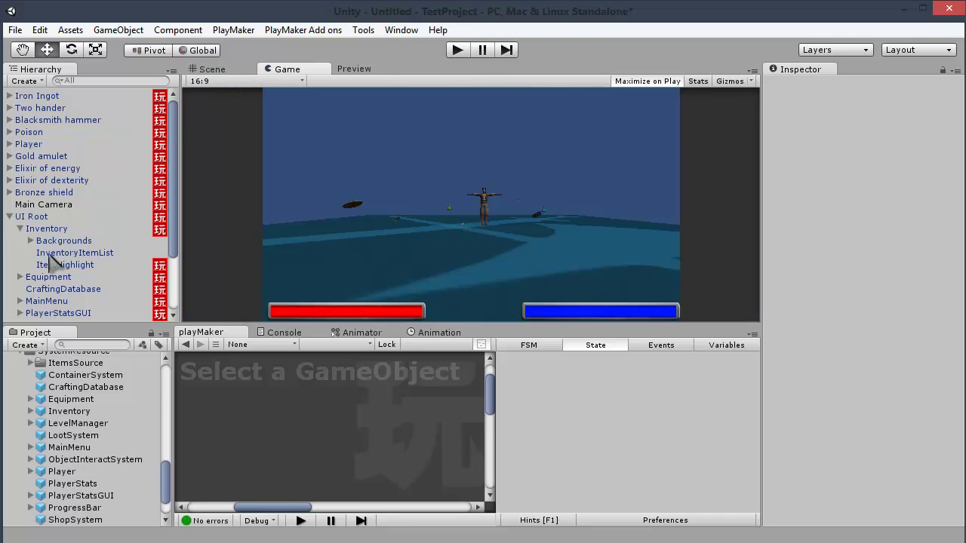
# Place the chest model from the project assets in the scene beside the player.
pyautogui.click(9, 217)
pyautogui.click(213, 70)
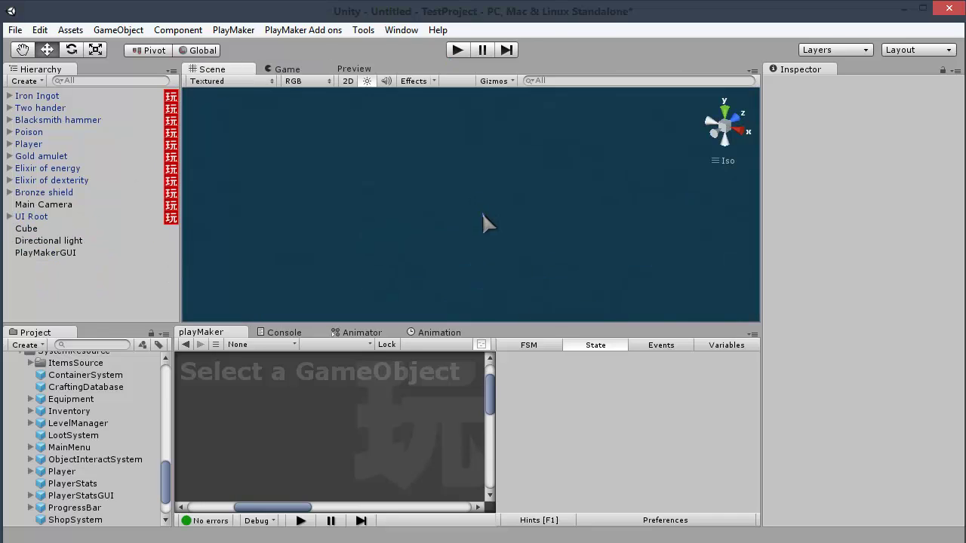
pyautogui.moveTo(482, 212); pyautogui.dragTo(517, 204, button='right')
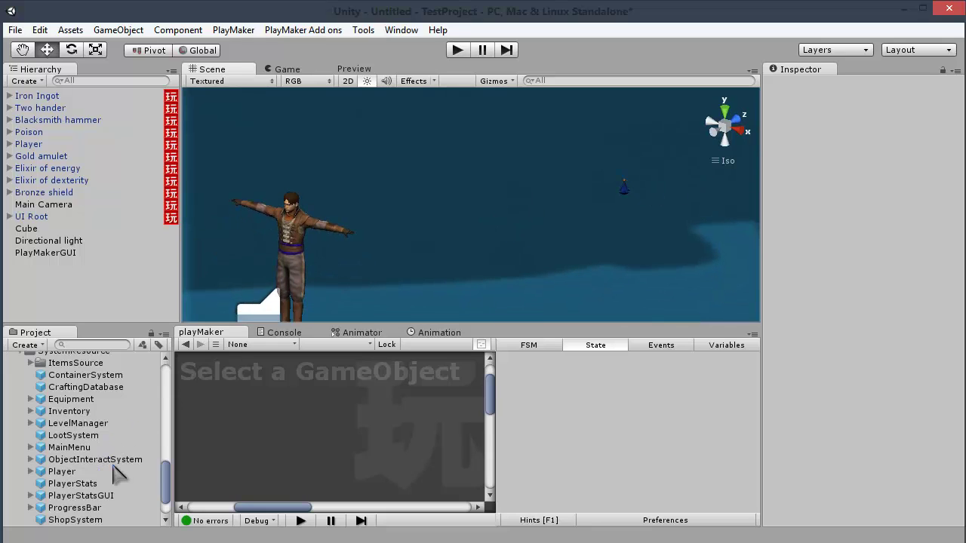
pyautogui.scroll(-10, 114, 466)
pyautogui.scroll(5, 102, 479)
pyautogui.scroll(-5, 83, 491)
pyautogui.click(31, 495)
pyautogui.scroll(-3, 67, 490)
pyautogui.moveTo(70, 475); pyautogui.dragTo(435, 158)
# Add the ContainerSystem prefab from SystemResource as a child of the chest.
pyautogui.scroll(-8, 52, 452)
pyautogui.scroll(3, 85, 438)
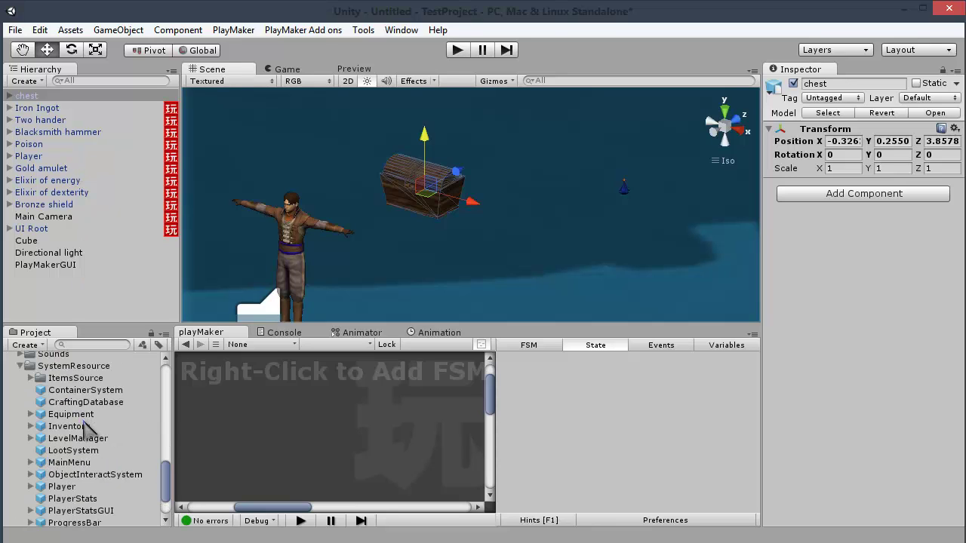
pyautogui.moveTo(81, 390); pyautogui.dragTo(53, 101)
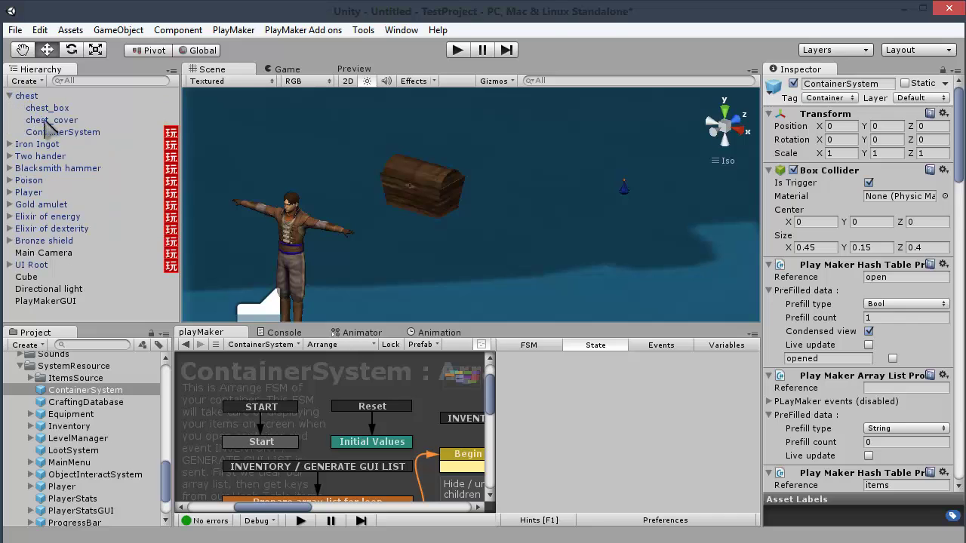
pyautogui.scroll(3, 357, 249)
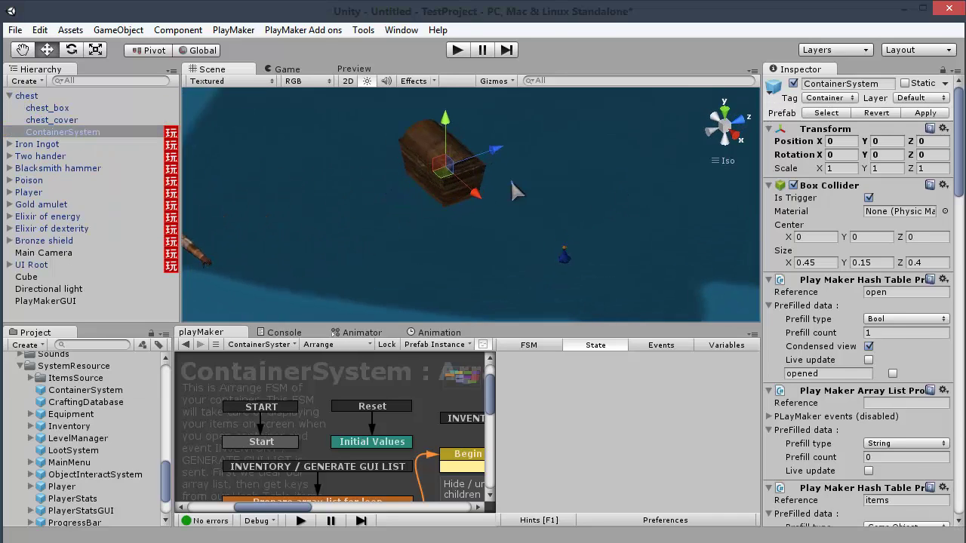
# Move the ContainerSystem object to the front of the chest, about -0.124 on Y and -0.493 on Z.
pyautogui.moveTo(515, 189); pyautogui.dragTo(483, 215, button='middle')
pyautogui.keyDown('alt'); pyautogui.moveTo(483, 215); pyautogui.dragTo(437, 227); pyautogui.keyUp('alt')
pyautogui.click(26, 96)
pyautogui.click(46, 132)
pyautogui.keyDown('alt'); pyautogui.moveTo(330, 194); pyautogui.dragTo(435, 183); pyautogui.keyUp('alt')
pyautogui.moveTo(435, 183); pyautogui.dragTo(452, 141, button='middle')
# Fill the three value slots of the ContainerSystem's items hash table with 2 Iron PlateGUI, 2 Gold ringGUI and 3 Elixir of healthGUI from GUIItems.
pyautogui.scroll(-3, 830, 264)
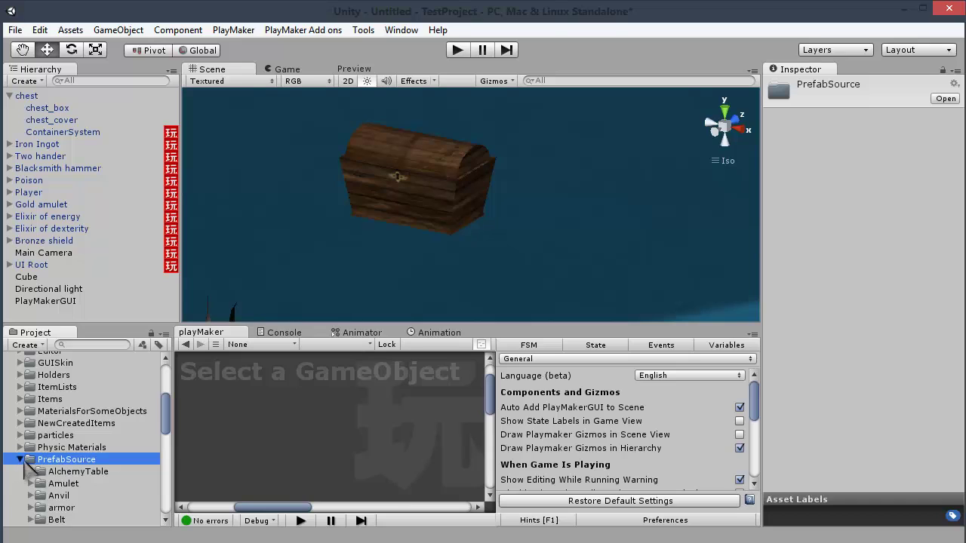
pyautogui.click(21, 459)
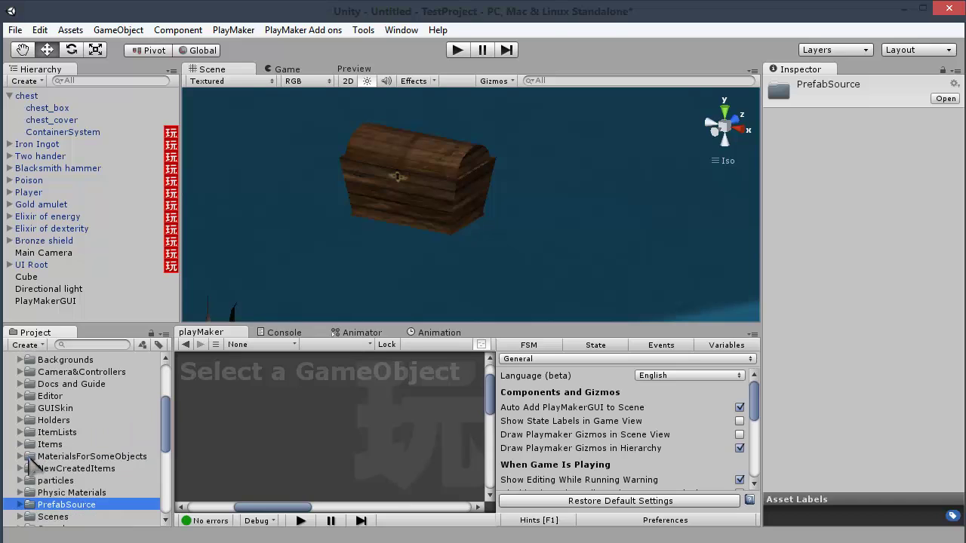
pyautogui.click(20, 445)
pyautogui.click(31, 469)
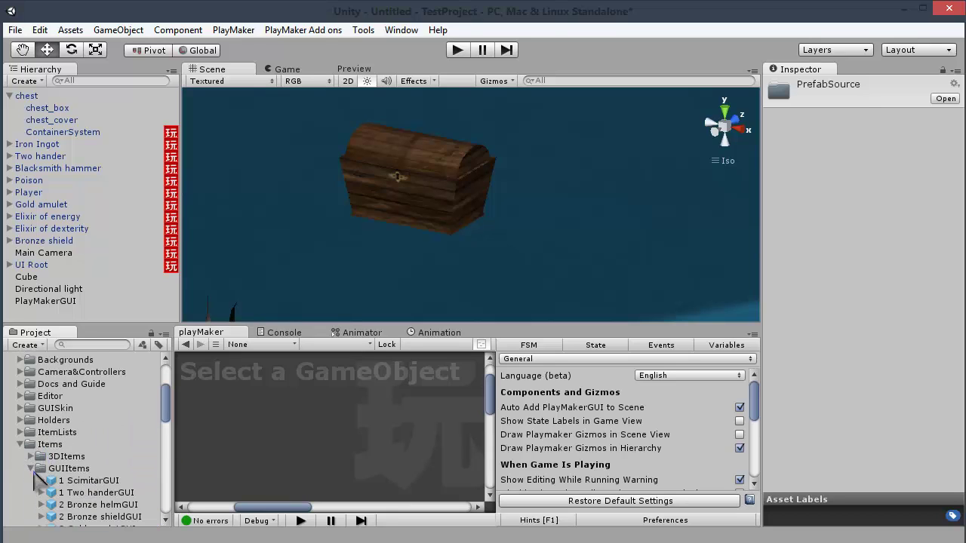
pyautogui.scroll(-3, 87, 484)
pyautogui.click(59, 132)
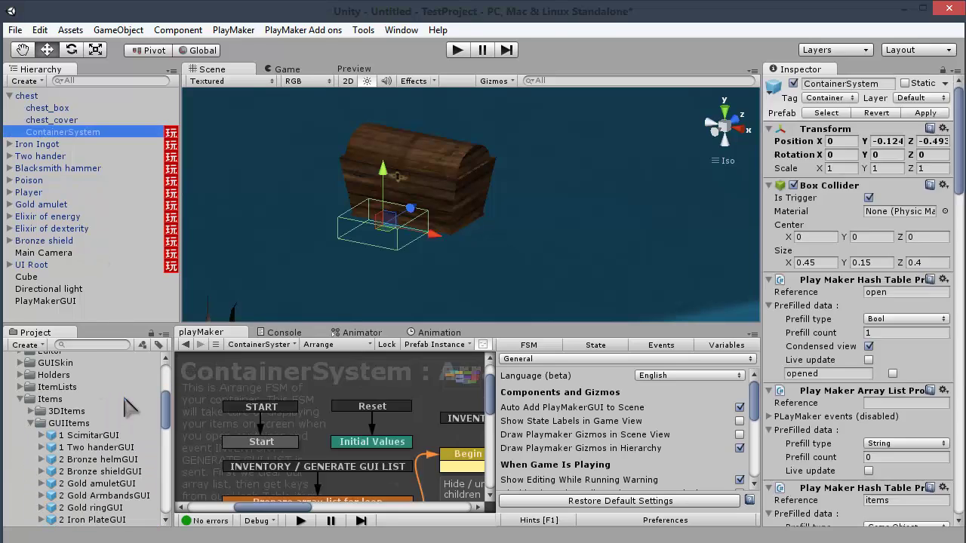
pyautogui.scroll(-5, 856, 499)
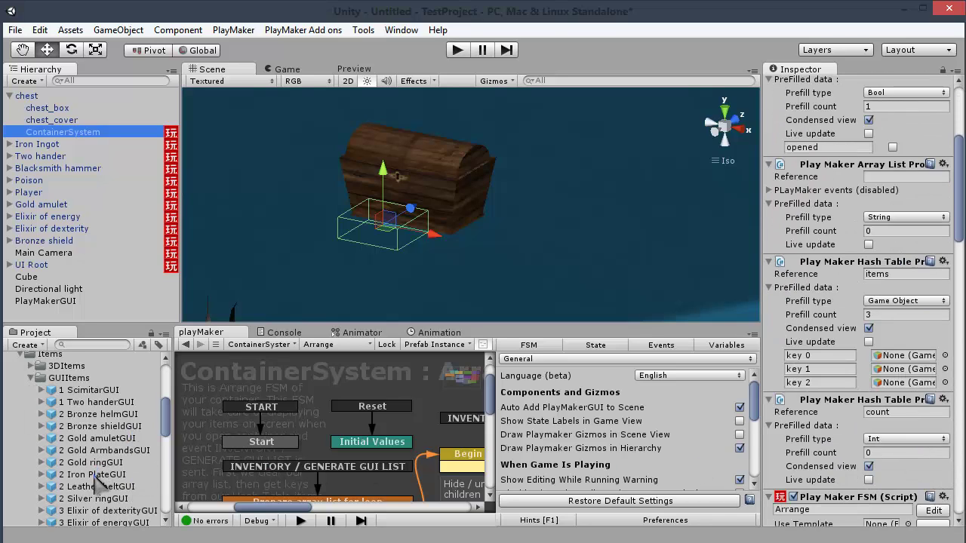
pyautogui.moveTo(97, 475); pyautogui.dragTo(901, 355)
pyautogui.moveTo(83, 461); pyautogui.dragTo(902, 370)
pyautogui.scroll(-3, 124, 476)
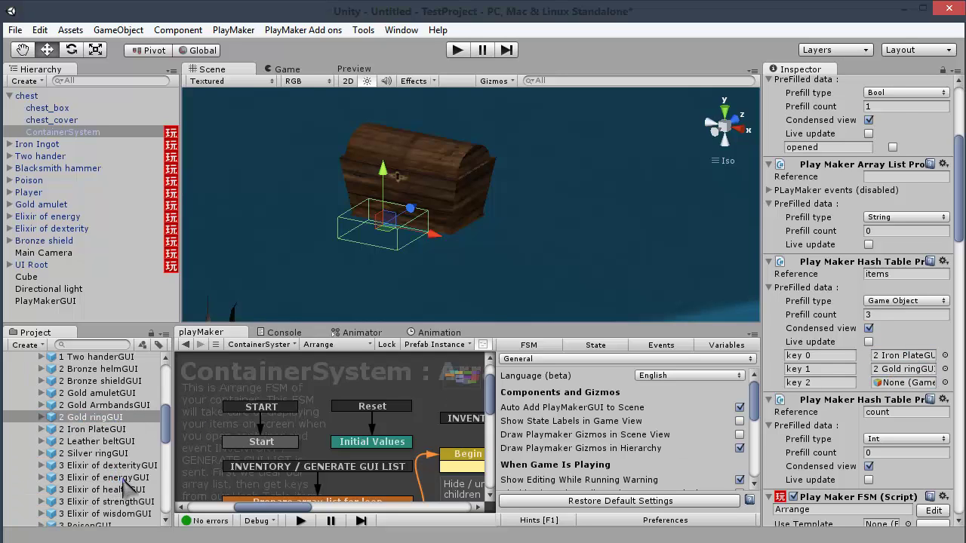
pyautogui.moveTo(124, 489); pyautogui.dragTo(905, 383)
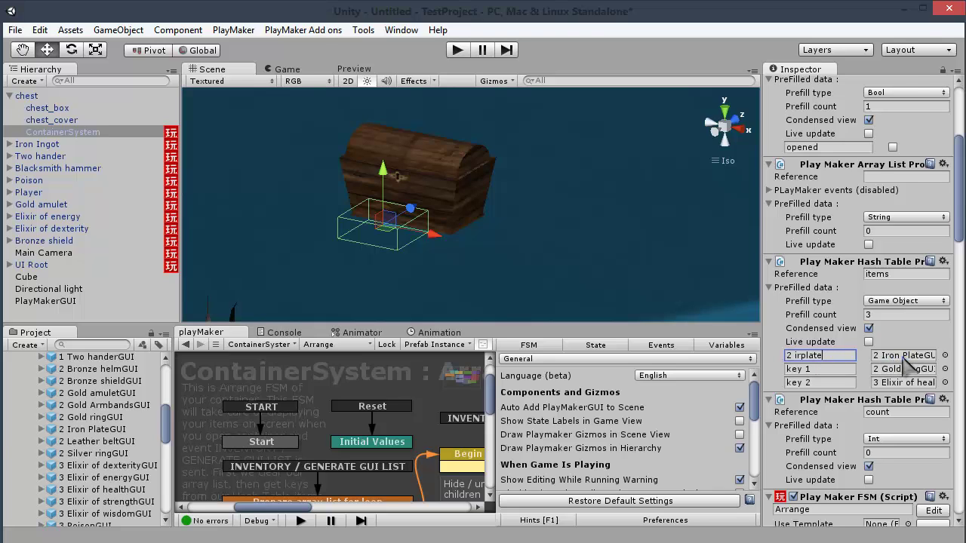
# Name the items hash table keys after the ItemUIDs: 2 irplate, 2 goring and 3 elhp.
pyautogui.click(99, 429)
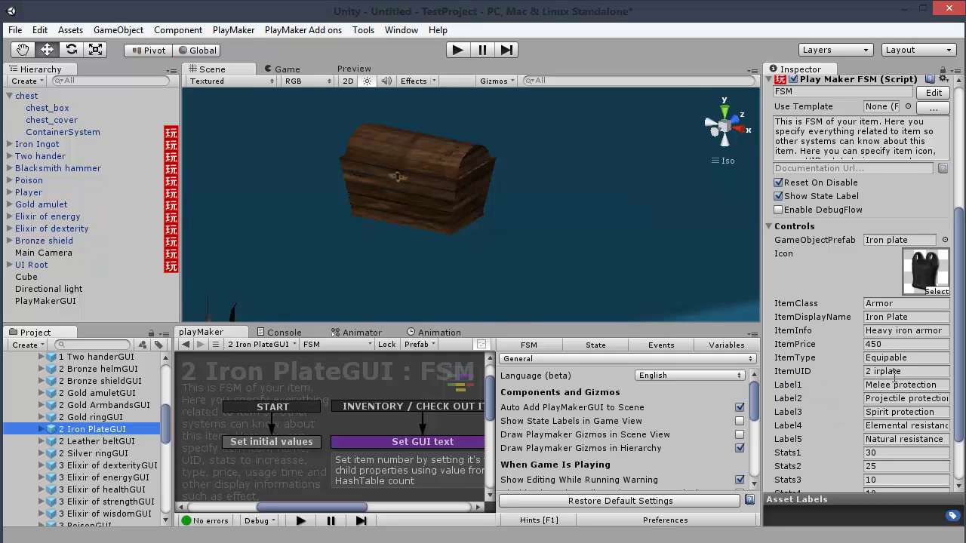
pyautogui.press('Up')
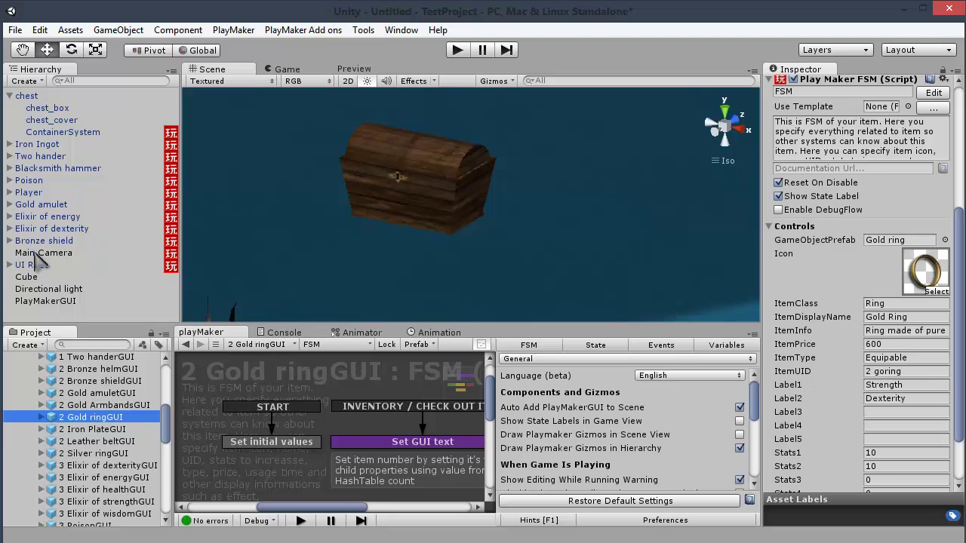
pyautogui.click(67, 133)
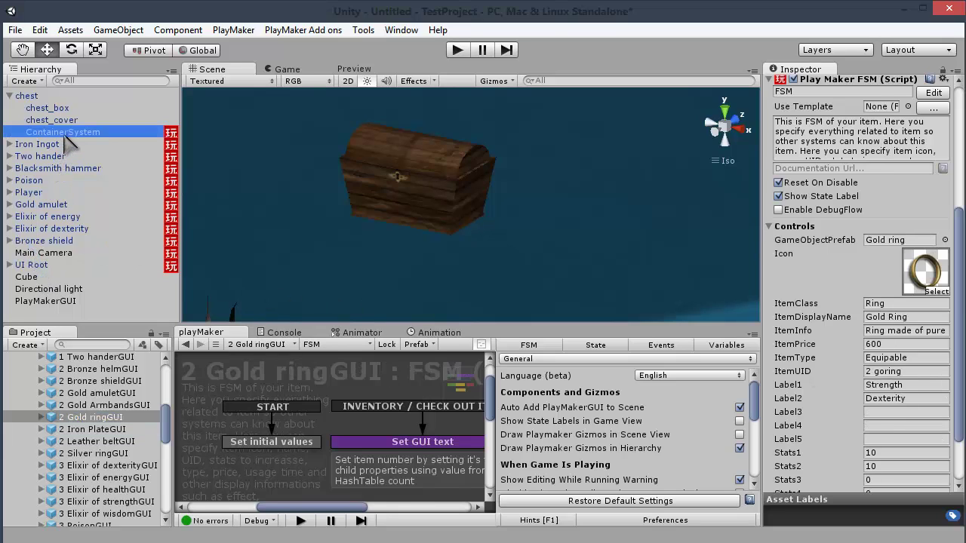
pyautogui.click(788, 370)
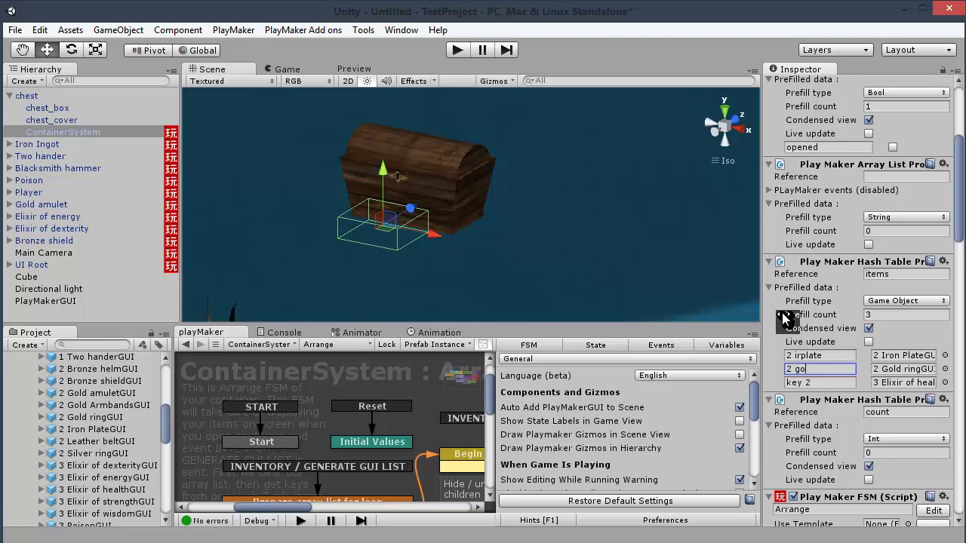
pyautogui.press('Tab')
pyautogui.press('Tab')
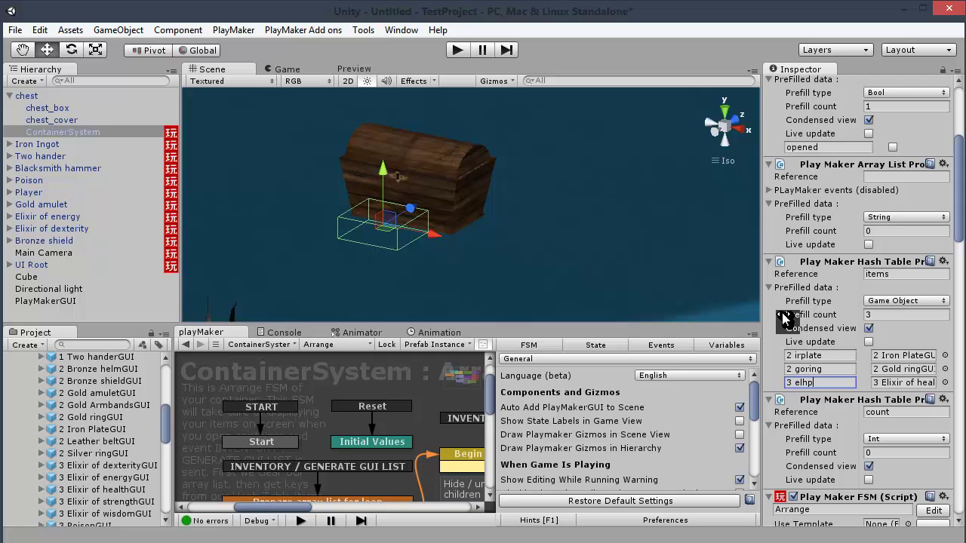
# Set the count hash table's prefill count to 3 and enter its first entry as 2 irplate with value 10.
pyautogui.scroll(-2, 792, 332)
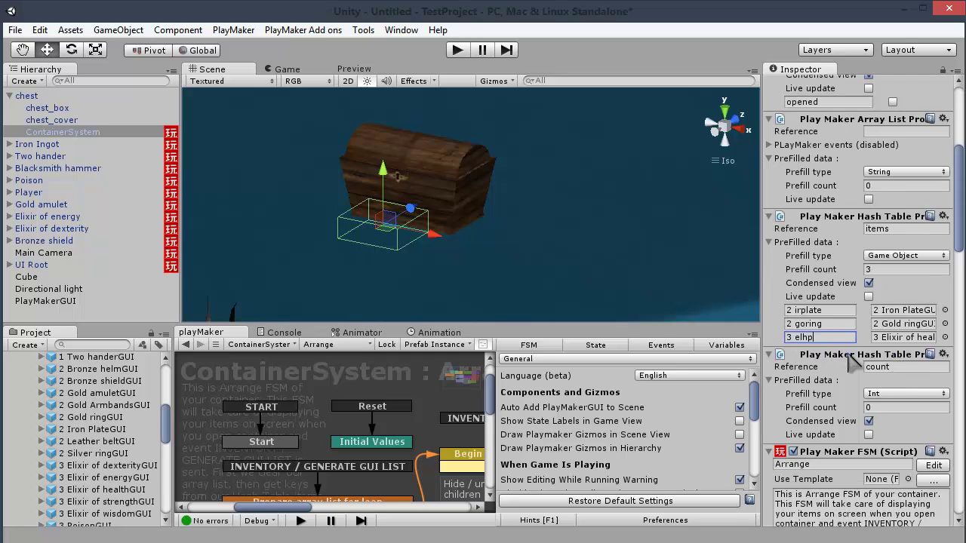
pyautogui.click(884, 408)
pyautogui.write('3')
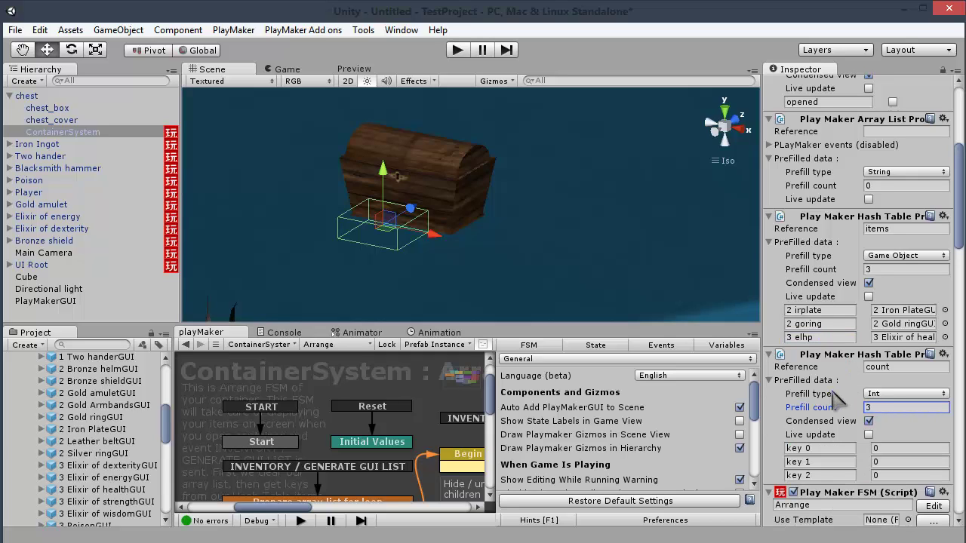
pyautogui.click(821, 449)
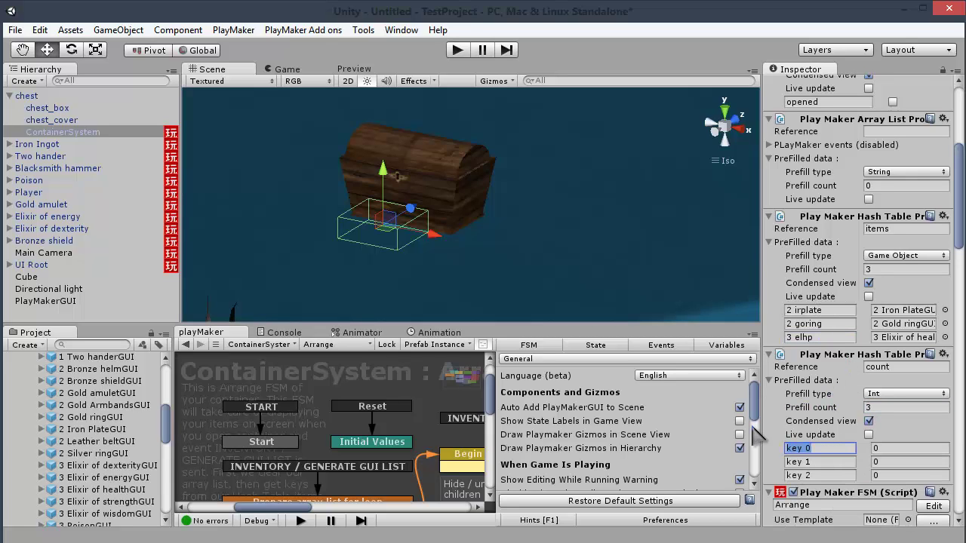
pyautogui.write('2 irplate')
pyautogui.press('Tab')
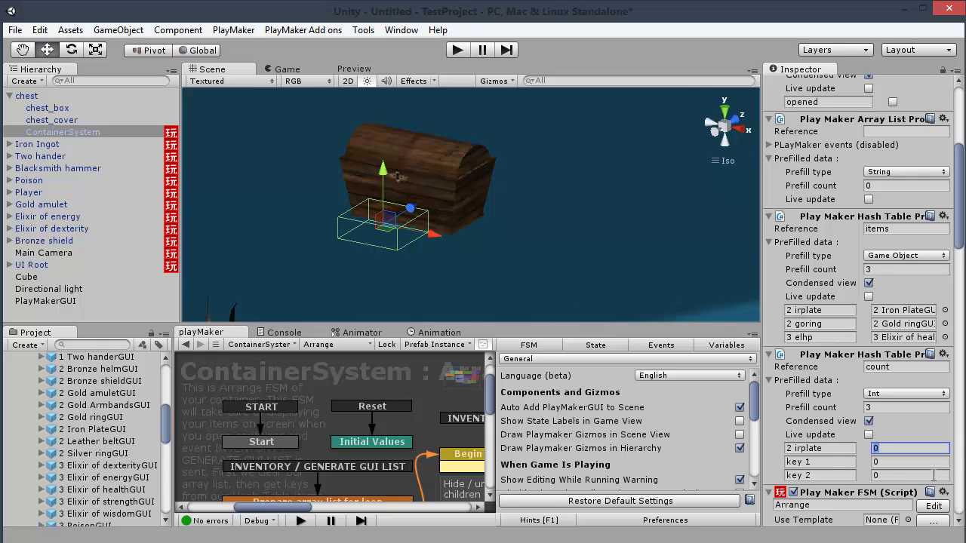
# Enter the remaining count hash table entries as 2 goring with value 5 and 3 elhp with value 25.
pyautogui.click(837, 463)
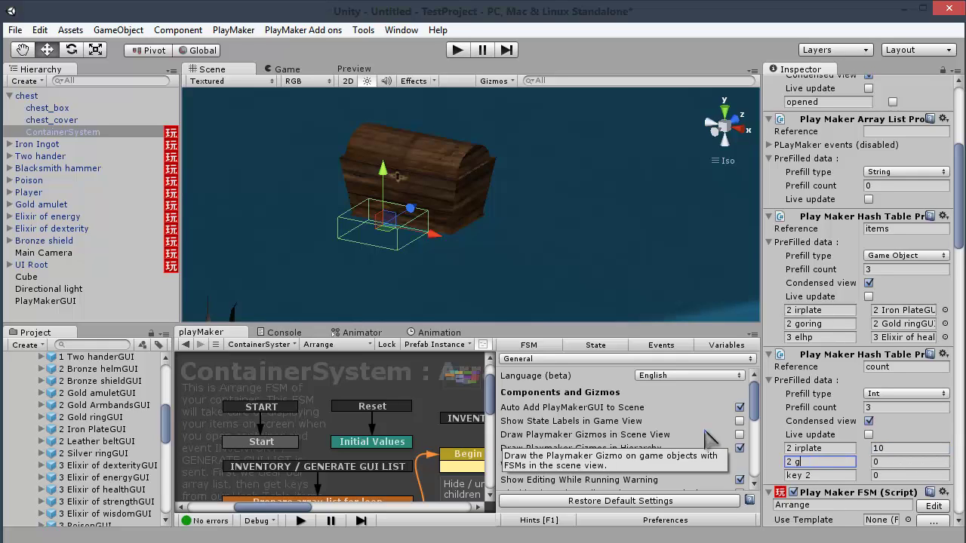
pyautogui.write('2 goring')
pyautogui.press('Tab')
pyautogui.write('5')
pyautogui.press('Tab')
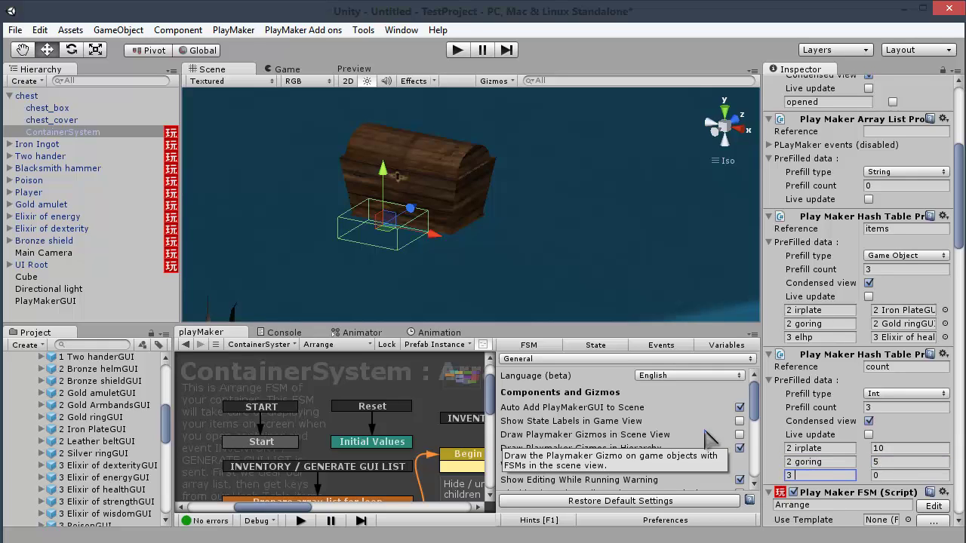
pyautogui.write('3 elhp')
pyautogui.press('Tab')
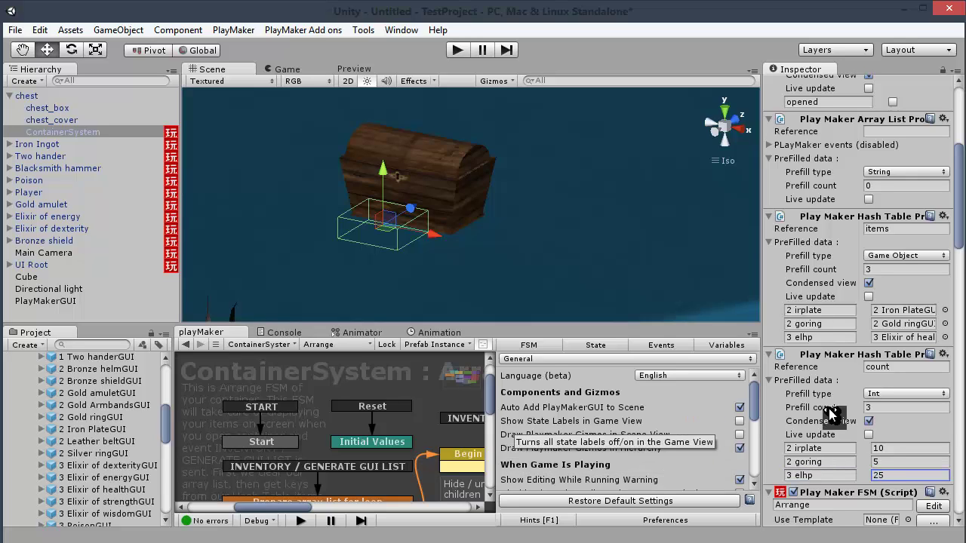
# Assign the chest_cover object to the ChestCover control of the container manager FSM.
pyautogui.scroll(-3, 852, 409)
pyautogui.scroll(-7, 850, 403)
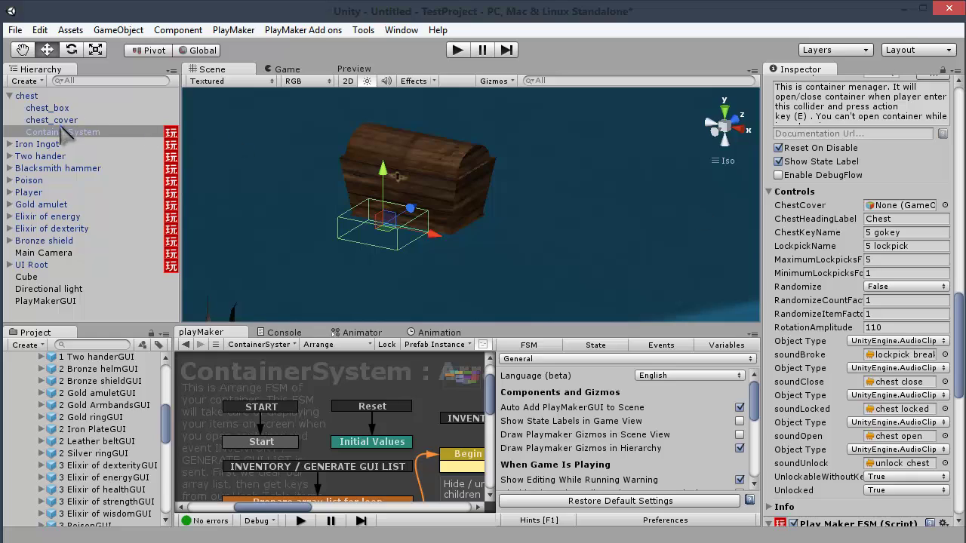
pyautogui.moveTo(68, 119); pyautogui.dragTo(898, 216)
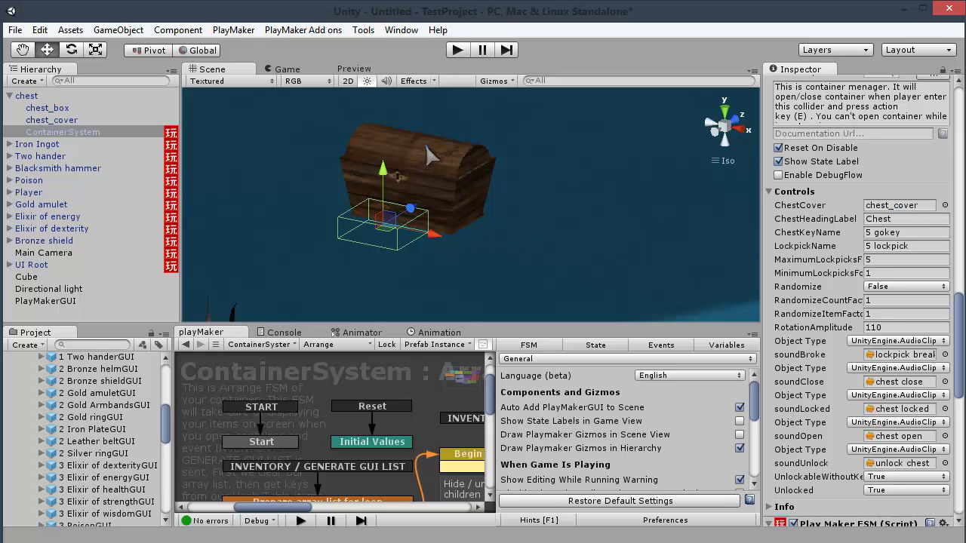
# Set Randomize to True and the randomize count factor to 0.1 in the container manager FSM controls.
pyautogui.scroll(-2, 881, 249)
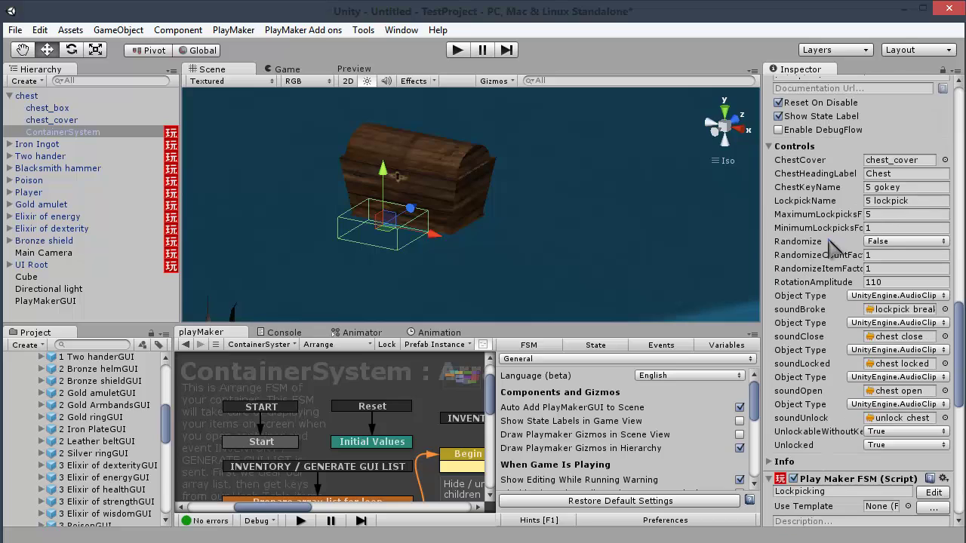
pyautogui.click(896, 243)
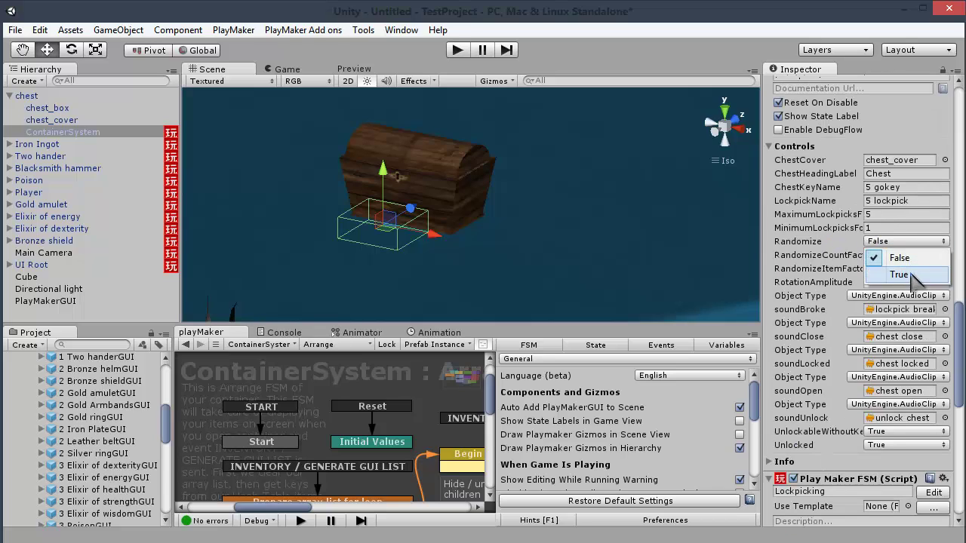
pyautogui.click(898, 272)
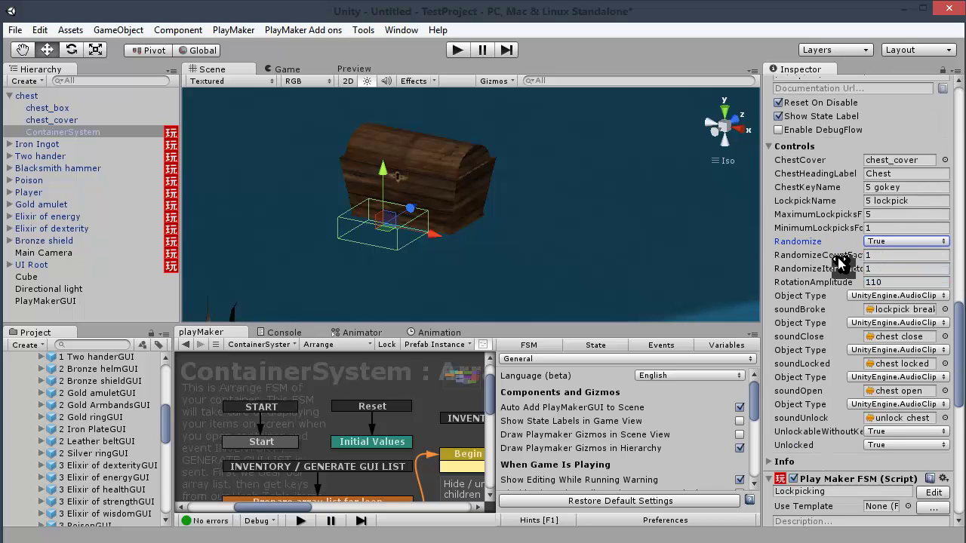
pyautogui.click(877, 256)
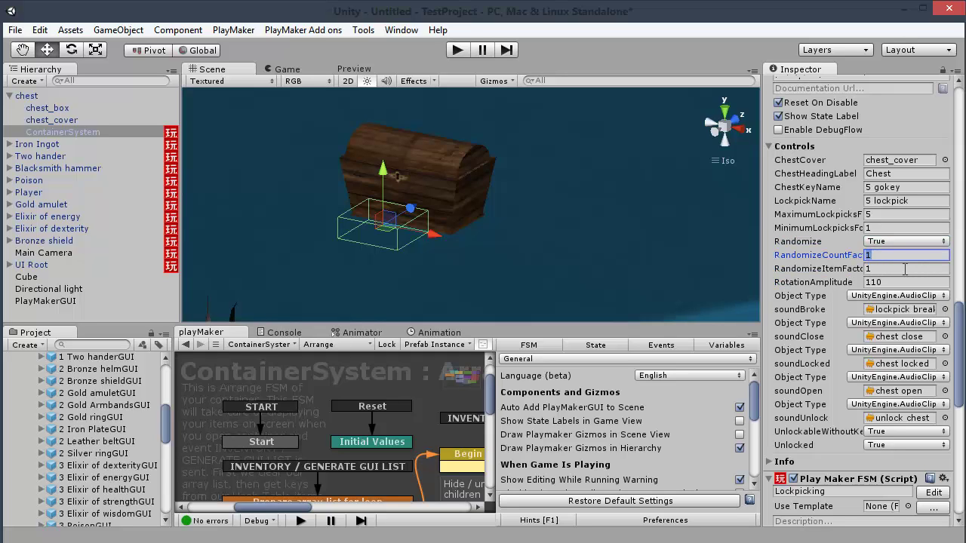
pyautogui.write('0.1')
pyautogui.scroll(-3, 886, 343)
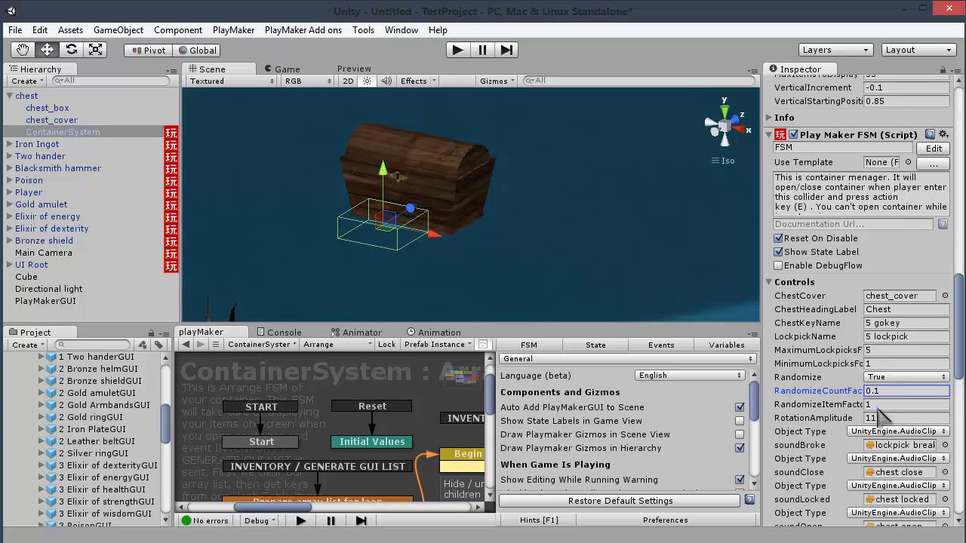
pyautogui.click(877, 405)
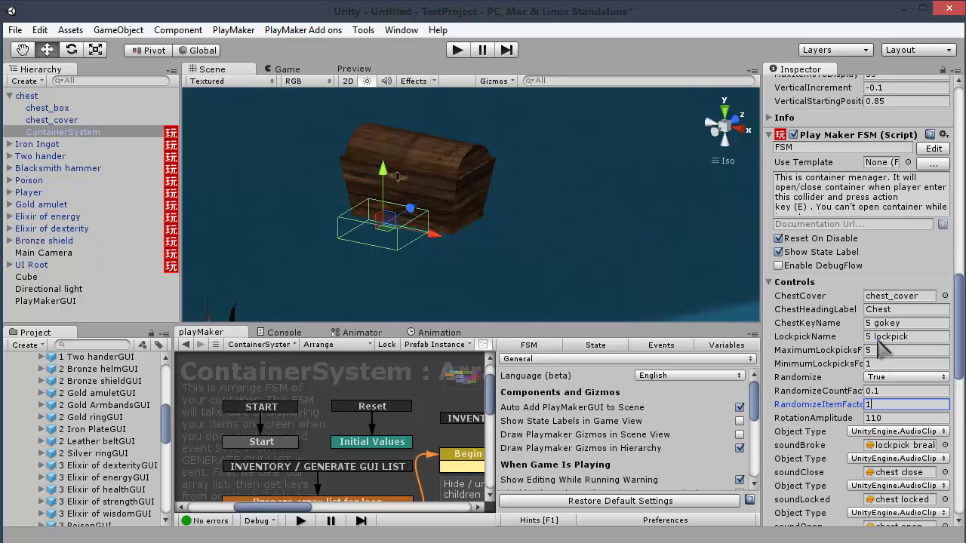
pyautogui.scroll(5, 878, 342)
pyautogui.scroll(8, 878, 341)
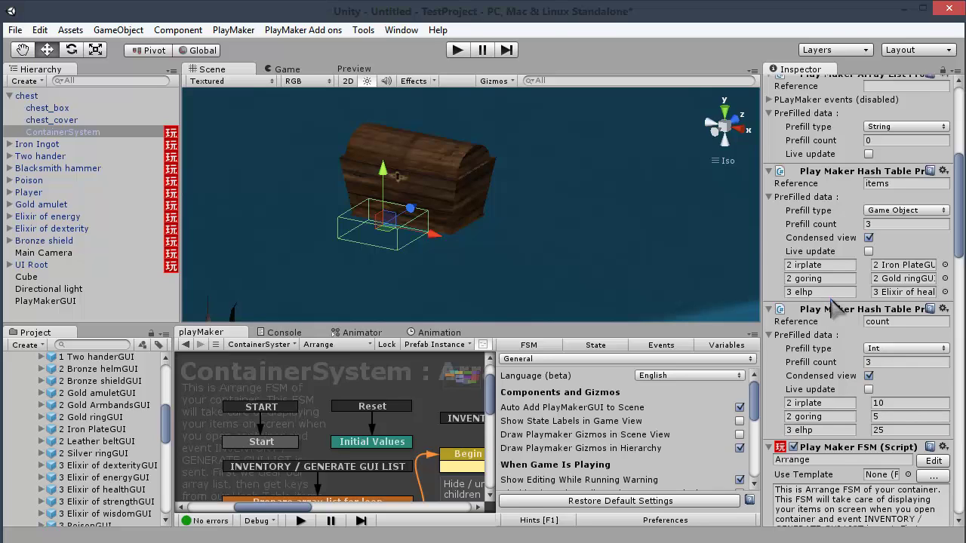
pyautogui.scroll(-5, 834, 308)
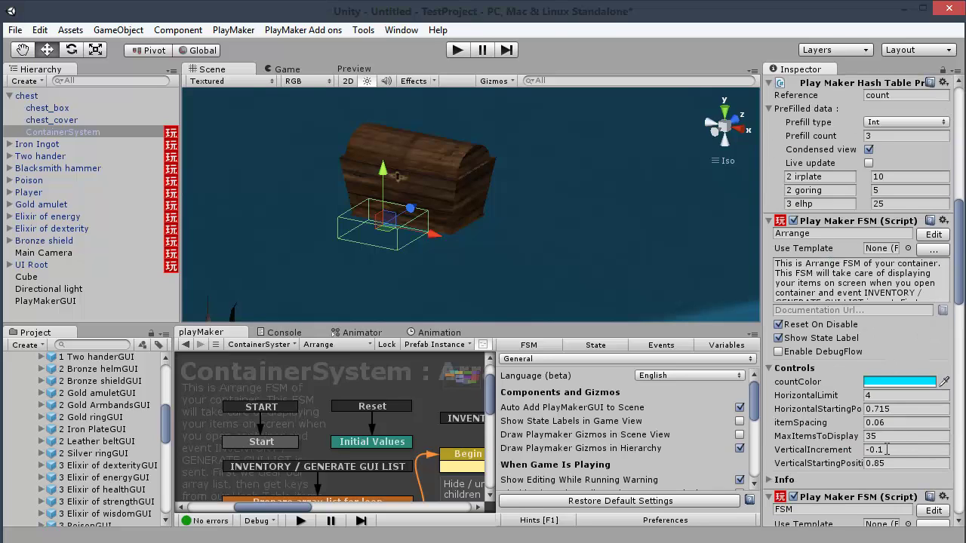
pyautogui.scroll(-7, 887, 448)
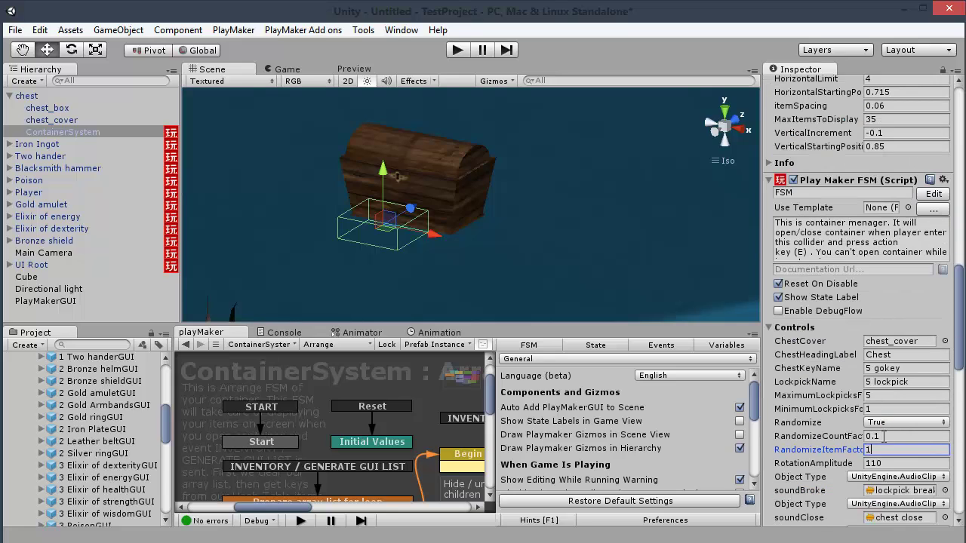
# Run the game, walk the player to the chest, open it and inspect the items inside, including the Iron Plate.
pyautogui.click(457, 49)
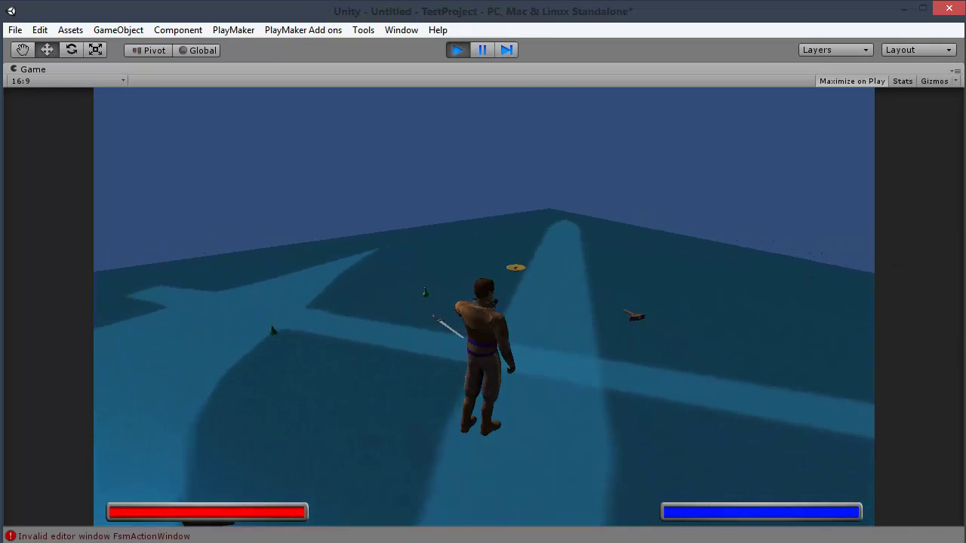
pyautogui.press('w')
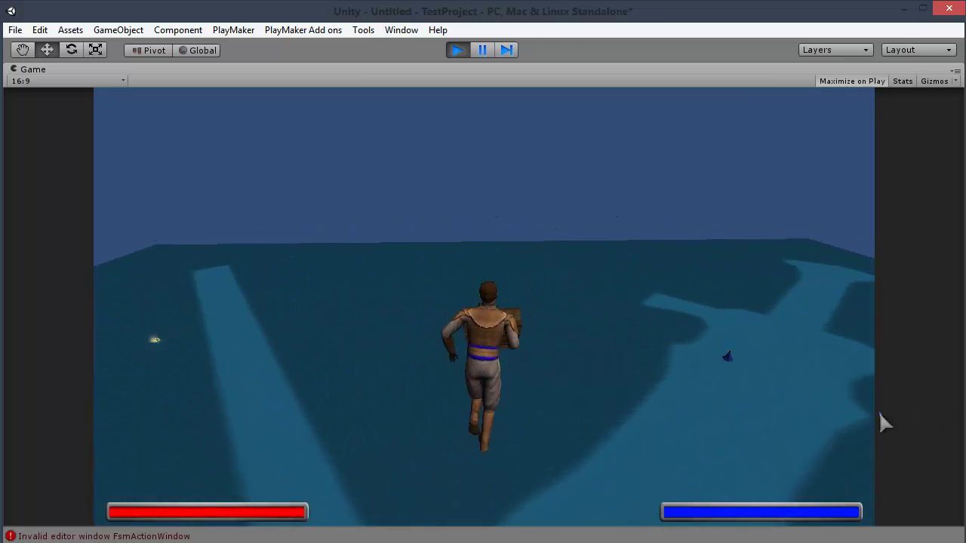
pyautogui.press('e')
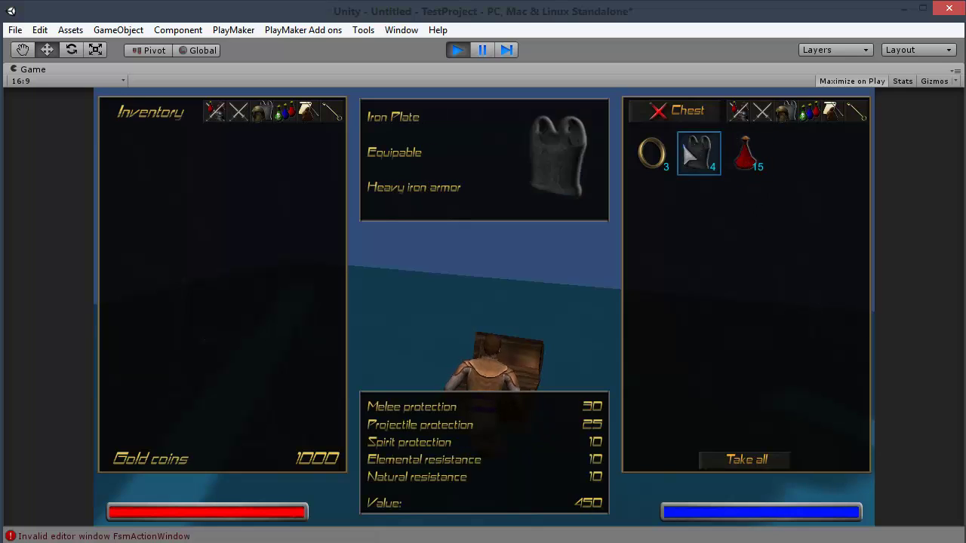
pyautogui.moveTo(744, 145)
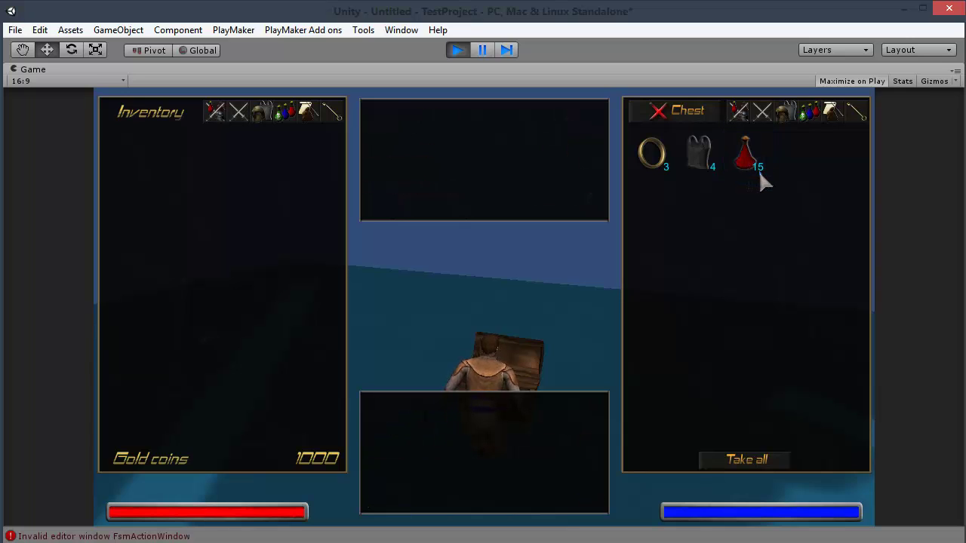
pyautogui.moveTo(701, 158)
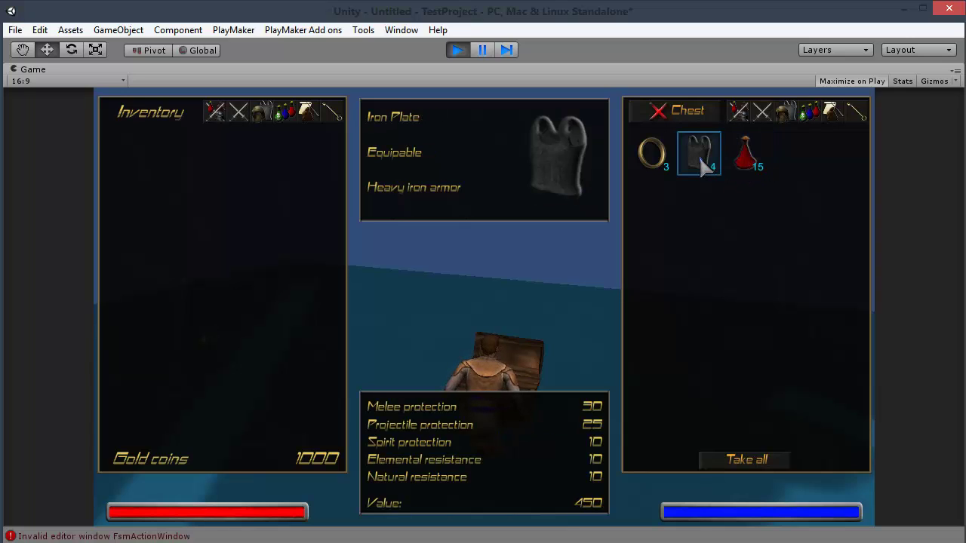
# Move all the rings, iron plates and all 15 health elixirs from the chest into the player's inventory.
pyautogui.click(653, 153)
pyautogui.click(653, 150)
pyautogui.click(653, 149)
pyautogui.click(654, 151)
pyautogui.click(653, 154)
pyautogui.click(653, 158)
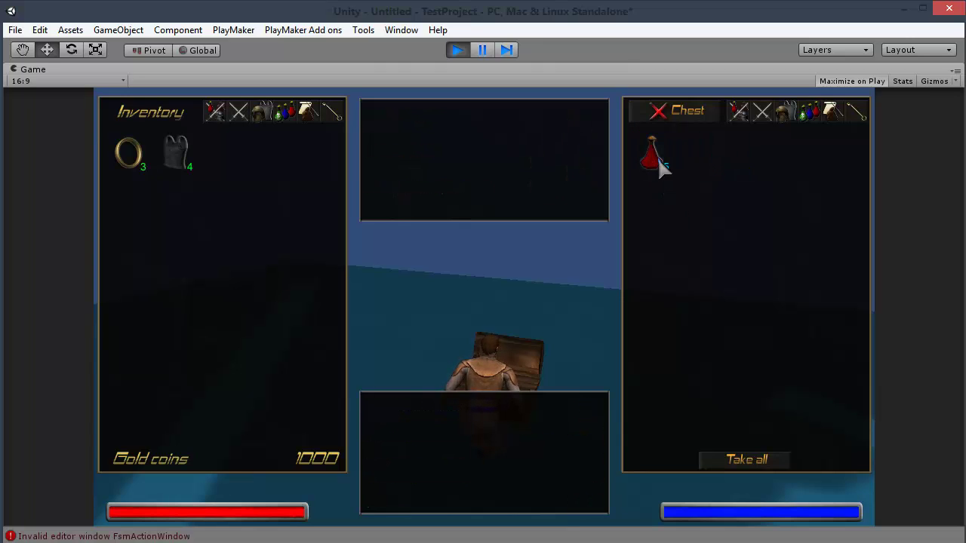
pyautogui.click(653, 163)
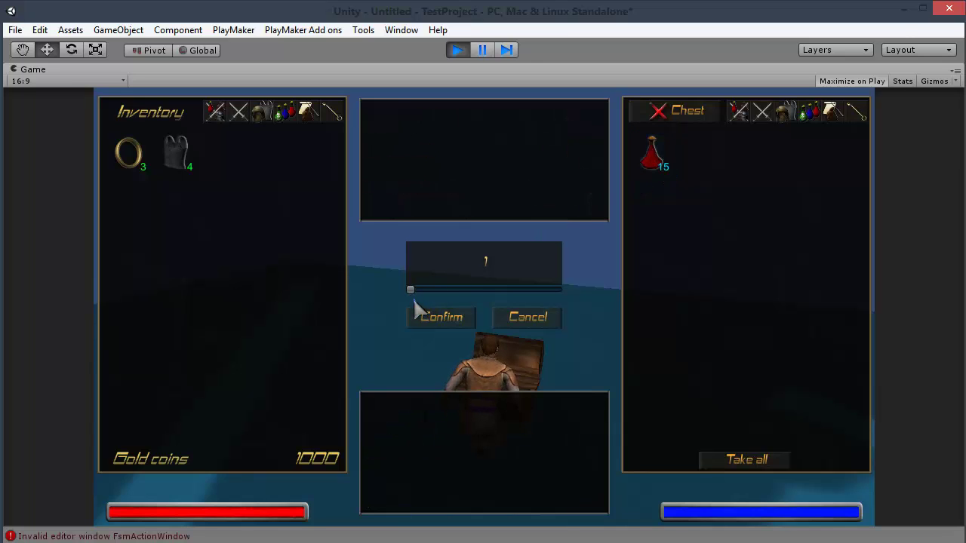
pyautogui.moveTo(431, 292); pyautogui.dragTo(579, 288)
pyautogui.click(446, 316)
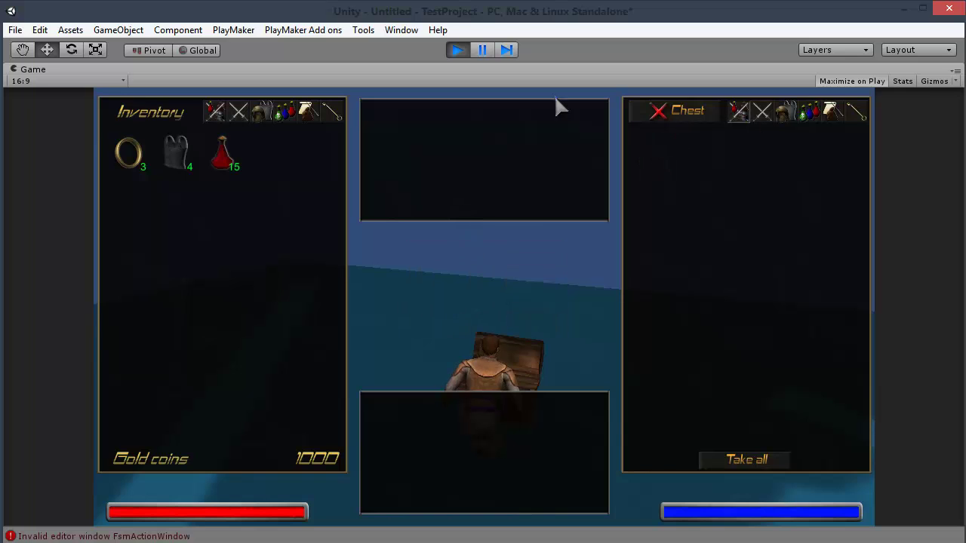
# Return all the rings, iron plates and the full stack of health elixirs from the inventory to the chest.
pyautogui.click(134, 149)
pyautogui.click(134, 148)
pyautogui.click(133, 149)
pyautogui.click(133, 149)
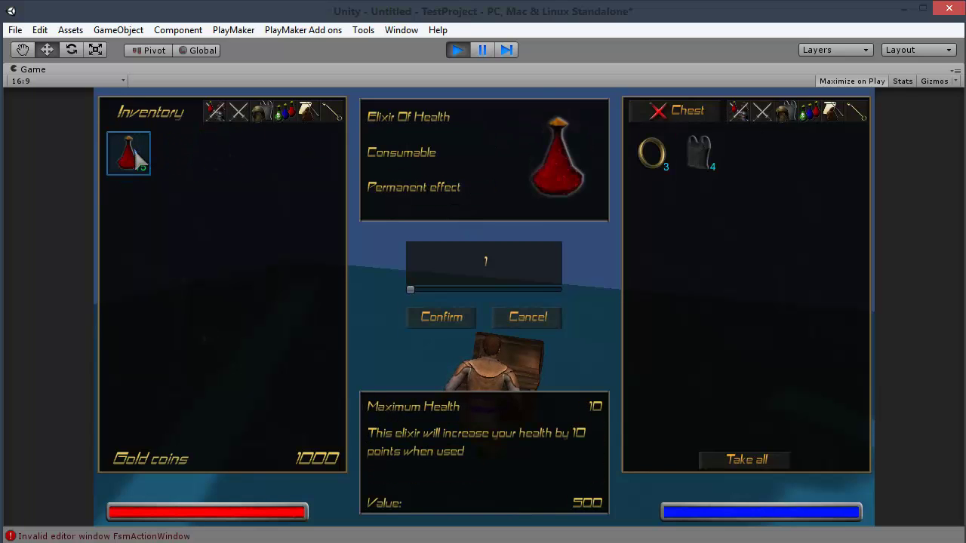
pyautogui.moveTo(414, 293); pyautogui.dragTo(574, 297)
pyautogui.click(452, 323)
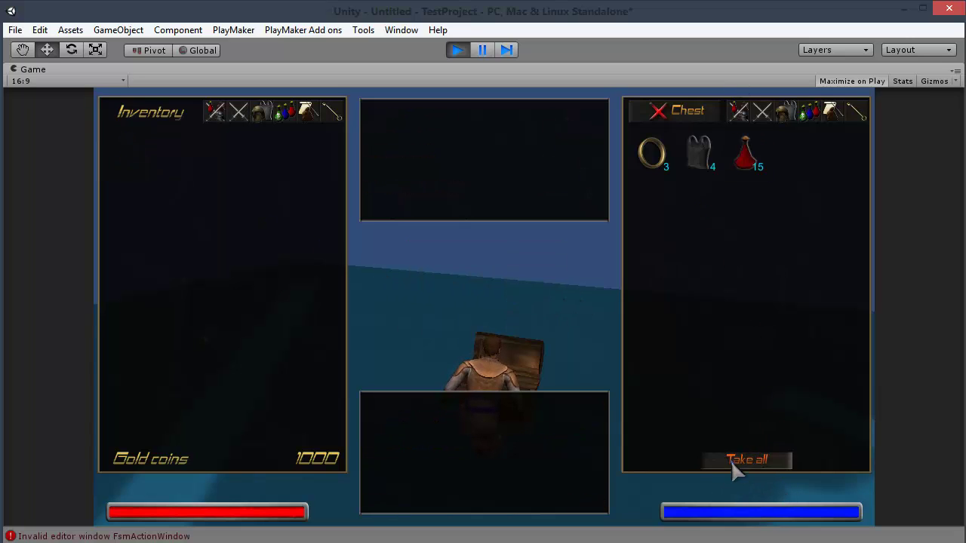
# Test the chest's category filters for weapons, armor, potions and the last category, ending on the unfiltered view of all items.
pyautogui.click(761, 112)
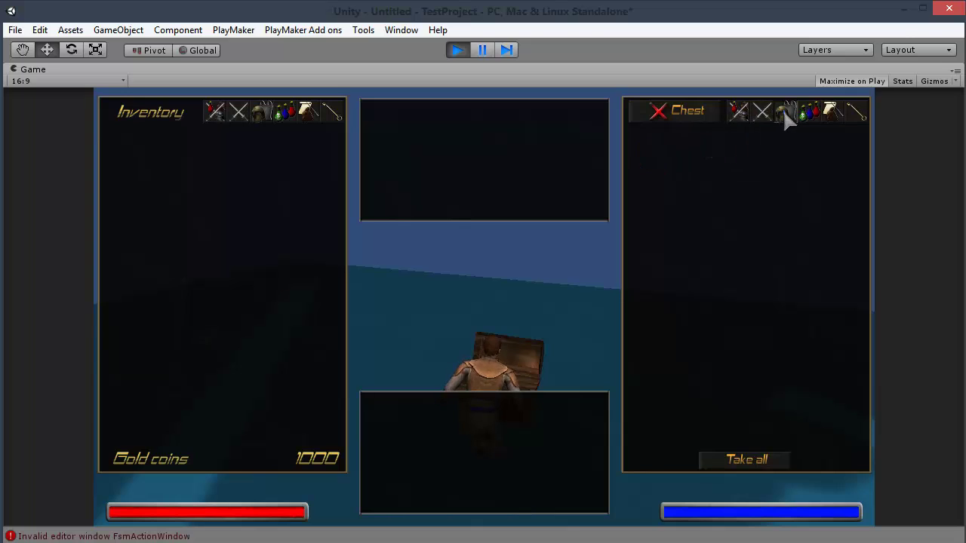
pyautogui.click(783, 110)
pyautogui.click(816, 113)
pyautogui.click(854, 115)
pyautogui.click(739, 115)
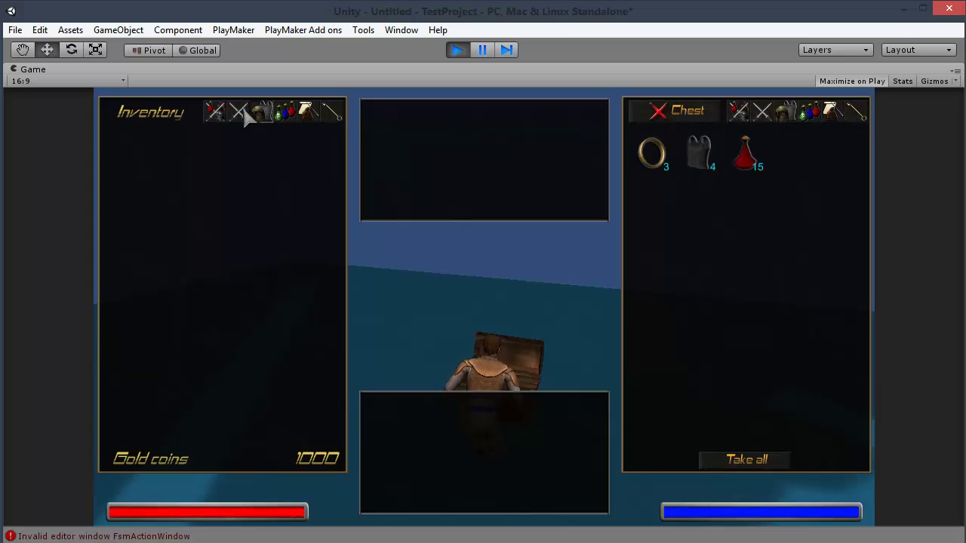
# Take all items out of the chest at once and stop the game after walking the player away.
pyautogui.click(733, 460)
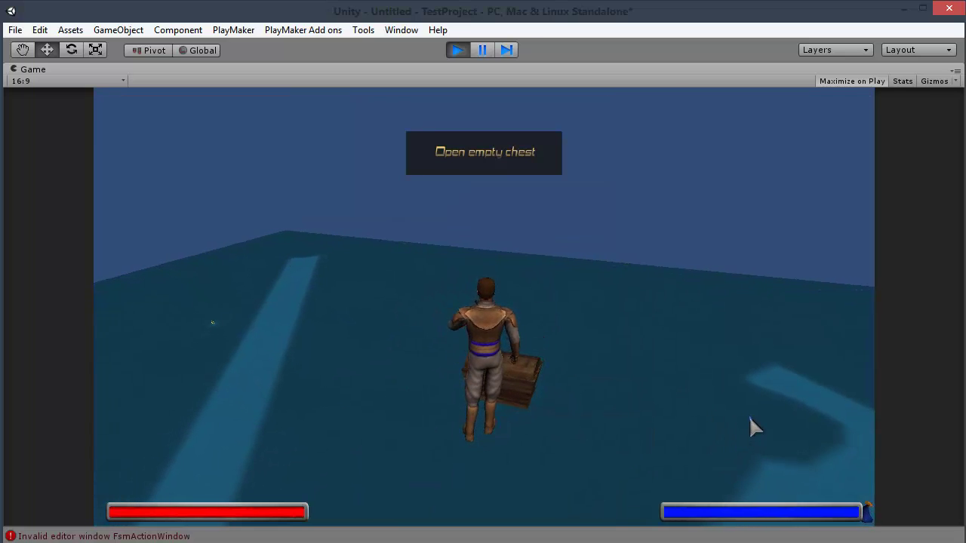
pyautogui.press('w')
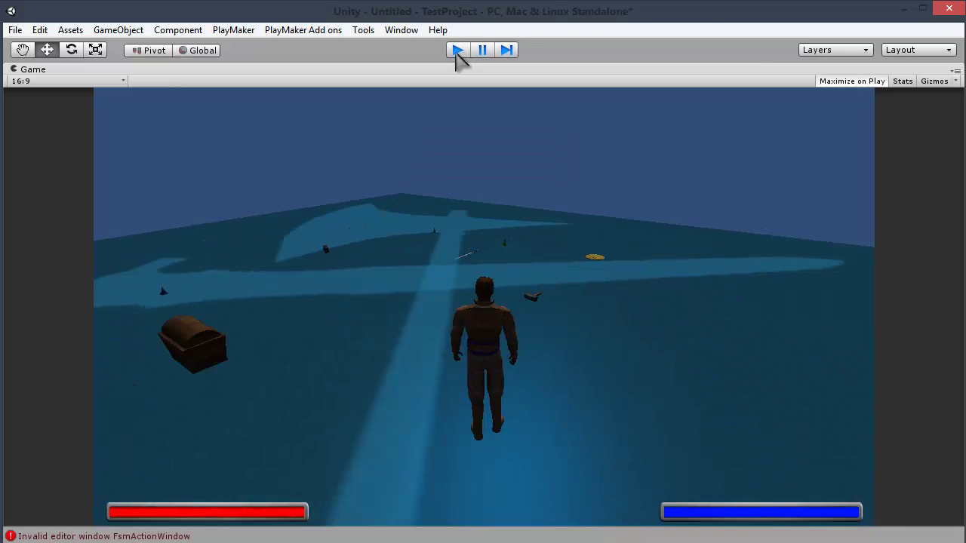
pyautogui.click(457, 50)
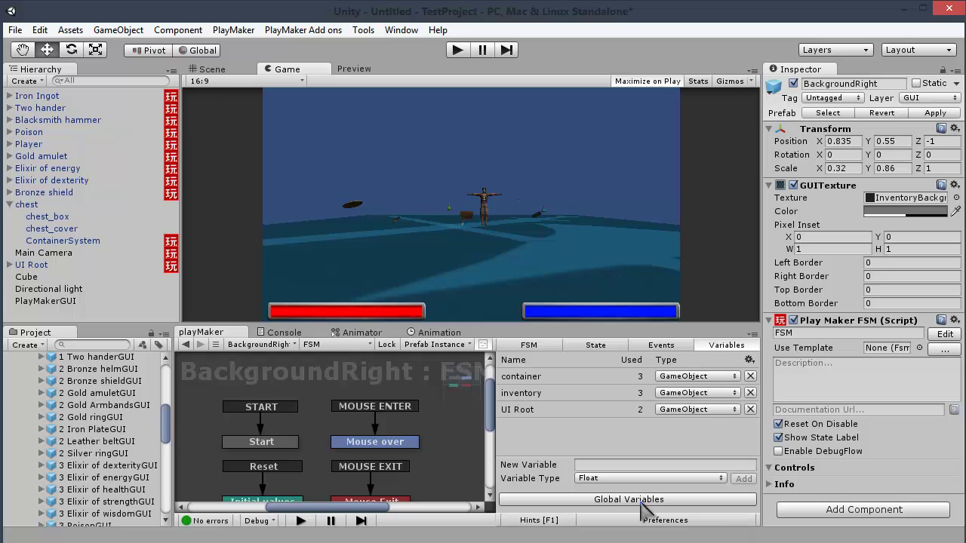
# Check the project's PlayMaker global variables and close the list.
pyautogui.click(641, 500)
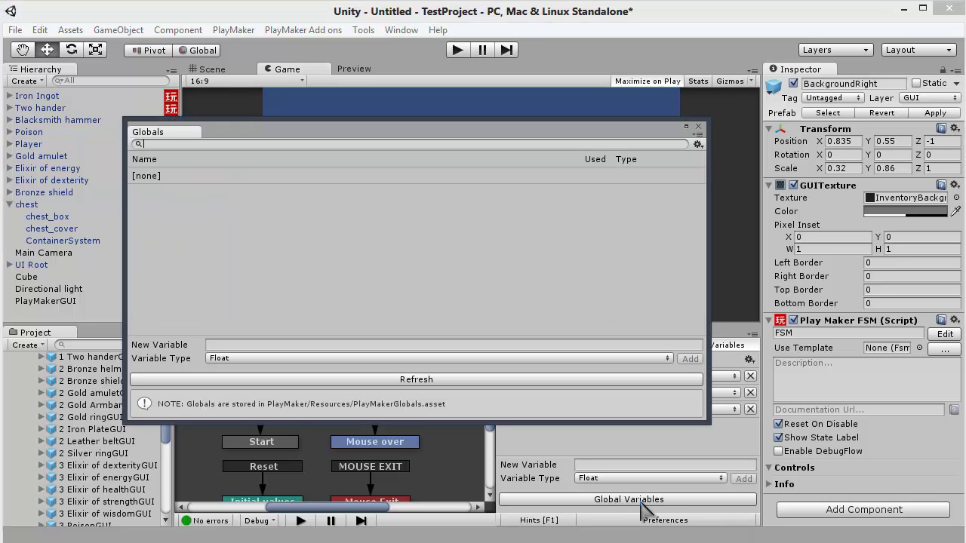
pyautogui.click(698, 127)
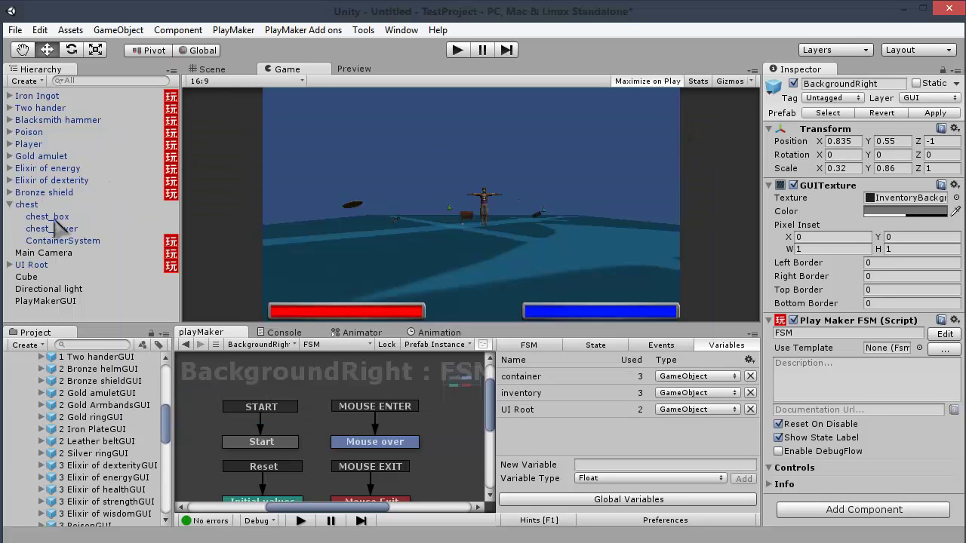